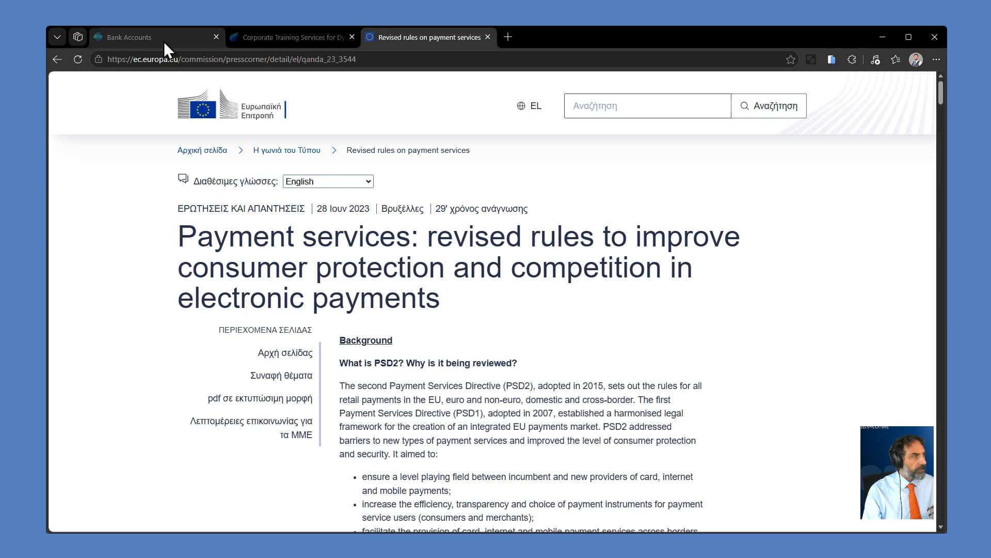
Step: Switch to Business Central, open the BARCLAYS bank account card, and view the choices for its bank account posting group
click(156, 37)
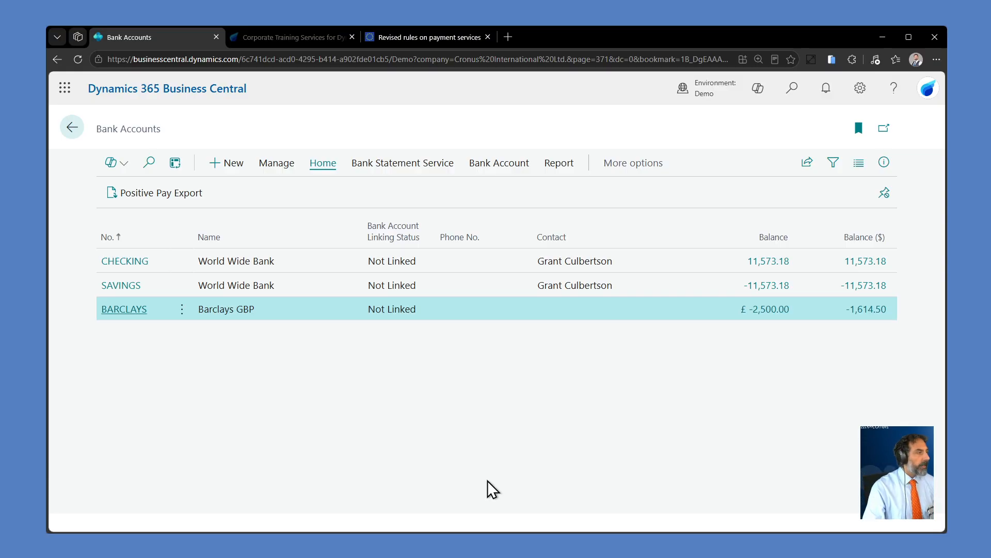
click(111, 311)
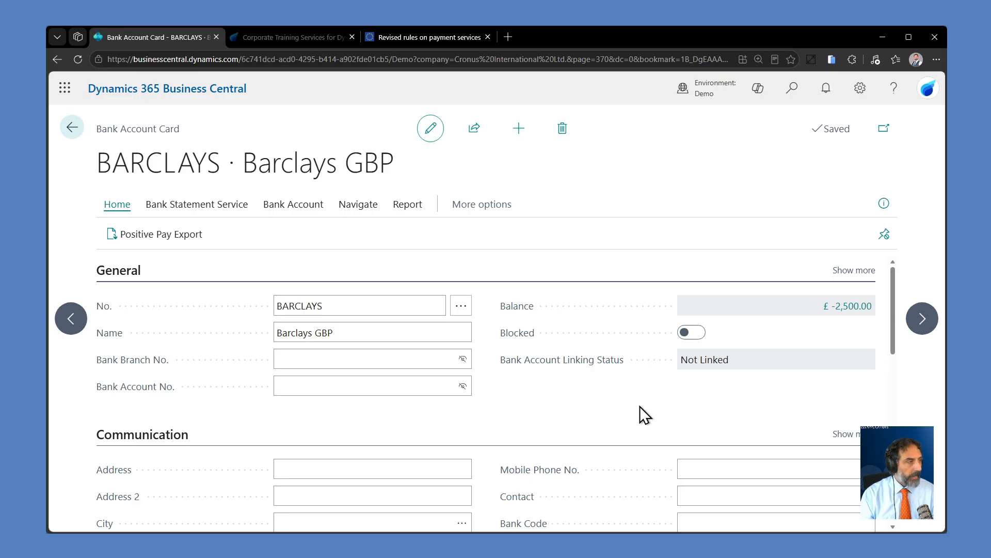
scroll(597, 438, down, 8)
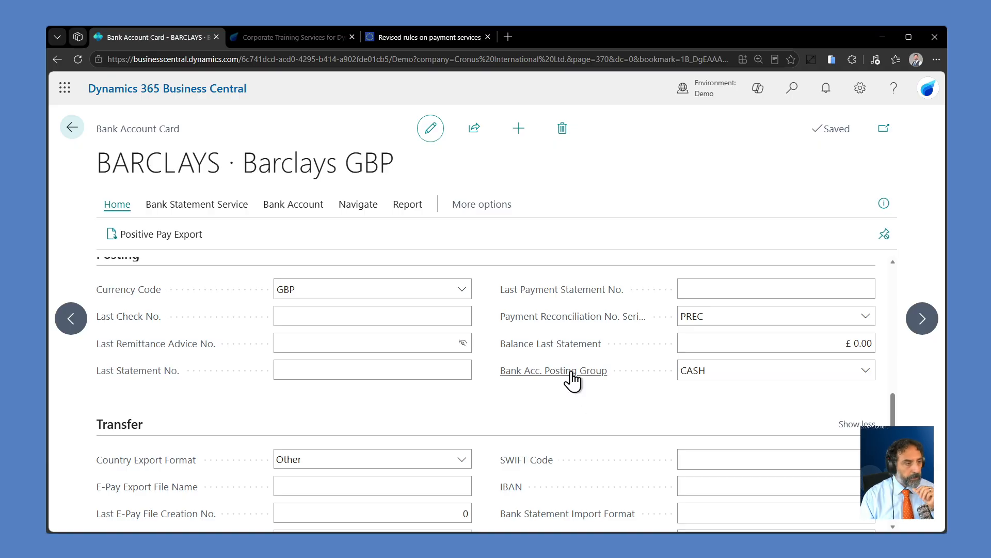
mouse_move(571, 374)
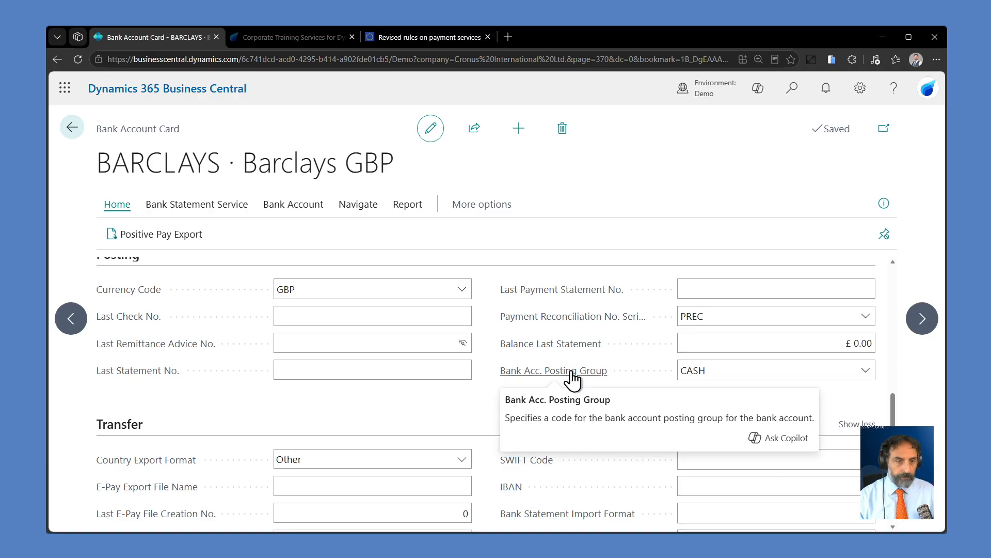
click(866, 373)
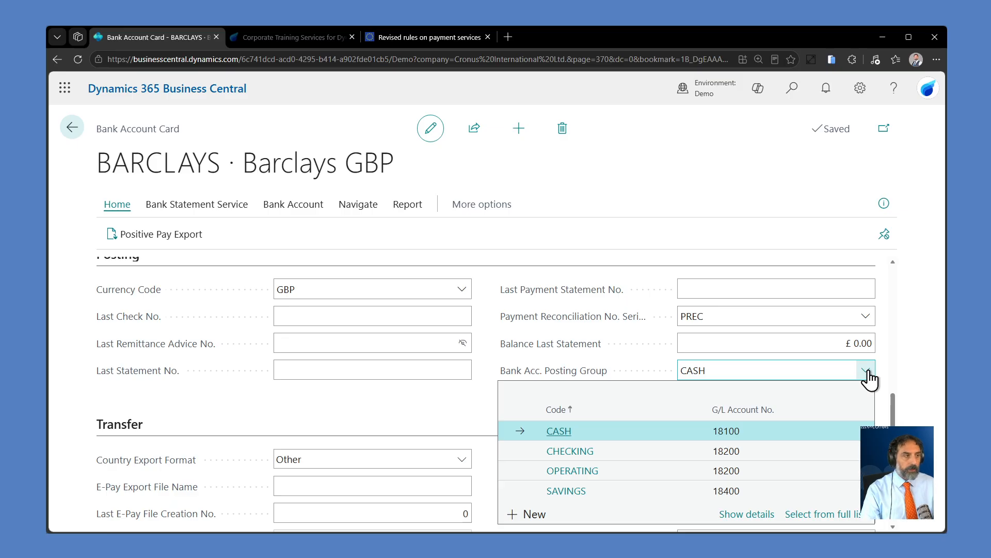
click(782, 222)
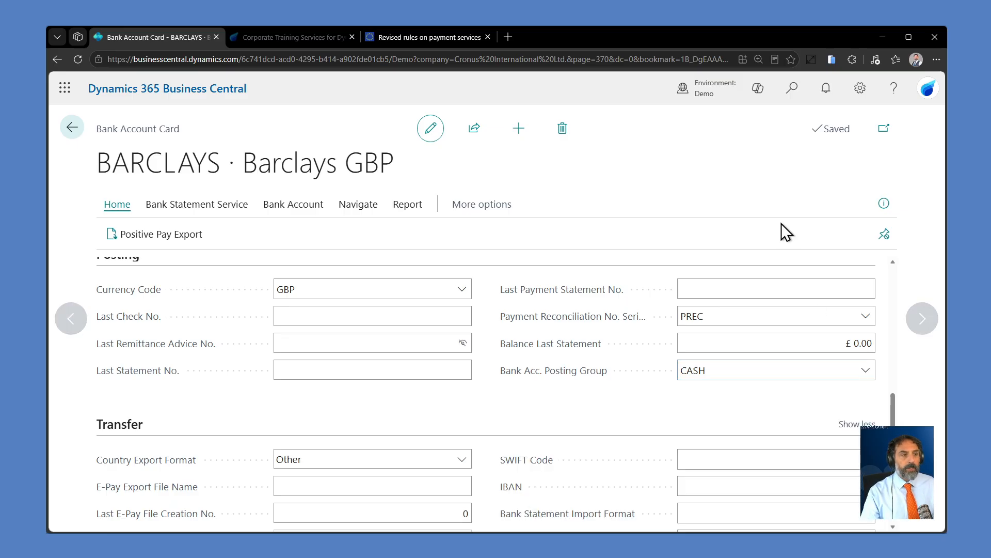
Step: Open the ledger entries behind the BARCLAYS account balance and view their currency and dollar amounts
scroll(884, 332, up, 8)
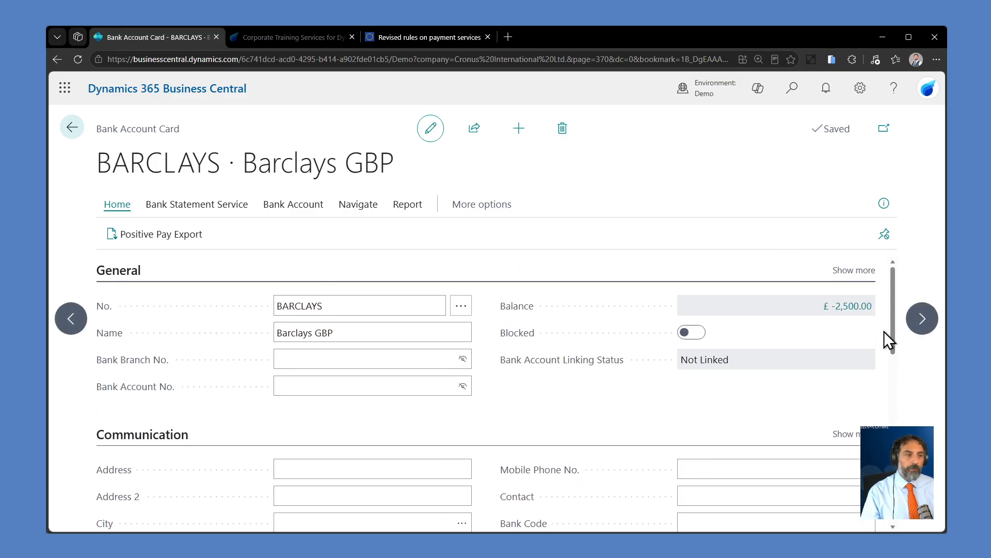
click(858, 305)
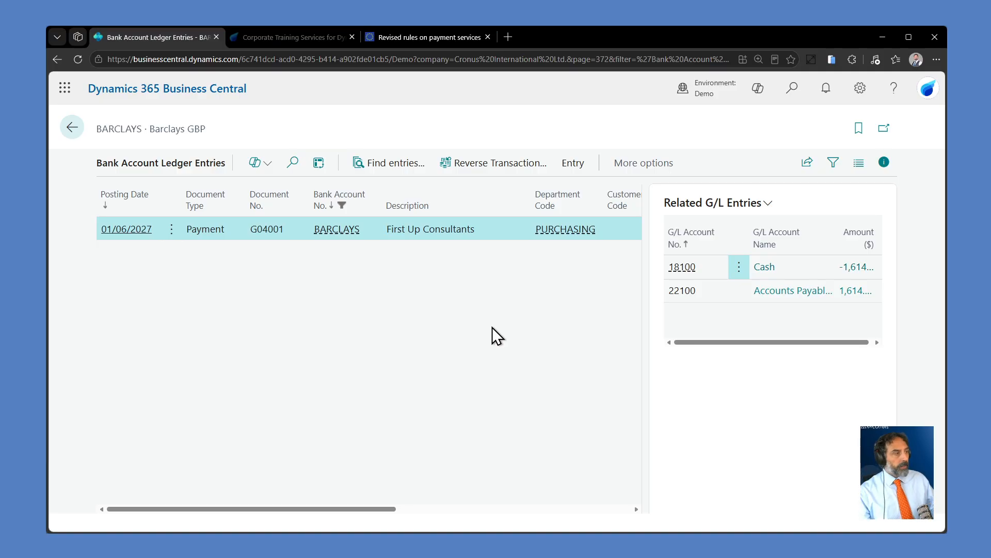
drag(385, 510, 642, 508)
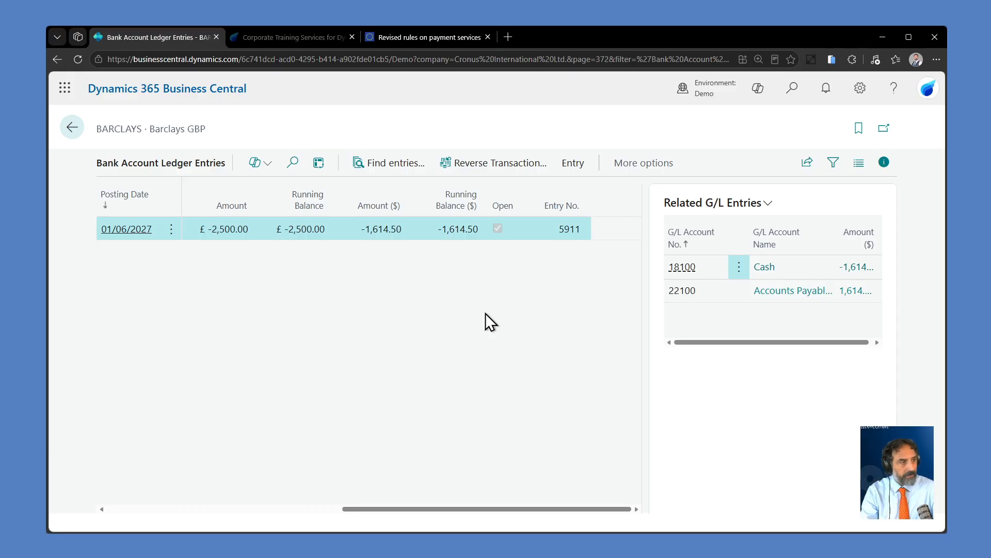
Step: Find the entries related to the First Up Consultants payment and inspect the amounts and accounts of its general ledger entries
click(386, 164)
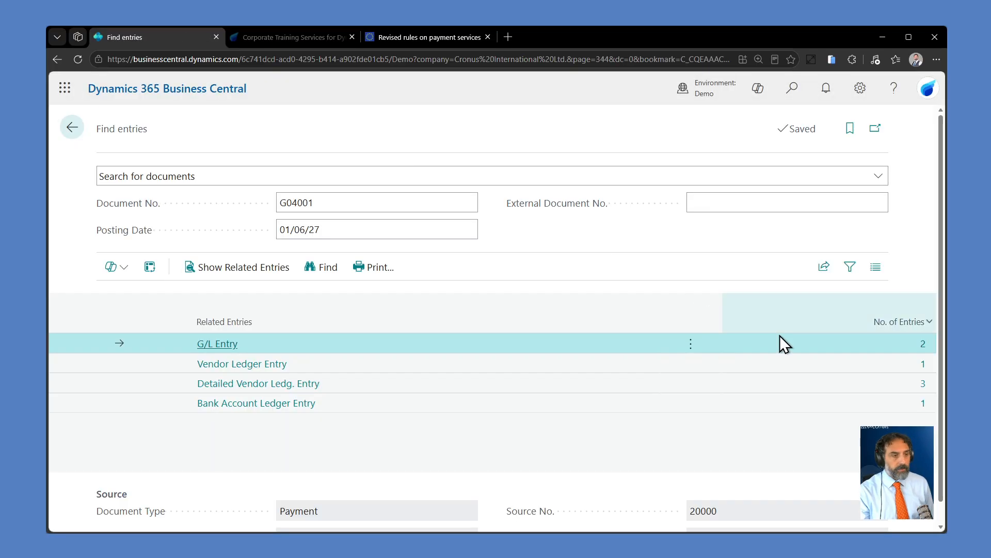
click(922, 345)
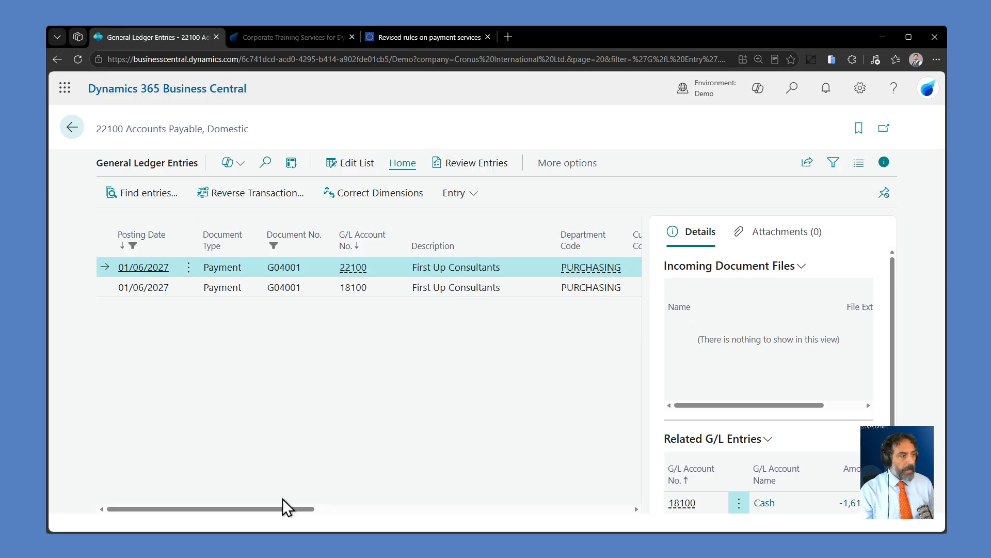
drag(282, 507, 509, 483)
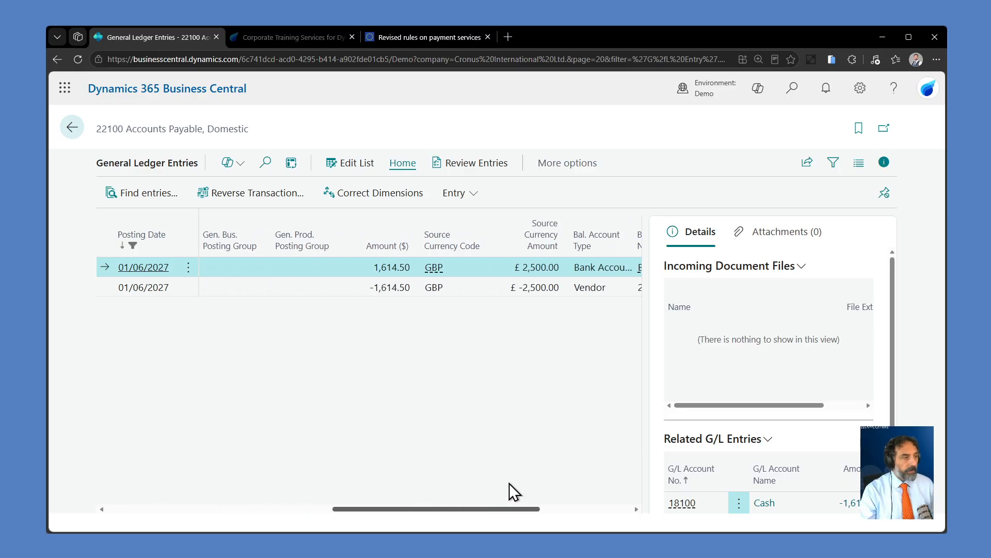
click(464, 288)
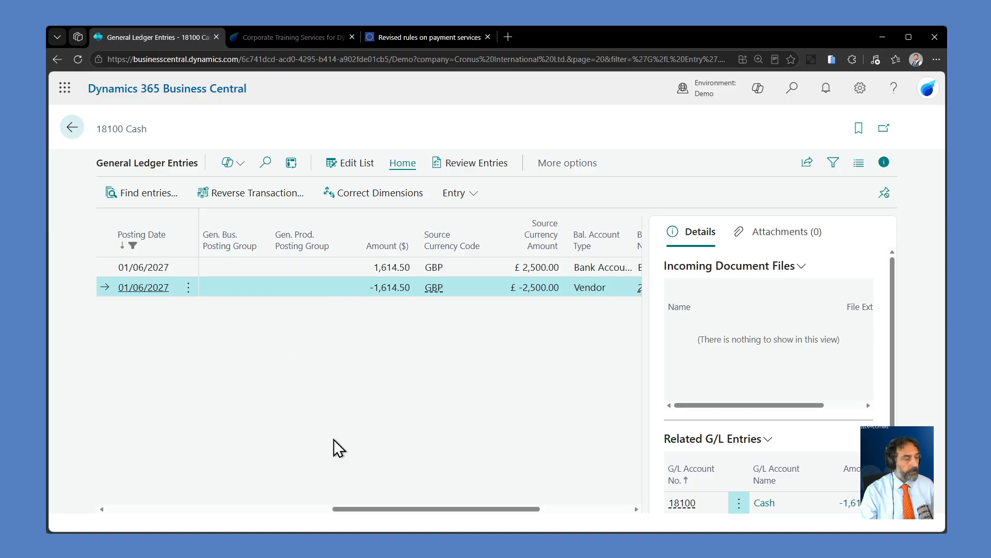
drag(382, 510, 116, 496)
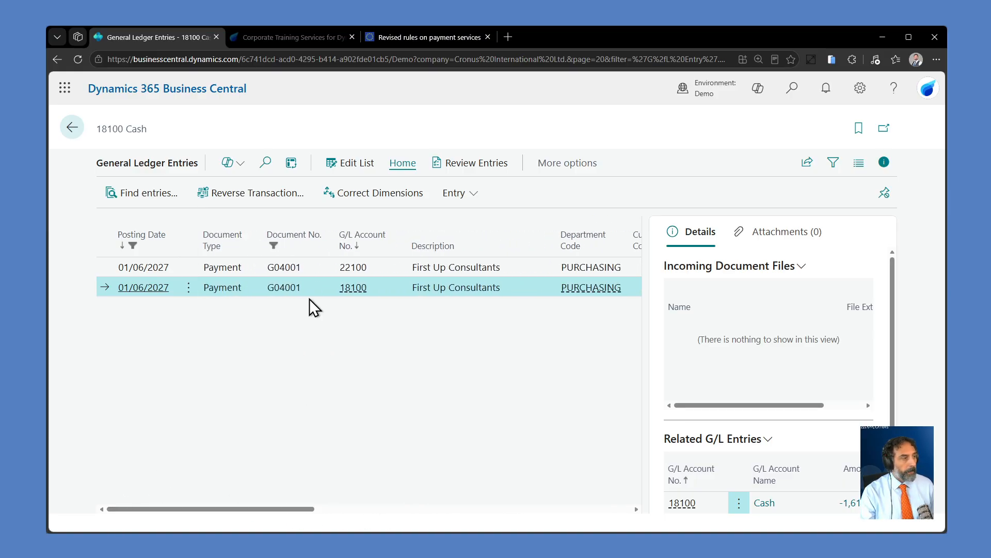
mouse_move(355, 291)
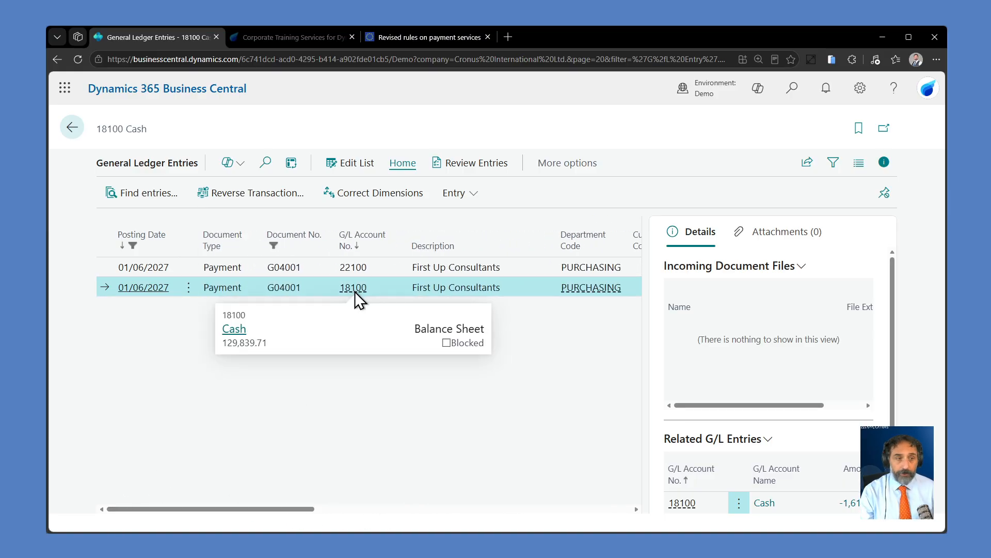
click(356, 276)
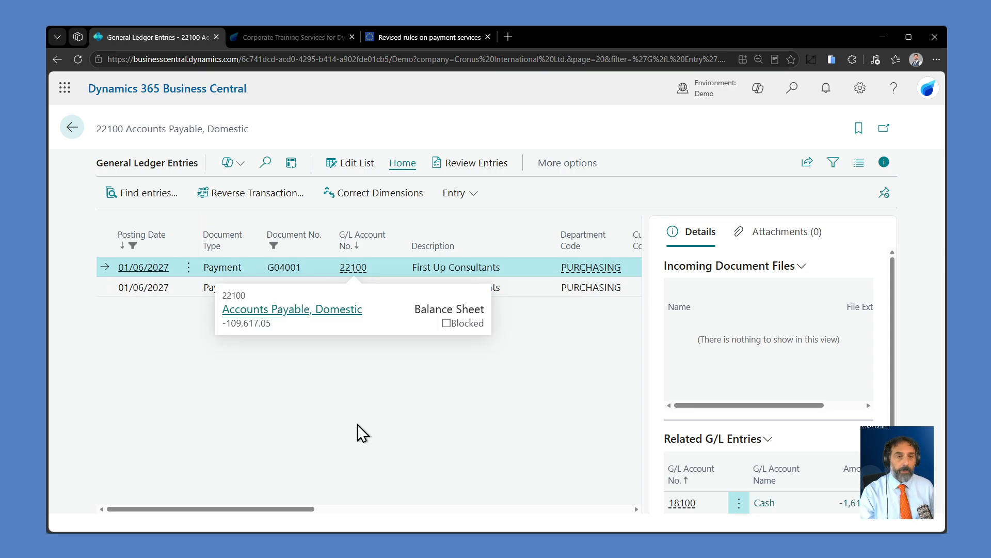
Step: Inspect the vendor ledger entry related to the payment and return to the list of related entries
click(141, 193)
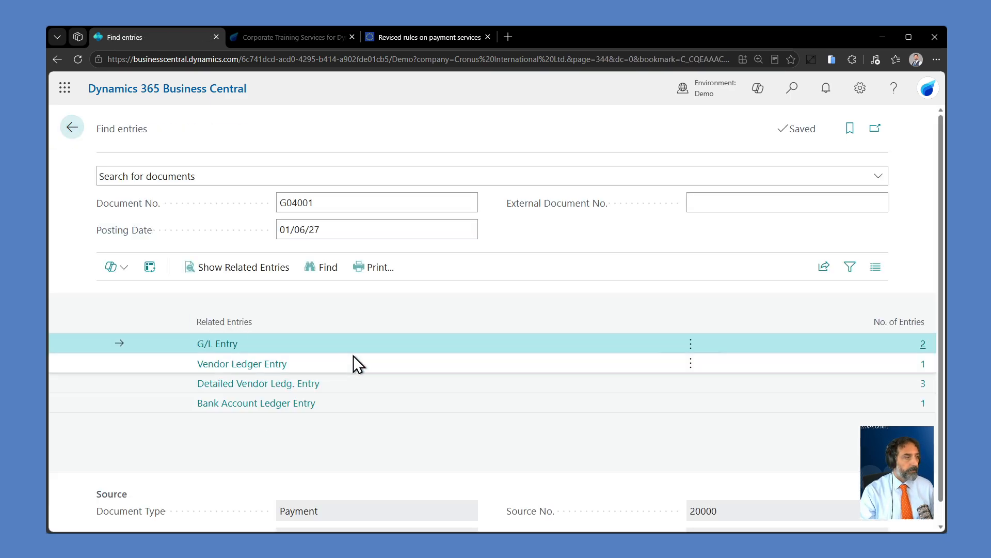
click(901, 365)
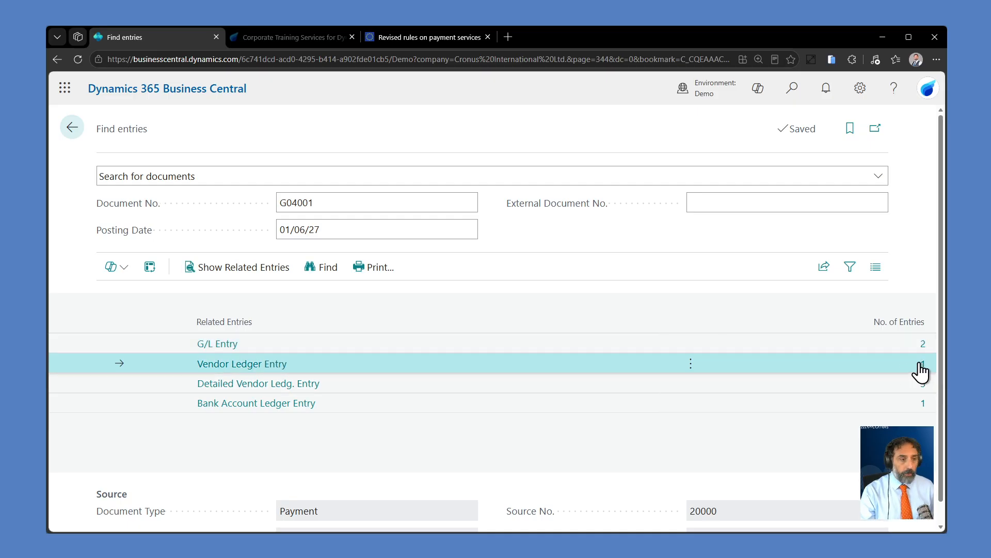
click(924, 365)
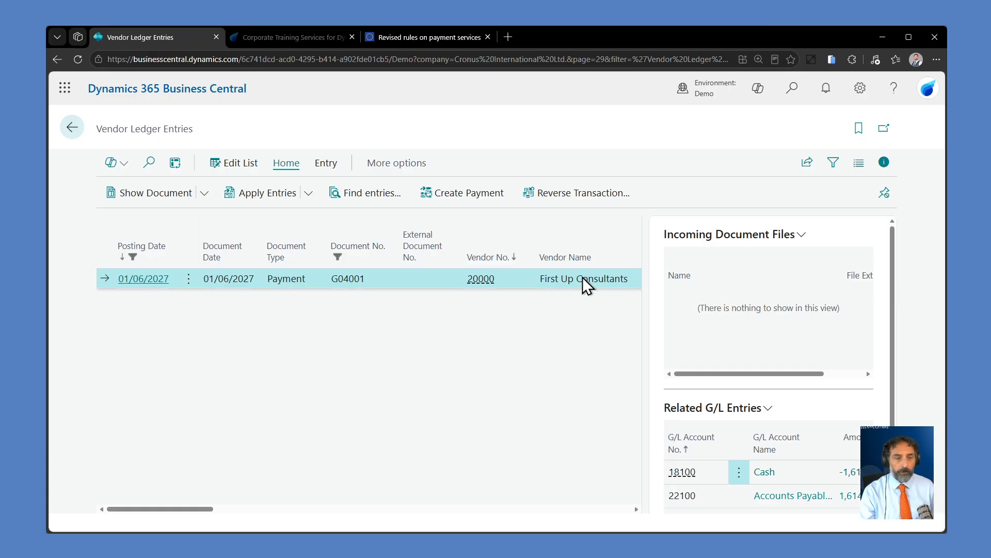
click(72, 129)
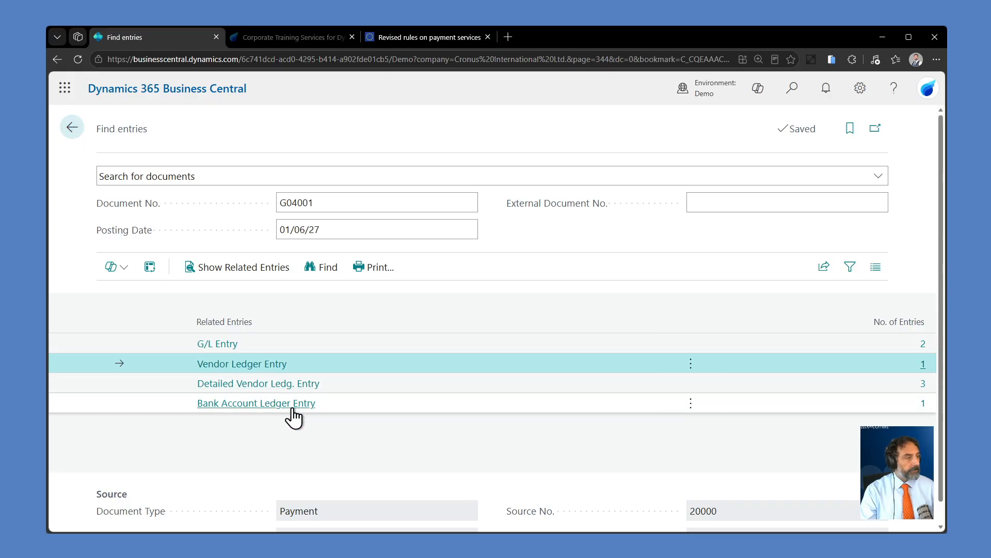
Step: Check the payment's bank account ledger entry and go back to the BARCLAYS bank account card
click(373, 404)
click(268, 402)
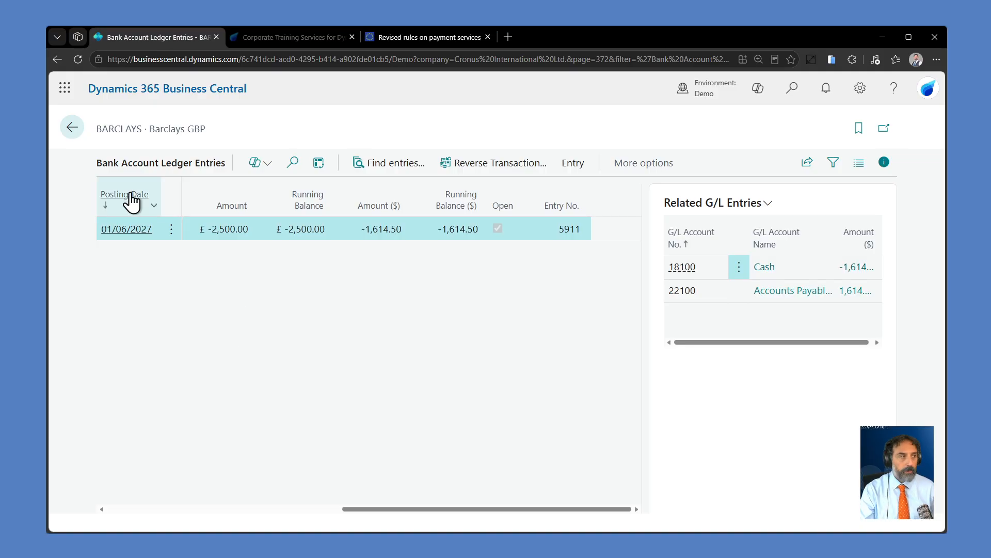
click(71, 129)
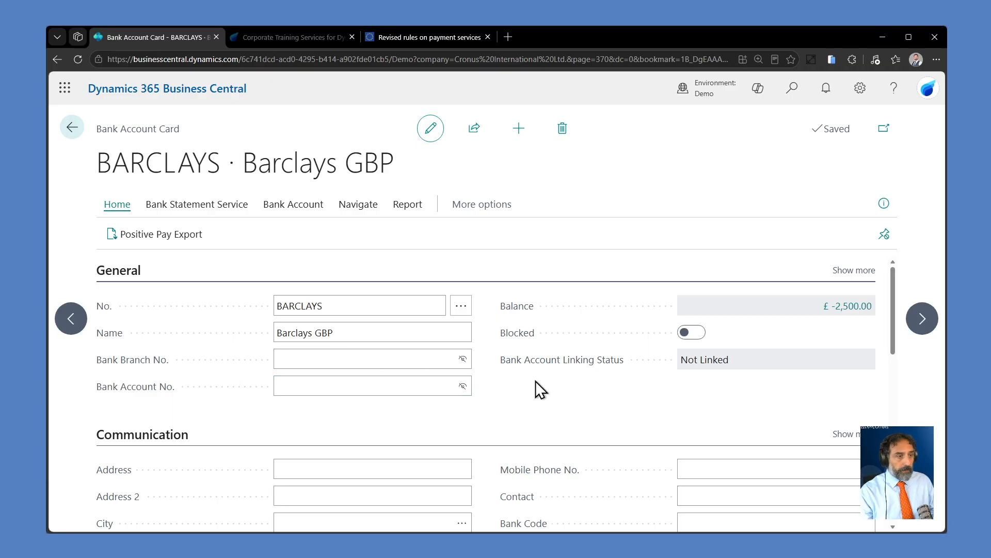
Step: Review the BARCLAYS card's posting settings, including the currency code and bank account posting group, and its balance
scroll(646, 413, down, 5)
scroll(633, 392, down, 5)
scroll(590, 311, up, 3)
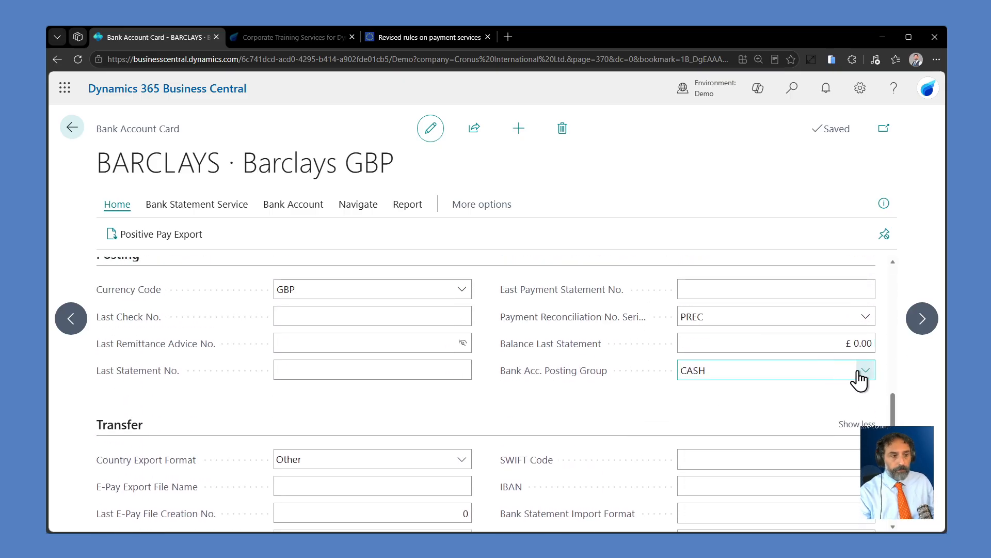
scroll(519, 384, down, 3)
scroll(518, 384, up, 4)
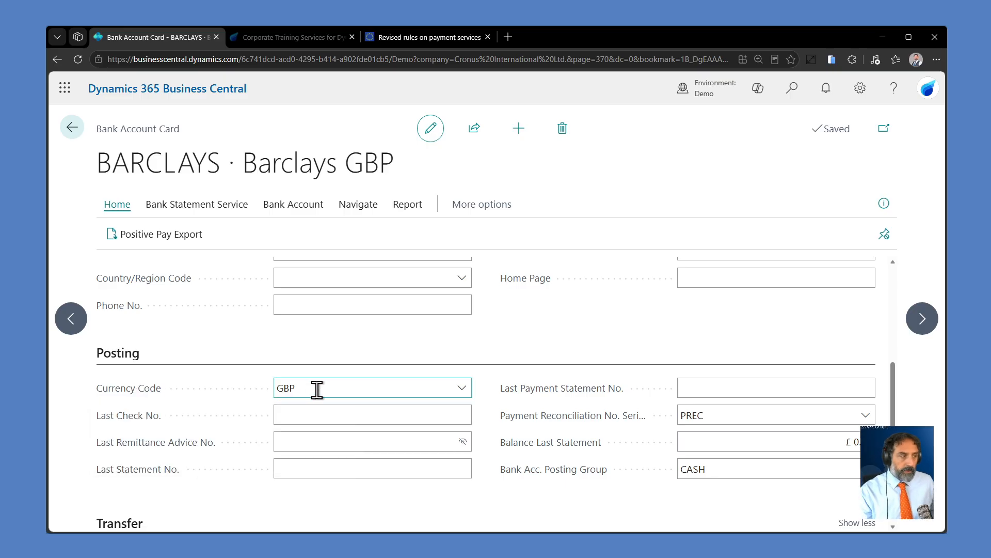
scroll(593, 341, up, 5)
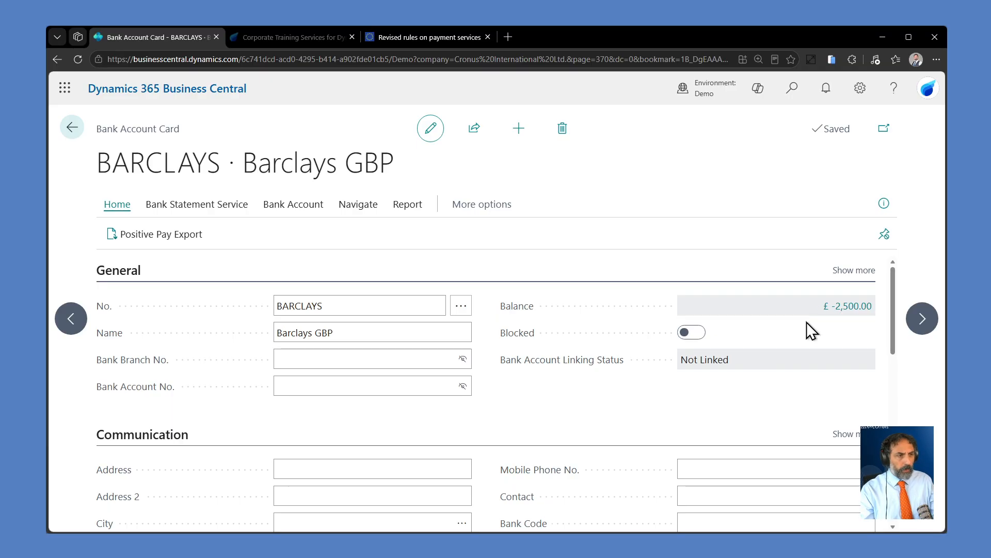
scroll(632, 423, down, 4)
scroll(634, 426, up, 4)
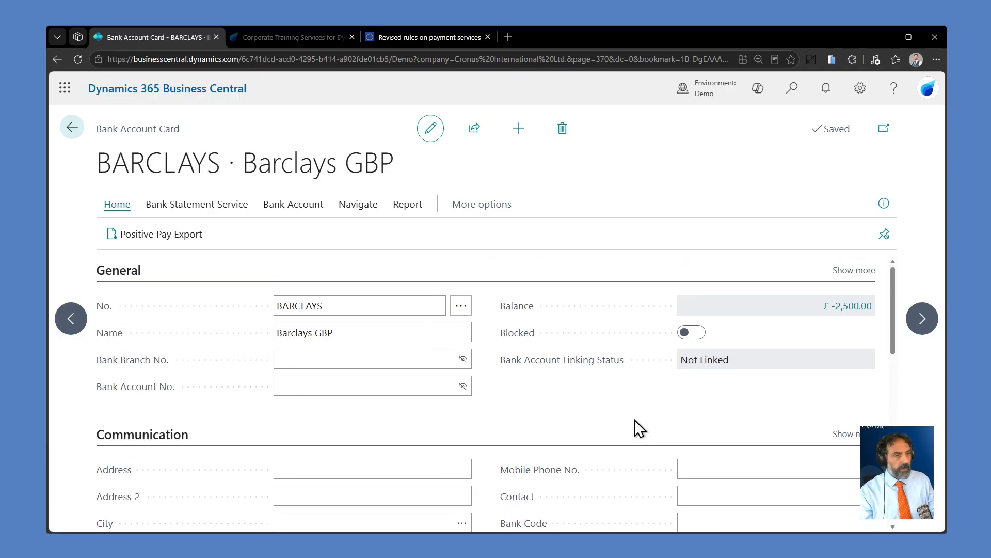
Step: Compare the pound and dollar amounts and running balances in the BARCLAYS ledger entries, and return to the bank account card
click(843, 307)
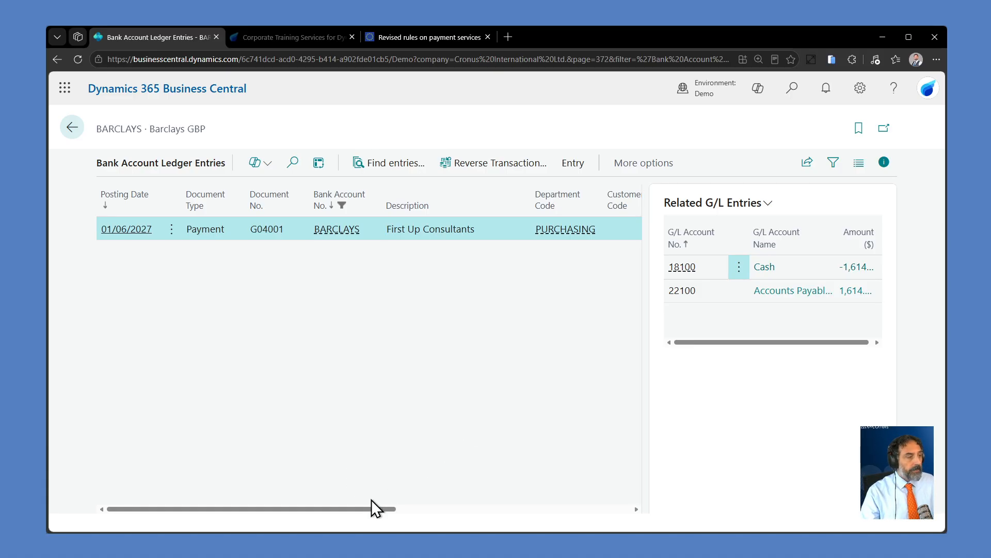
drag(371, 508, 568, 497)
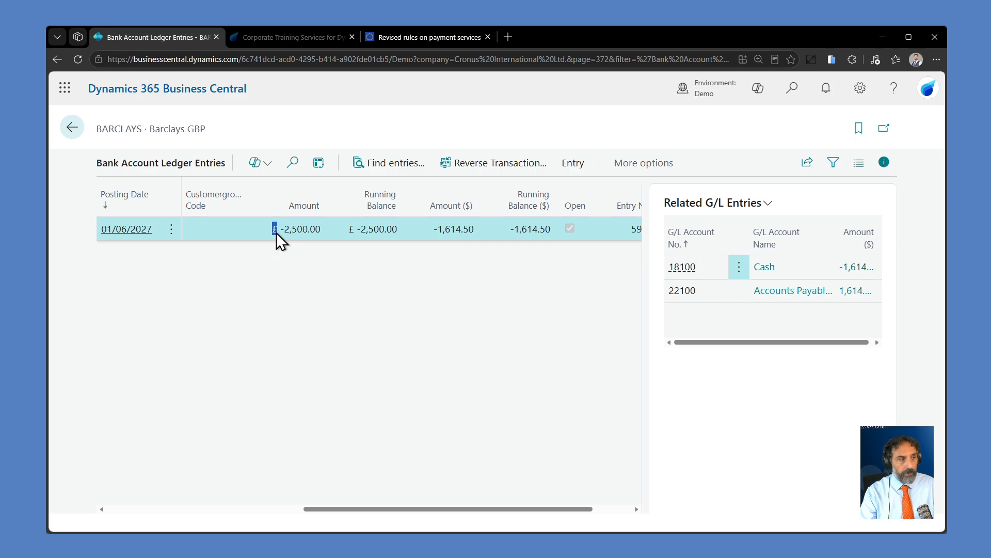
click(532, 336)
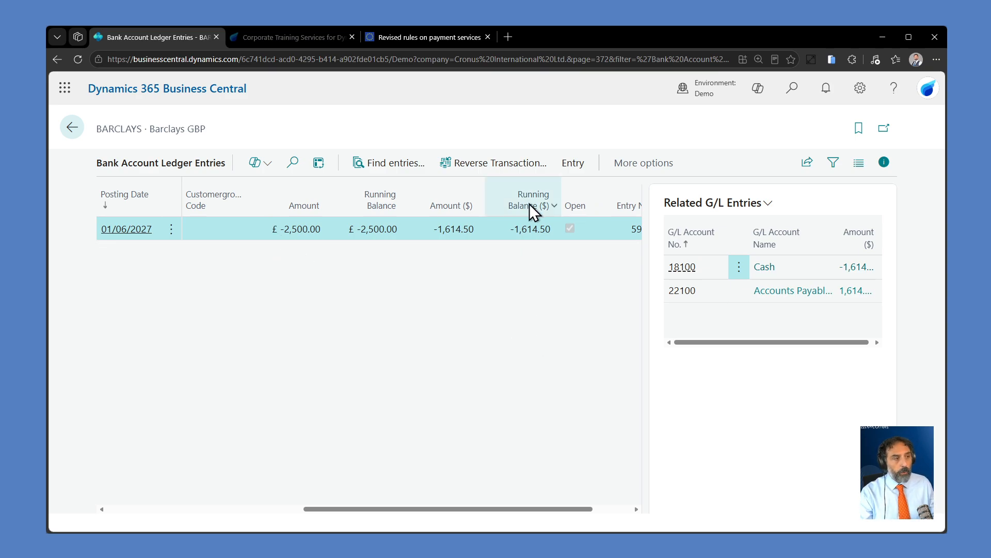
mouse_move(535, 205)
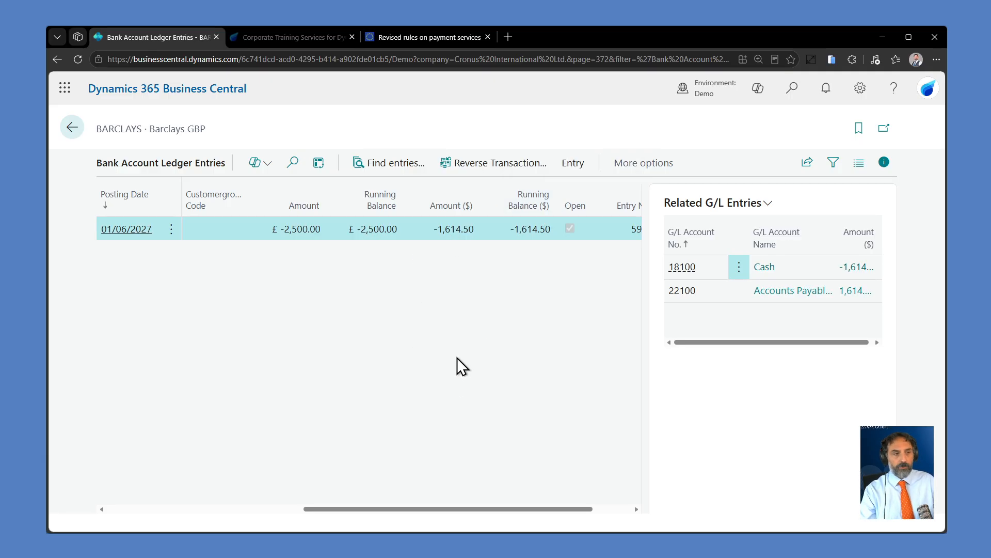
click(71, 128)
Step: Try to link the BARCLAYS bank account to an online bank account, and highlight the bank feeds service name in the message
scroll(586, 427, down, 3)
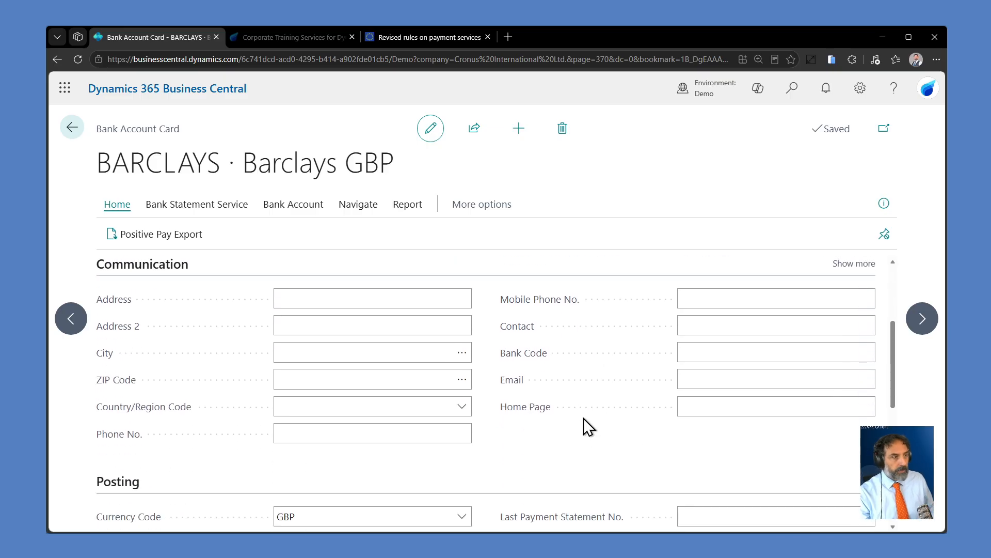
scroll(583, 417, up, 3)
mouse_move(581, 361)
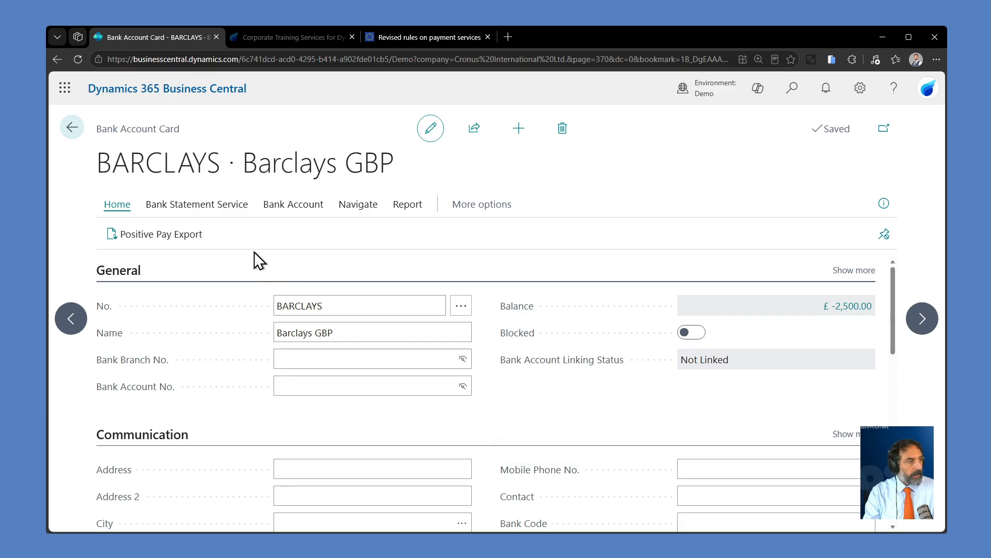
click(222, 212)
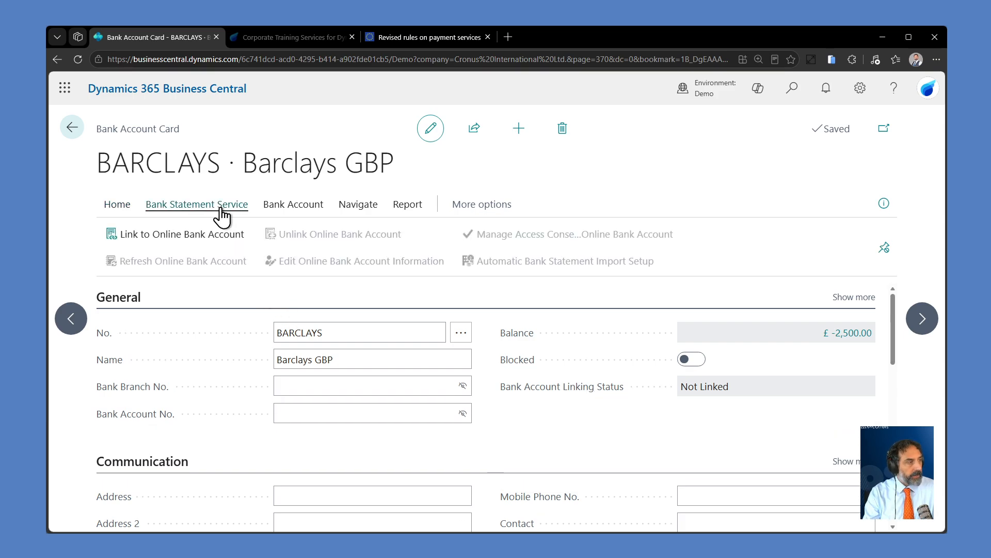
click(235, 241)
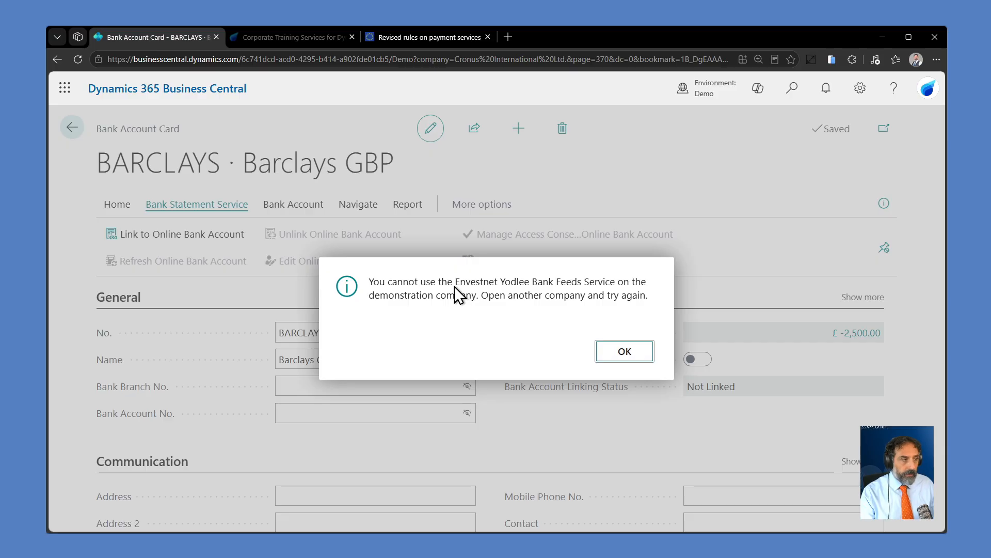
drag(454, 282, 585, 284)
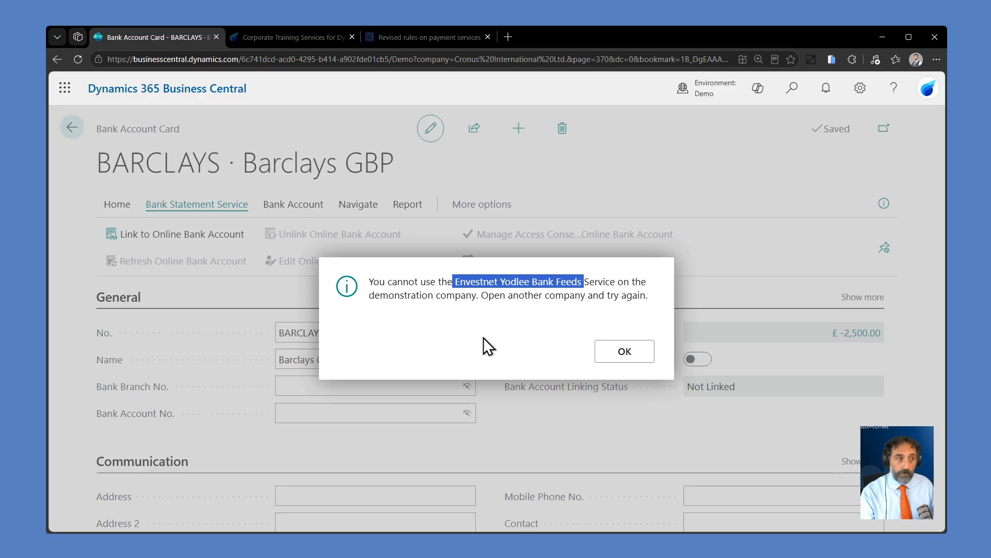
Step: Dismiss the bank feeds message and open the Banking Apps list
click(617, 356)
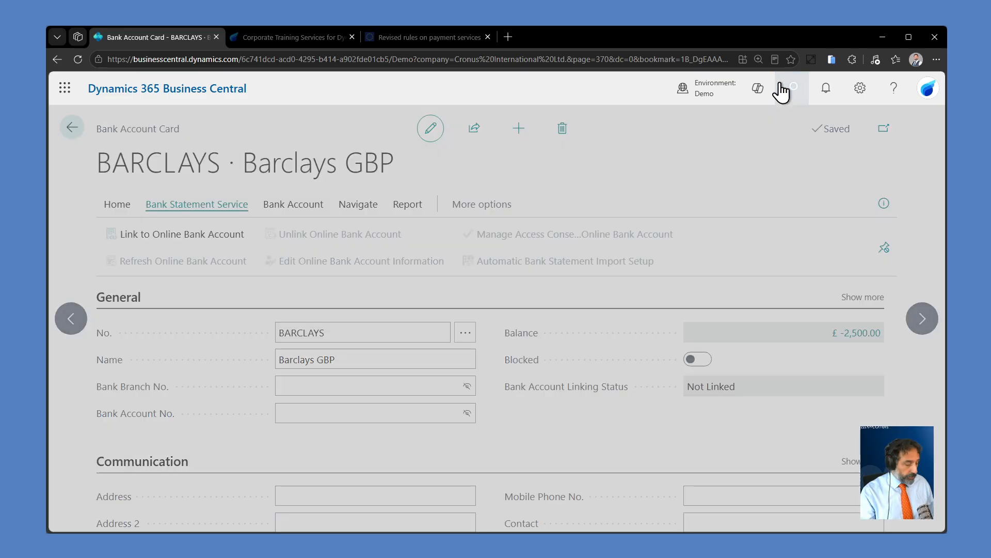
click(782, 93)
text(ban)
text(nk app)
key(BackSpace)
key(BackSpace)
key(BackSpace)
key(BackSpace)
key(BackSpace)
key(BackSpace)
text(k ap)
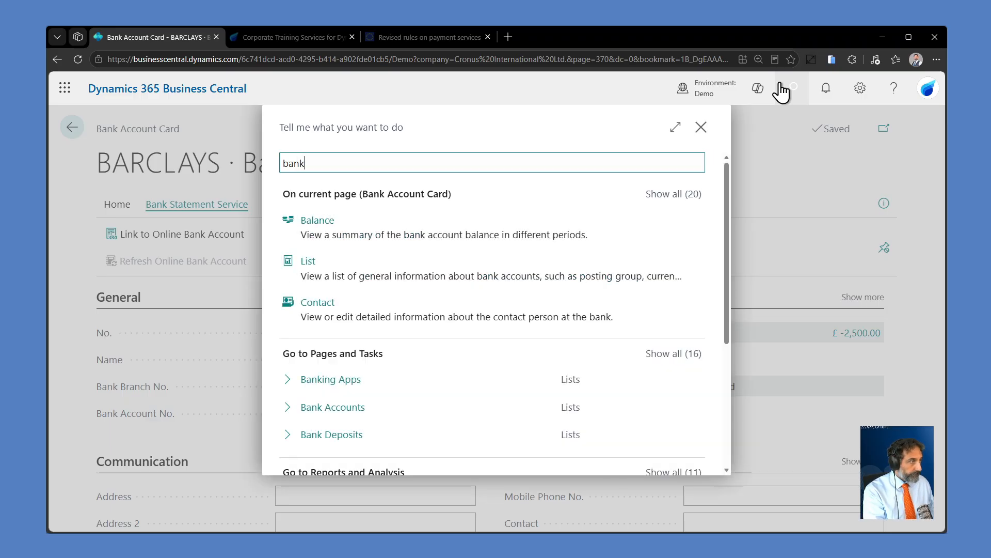
key(Down)
key(Down)
key(Down)
key(Return)
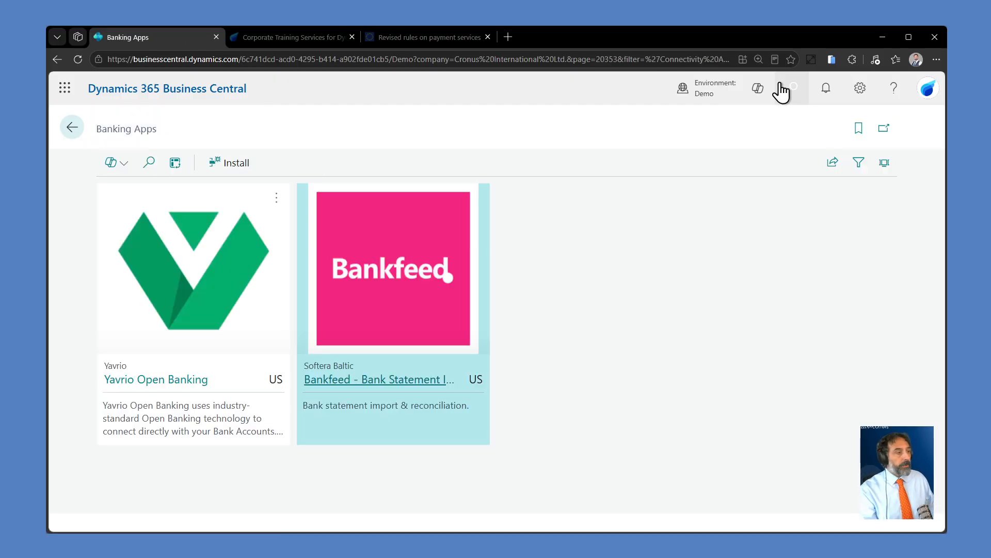
Step: Compare the Yavrio Open Banking and Bankfeed apps, check Yavrio's details, and return to the BARCLAYS bank account card
click(207, 278)
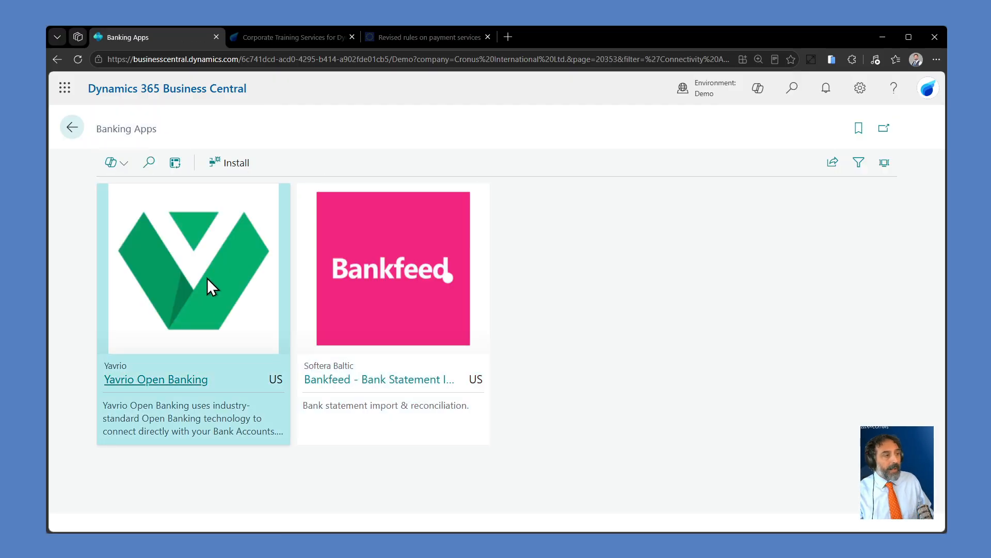
click(364, 271)
click(219, 275)
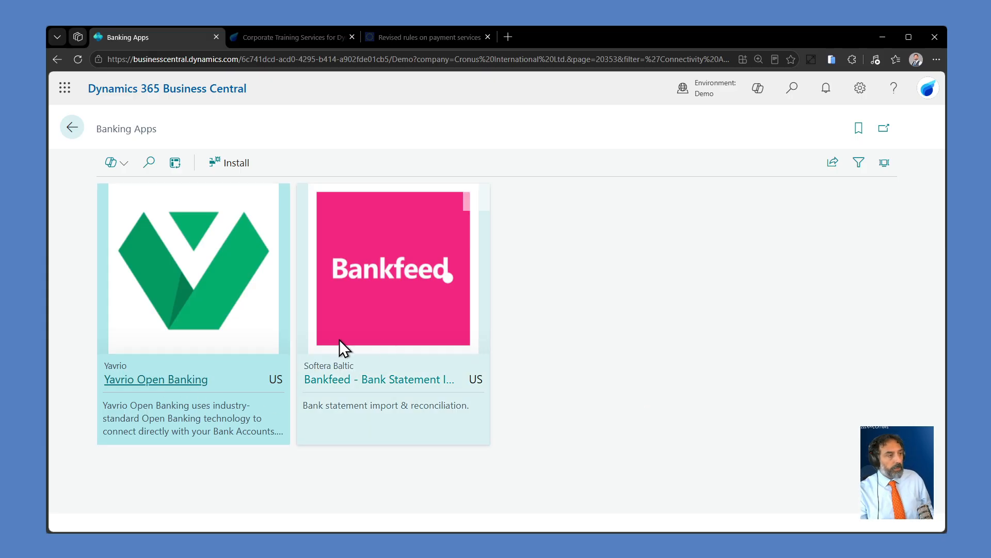
click(168, 381)
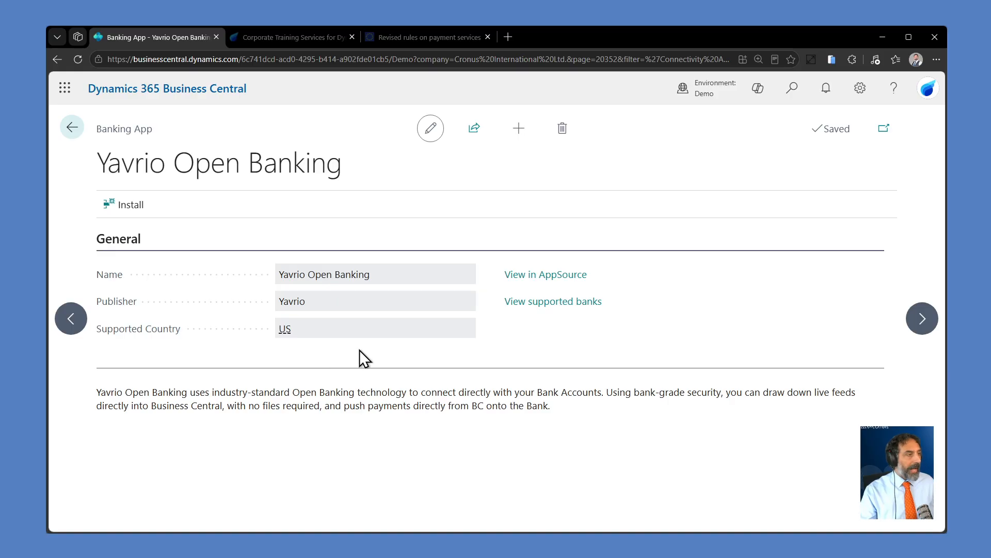
click(67, 127)
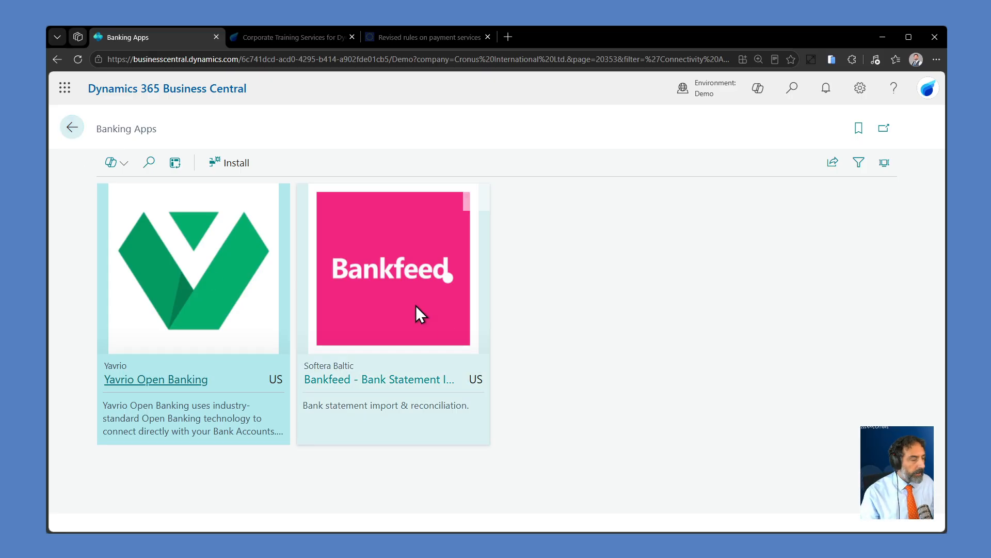
click(416, 305)
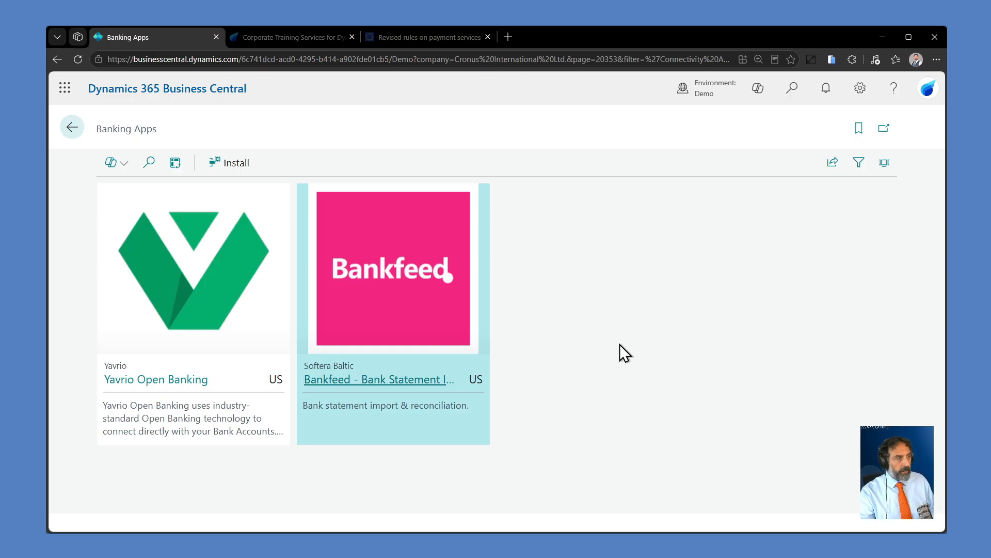
click(225, 289)
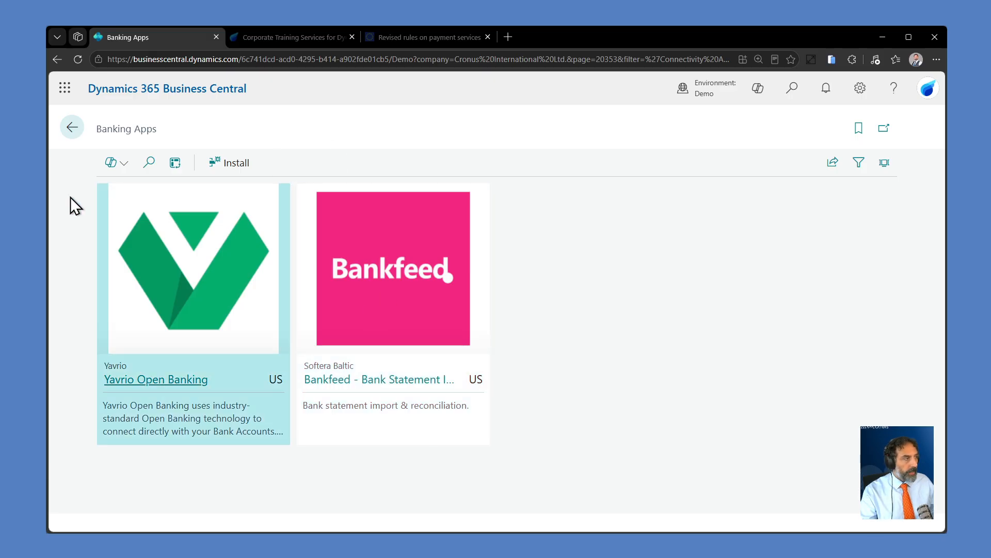
click(68, 132)
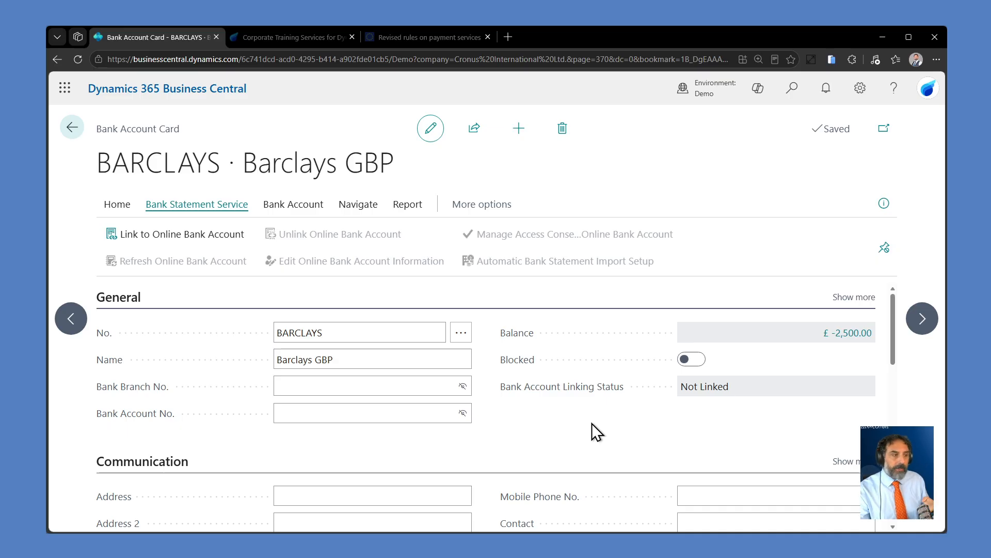
Step: Open the full list of bank statement import formats for the BARCLAYS account's transfer settings
scroll(596, 431, down, 5)
scroll(593, 432, down, 2)
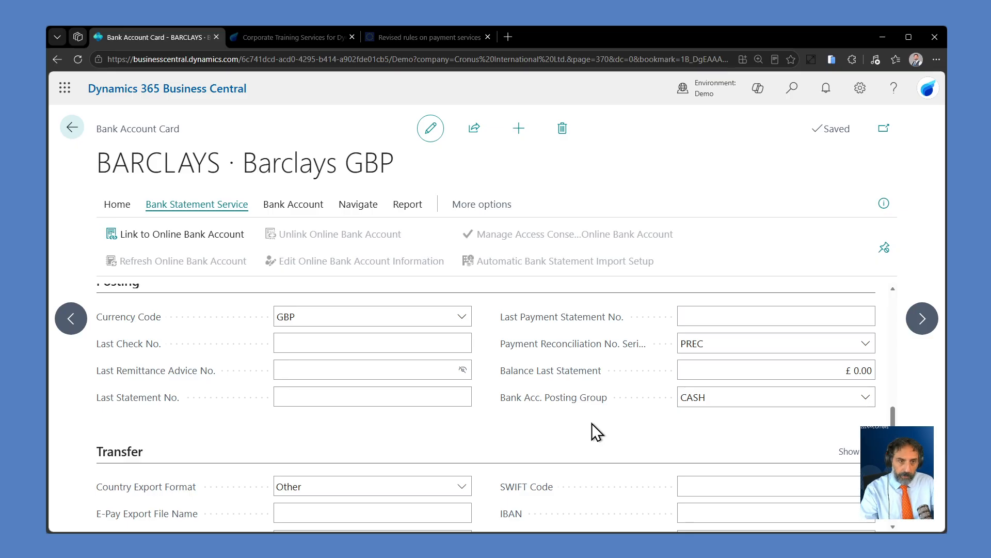
scroll(593, 424, down, 3)
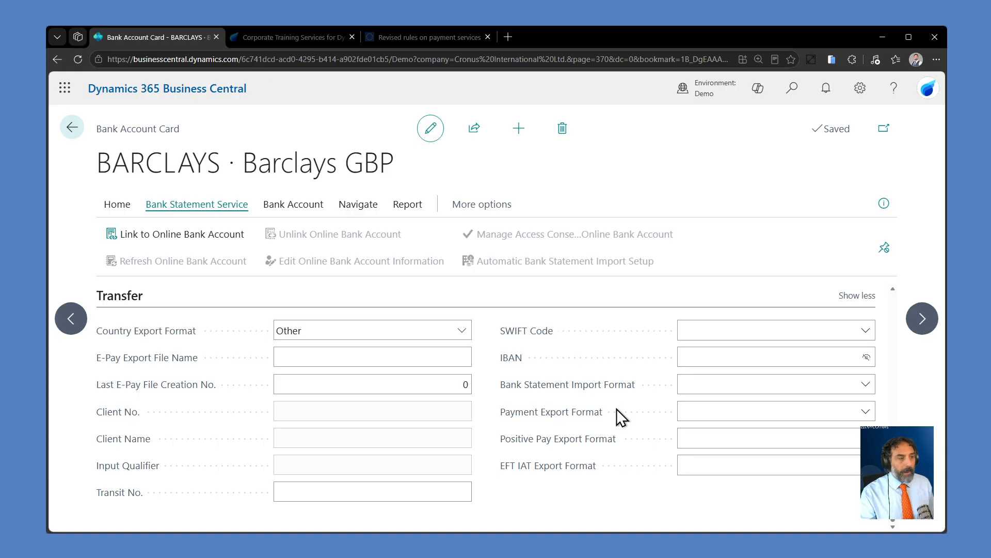
click(621, 384)
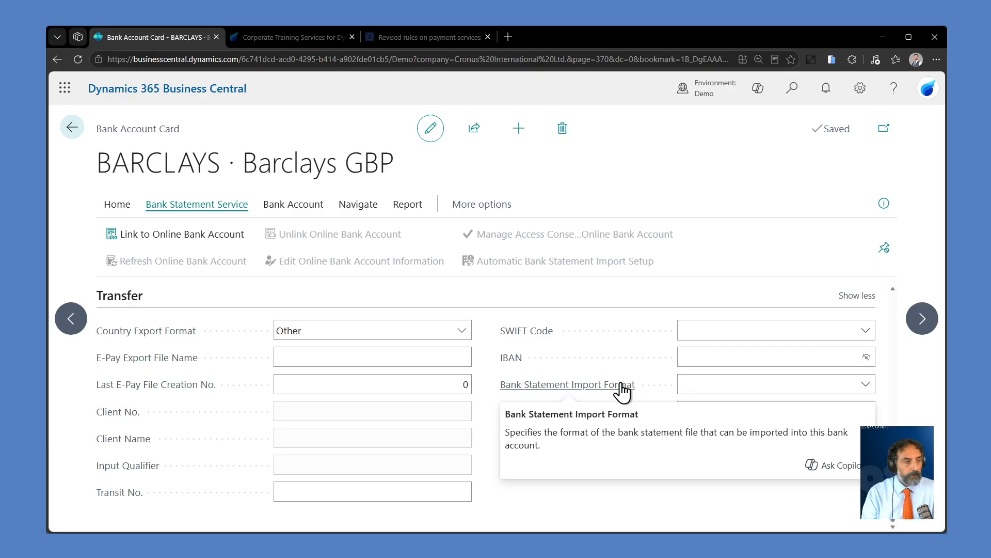
click(813, 380)
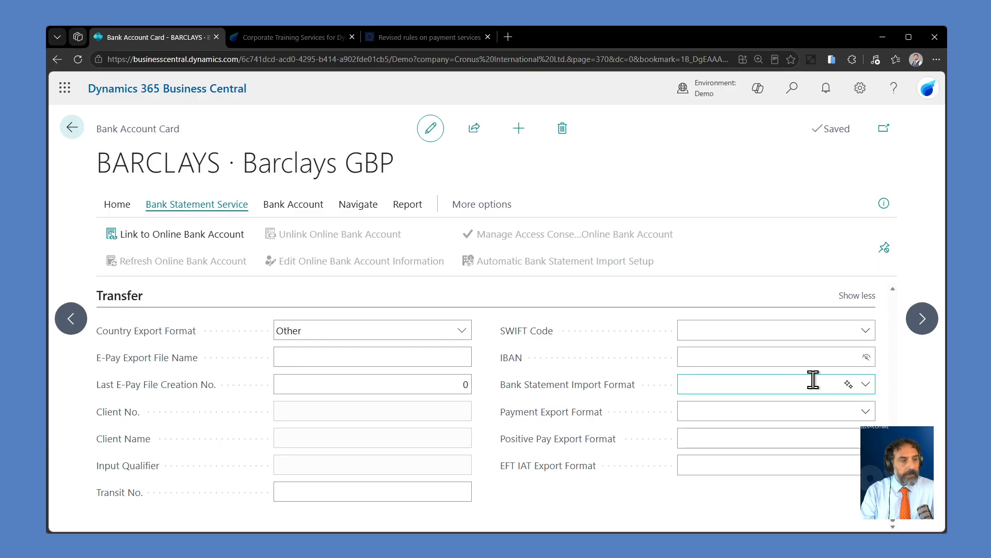
click(865, 384)
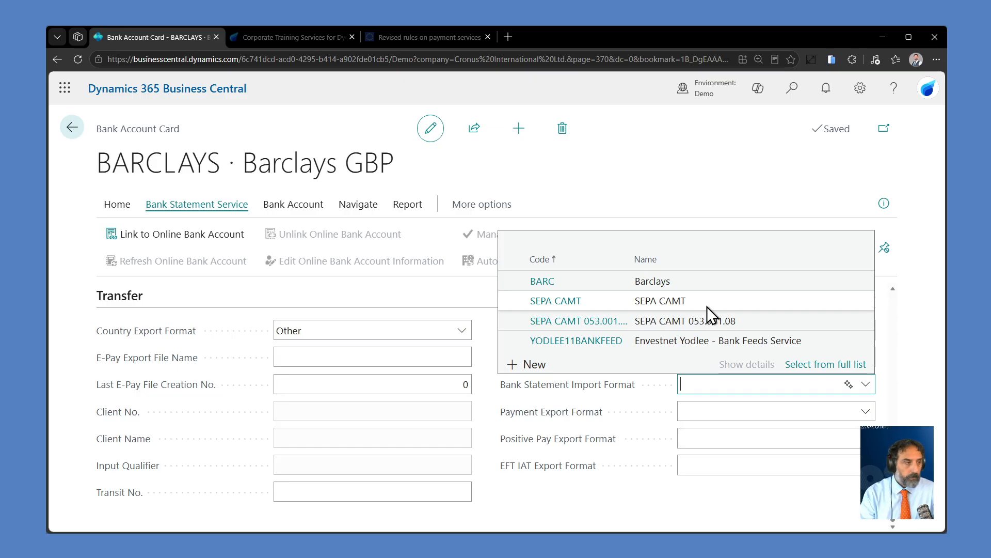
click(807, 367)
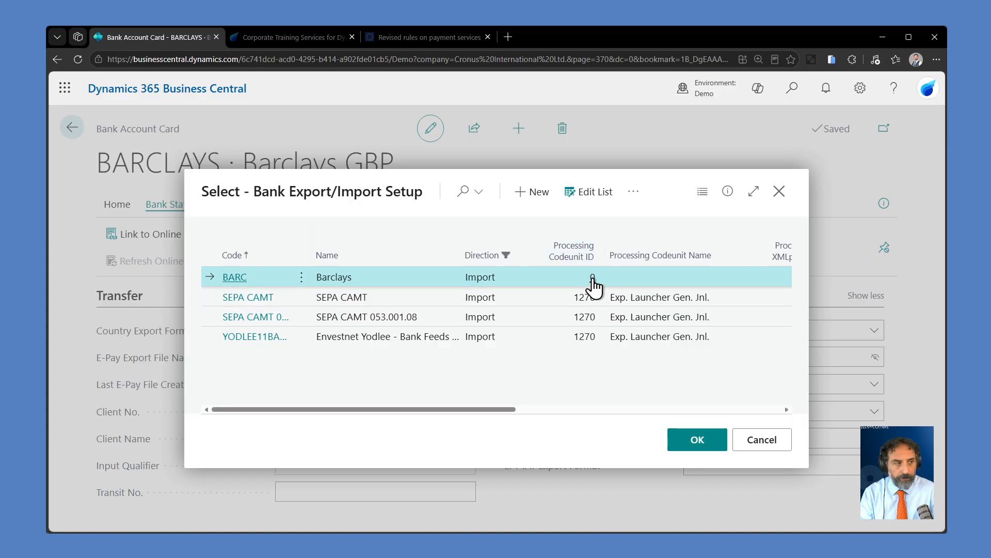
Step: Start the Bank Statement File Format Wizard from the Bank Export/Import Setup list and advance to its file upload page
click(633, 193)
mouse_move(627, 280)
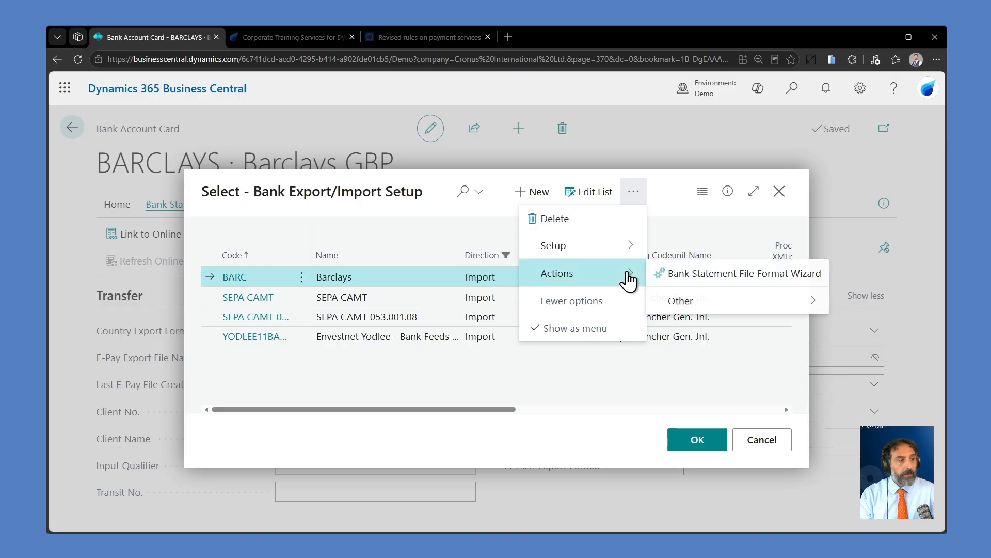
click(701, 274)
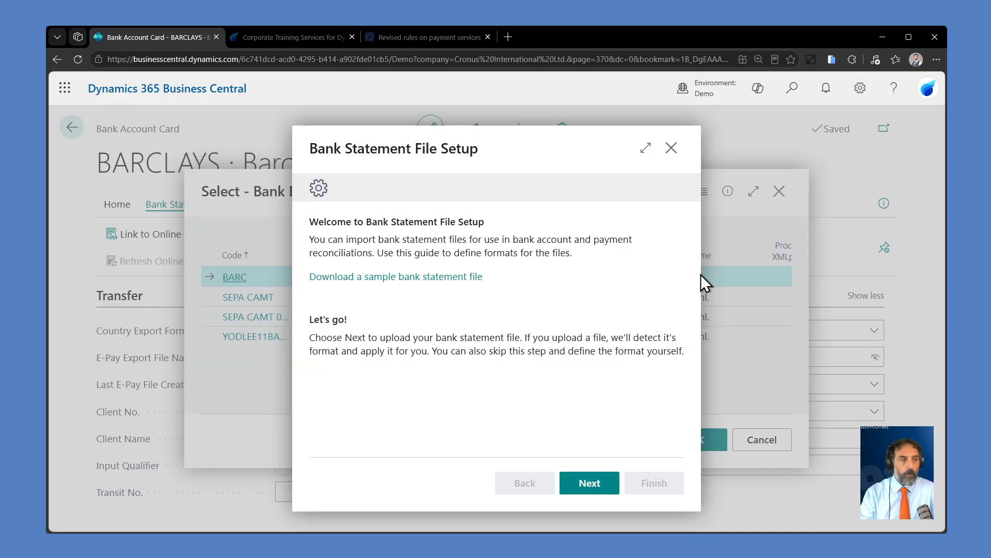
click(594, 483)
click(533, 483)
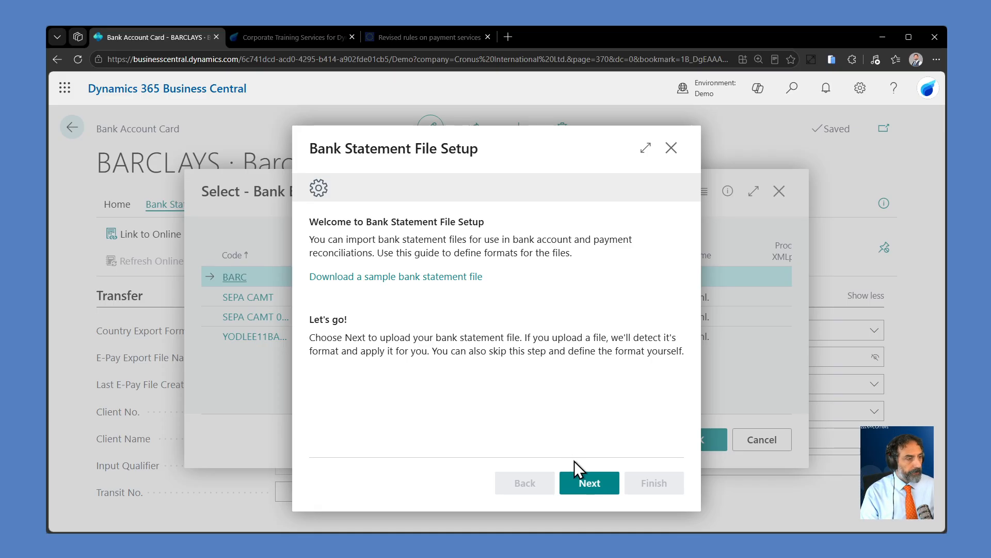
click(591, 483)
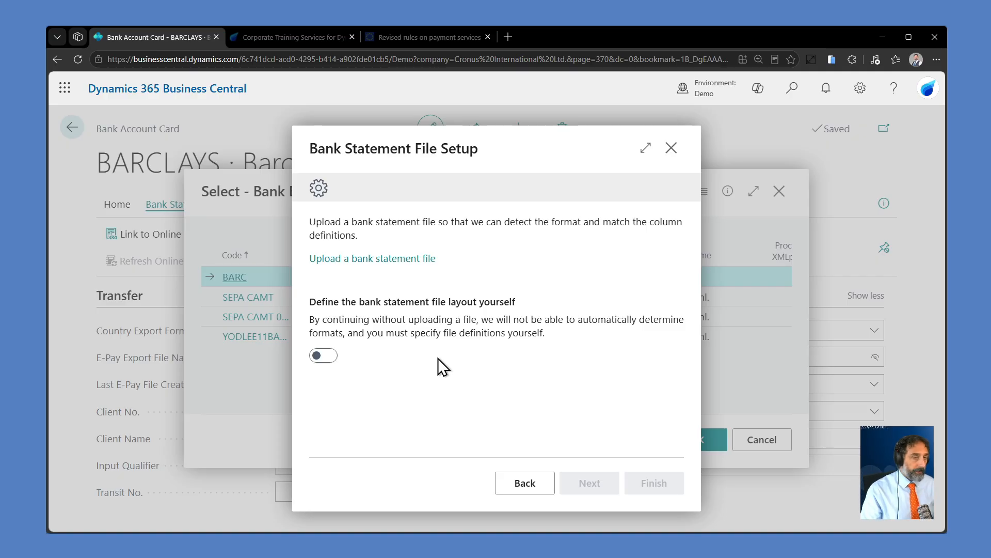
Step: Upload a bank statement file in the setup guide and continue to the header lines page
click(391, 261)
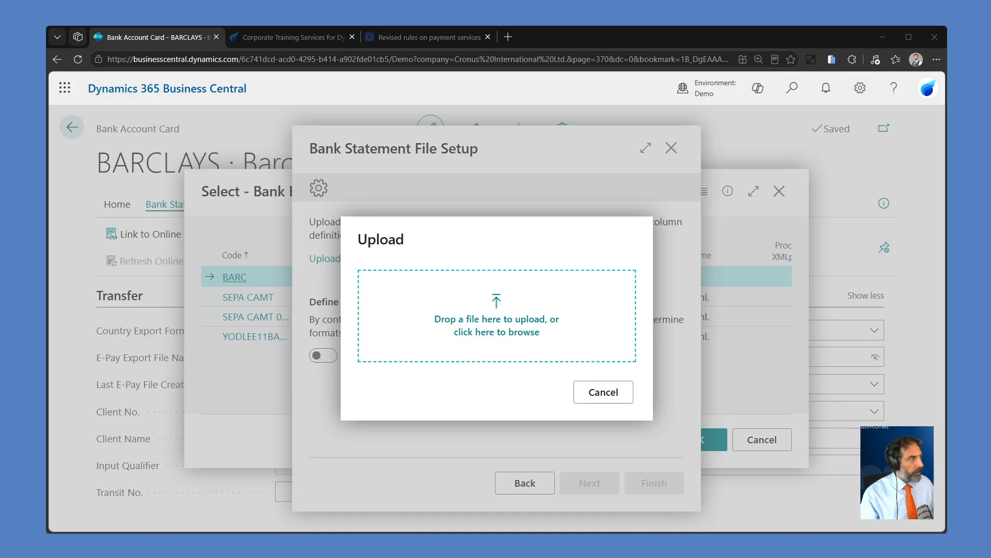
drag(496, 316, 511, 336)
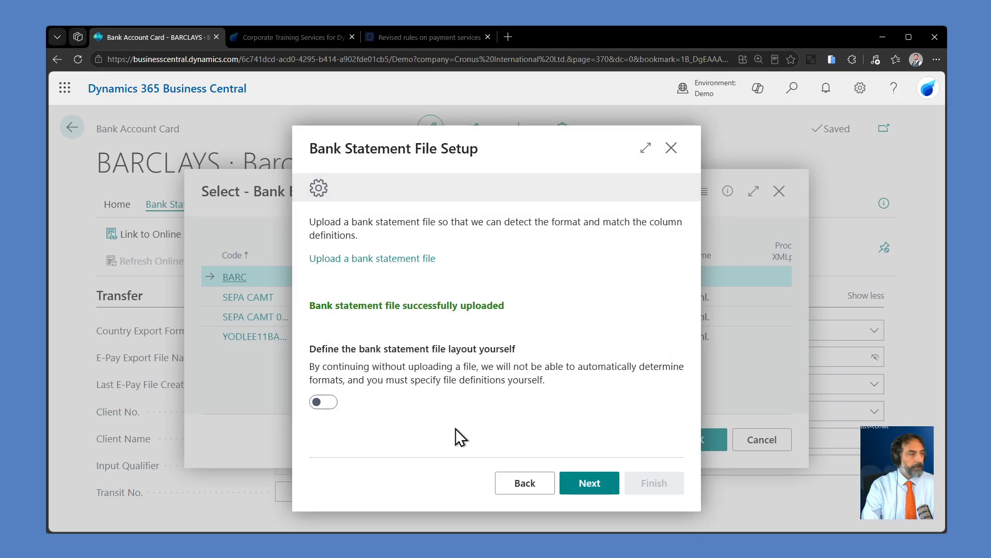
click(592, 488)
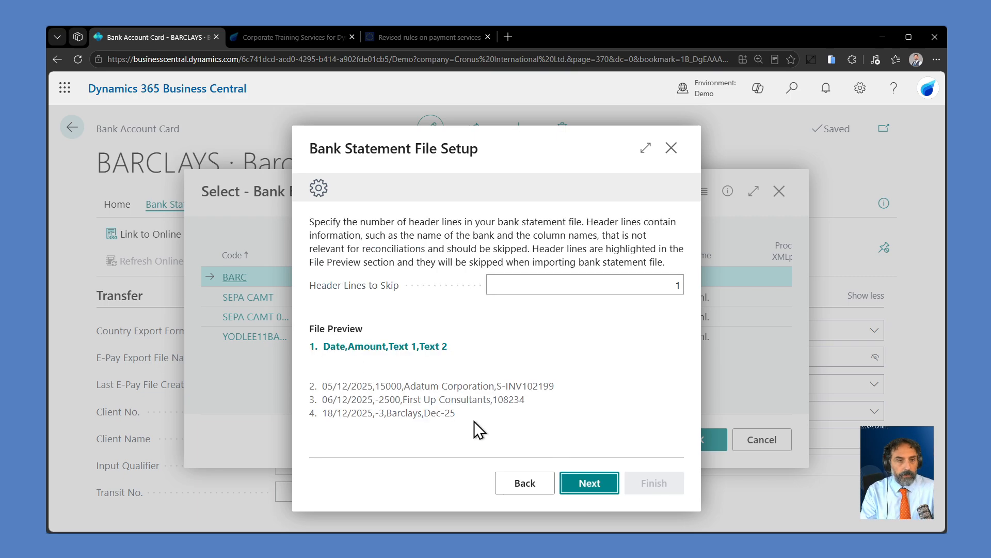
Step: Review the header and transaction lines in the file preview, keep 1 header line to skip, and continue
drag(459, 416, 315, 387)
click(392, 312)
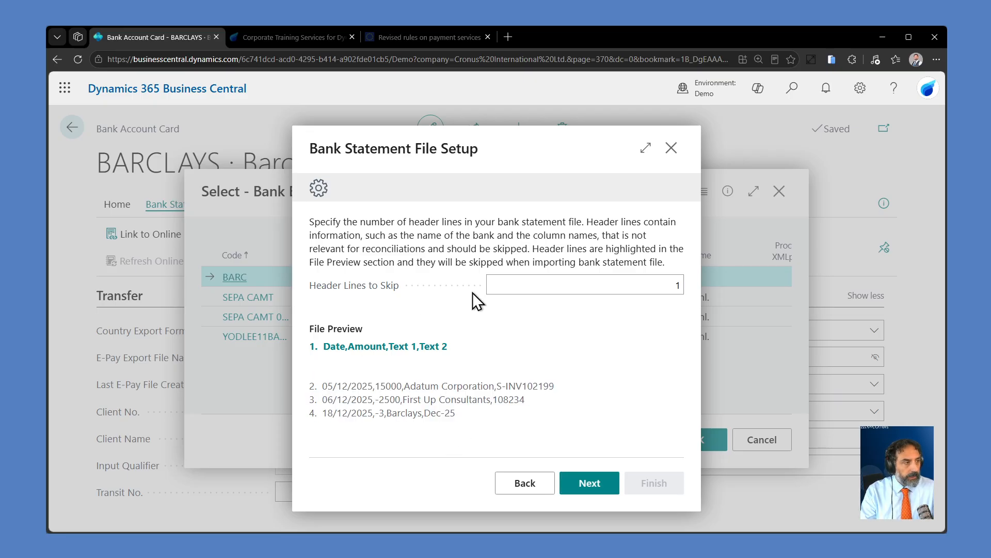
click(663, 287)
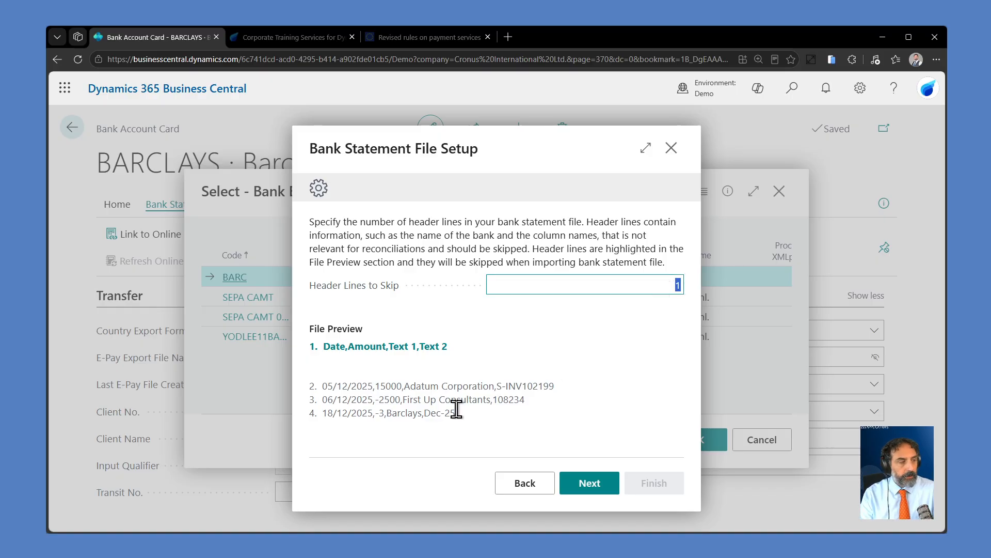
drag(322, 349, 444, 346)
click(560, 391)
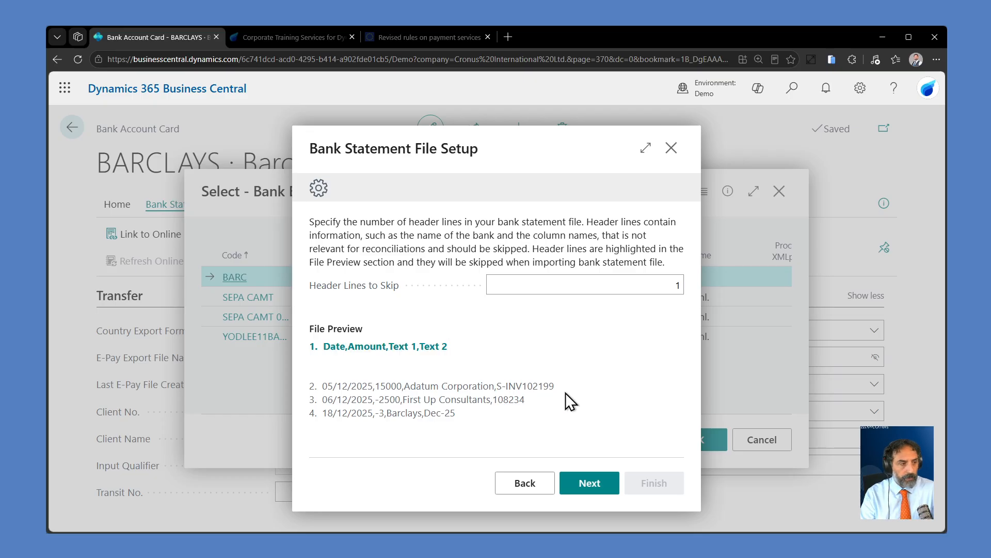
click(590, 483)
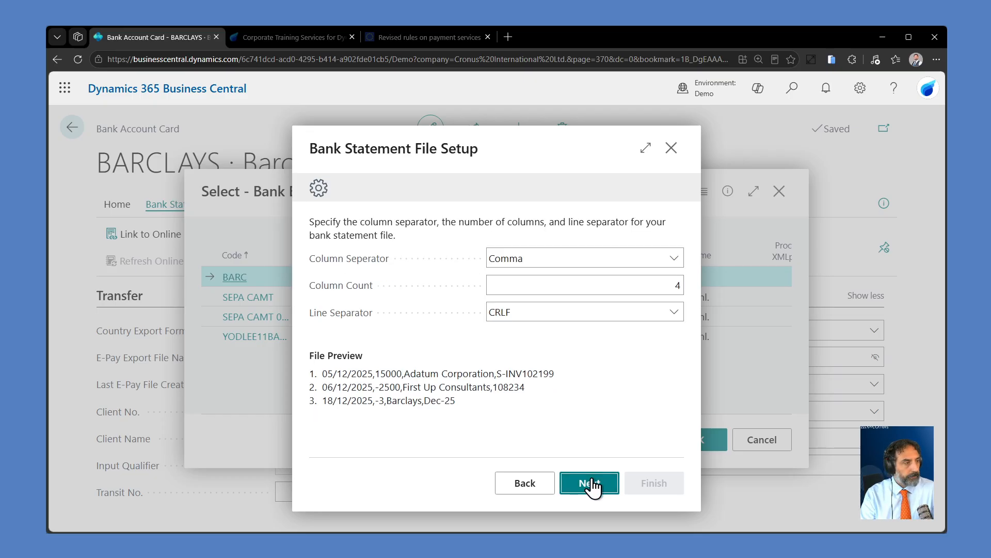
Step: Try Semicolon as the column separator and switch it back to Comma
click(596, 261)
click(578, 307)
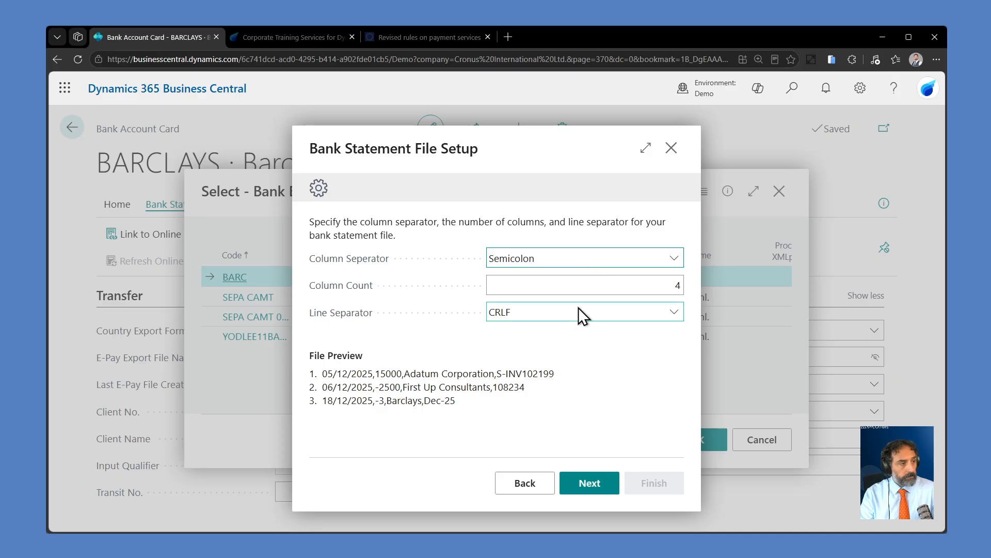
click(563, 258)
click(548, 295)
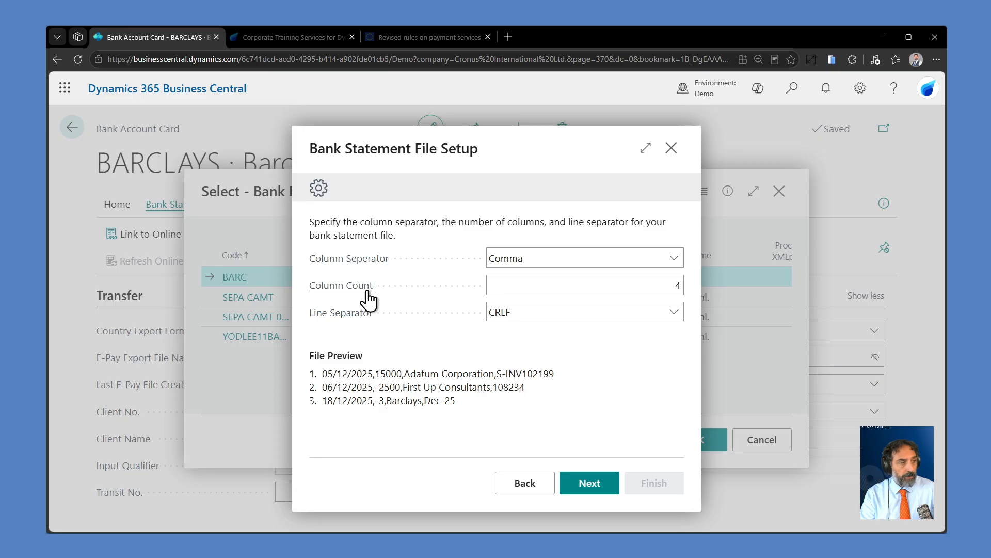
Step: Check the column count against the file preview and continue to the column definitions
click(676, 287)
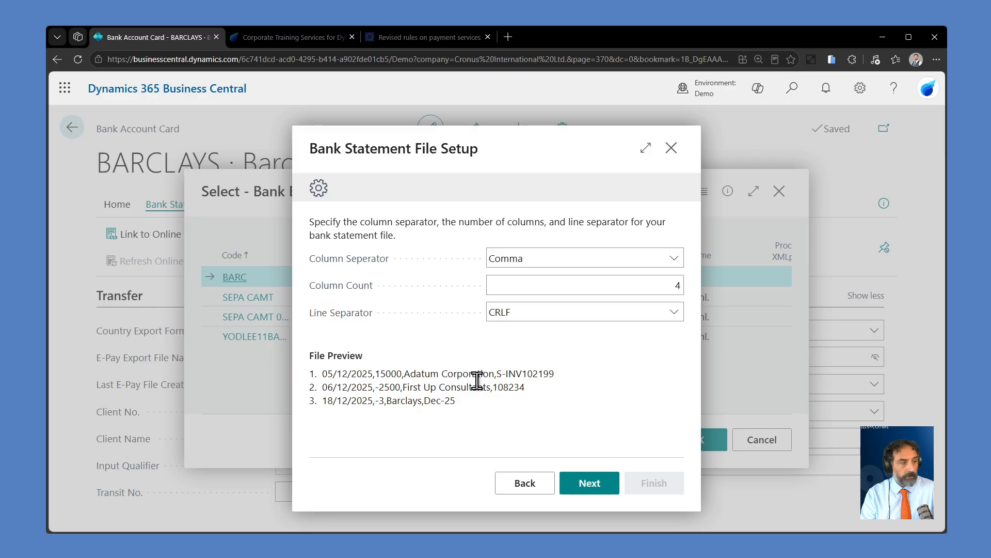
drag(495, 374, 674, 312)
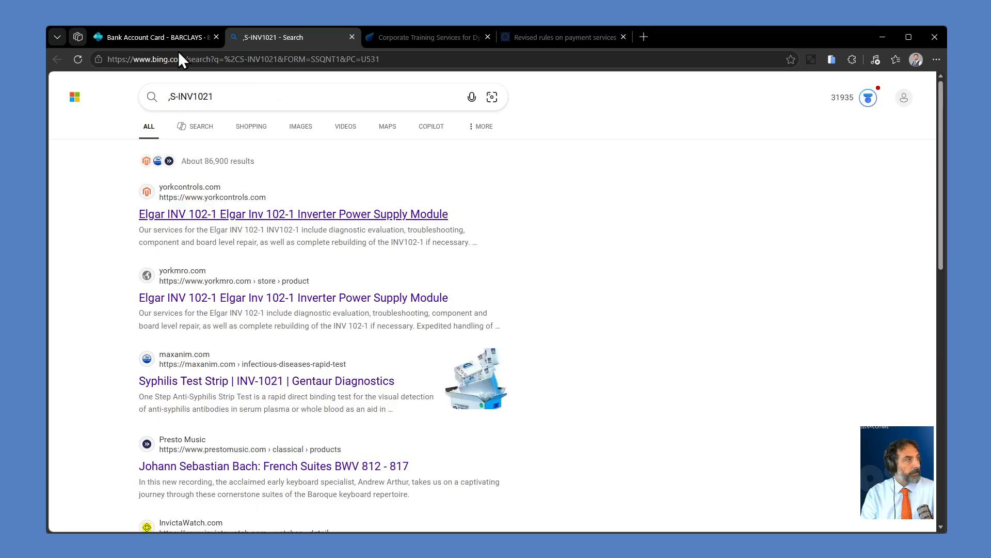
click(156, 39)
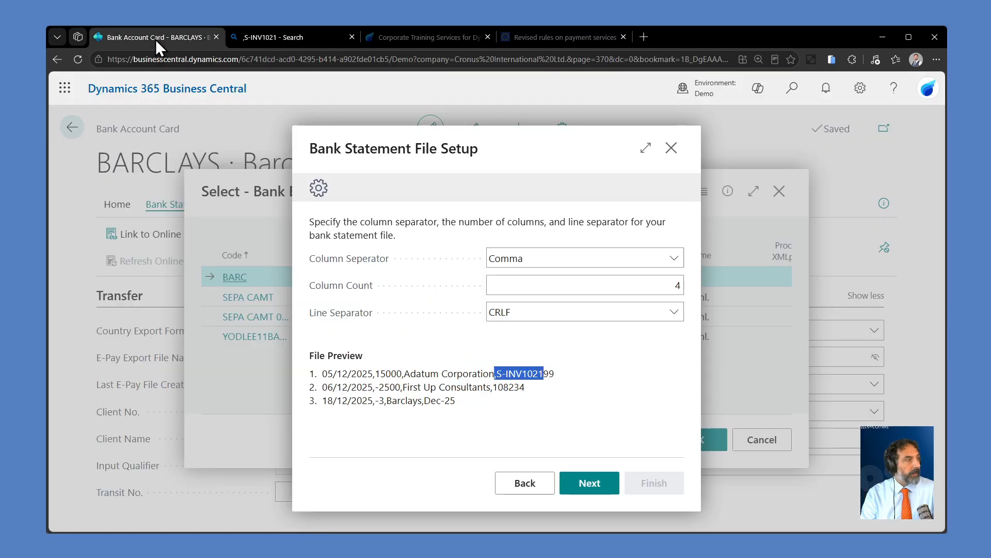
click(593, 486)
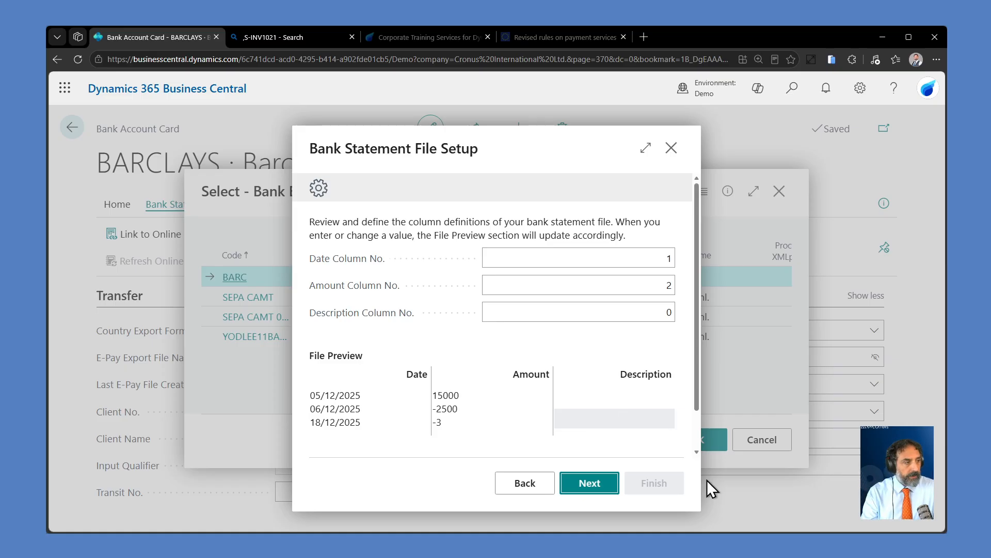
Step: Set the Description Column No. to 3 and check the description column in the file preview
click(649, 310)
text(3)
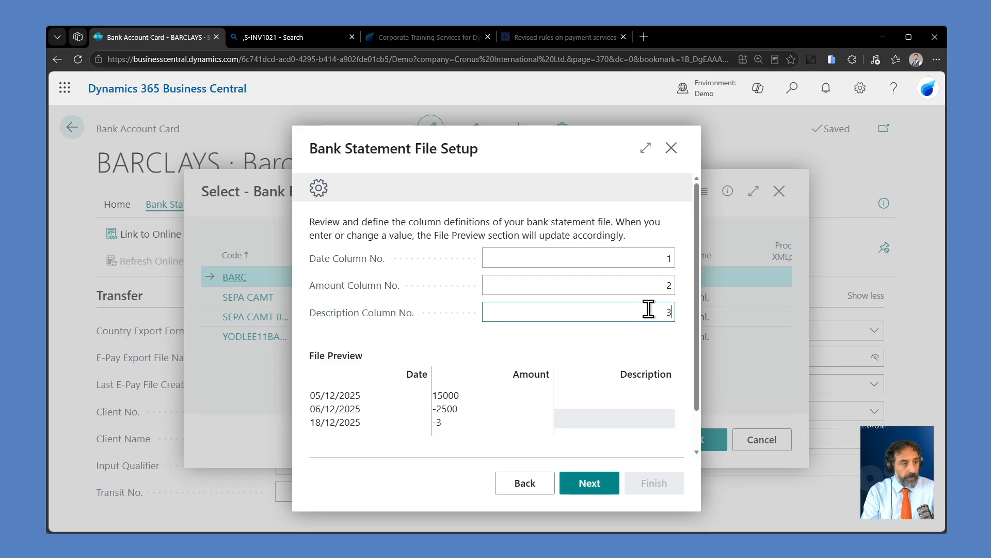
key(Tab)
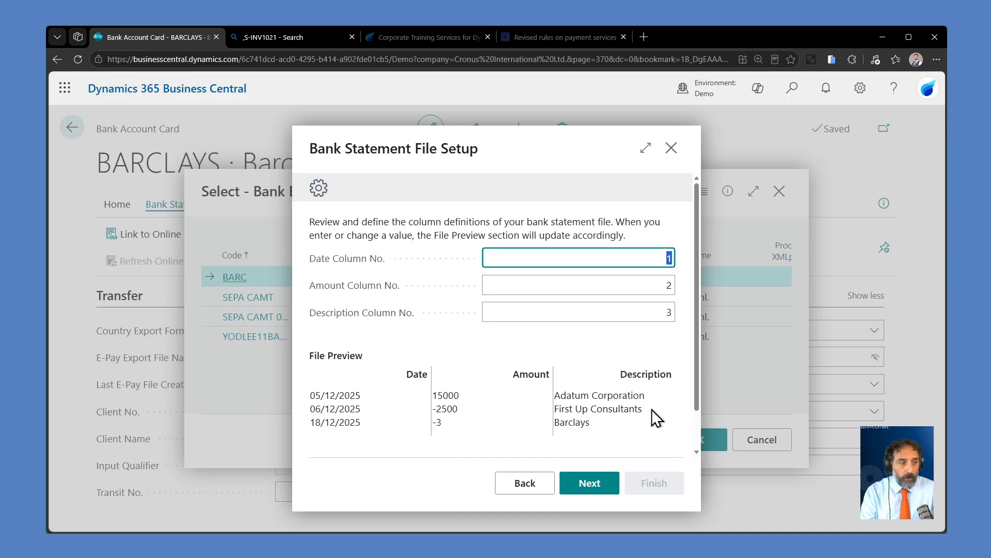
click(587, 416)
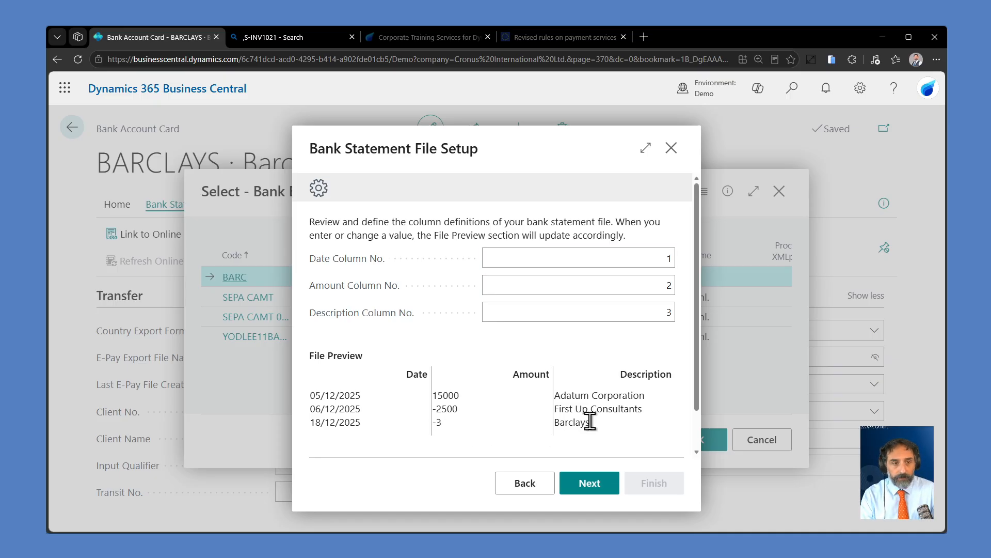
Step: Set the Description Column No. to 4, check the previewed descriptions and continue to the local format settings
click(627, 313)
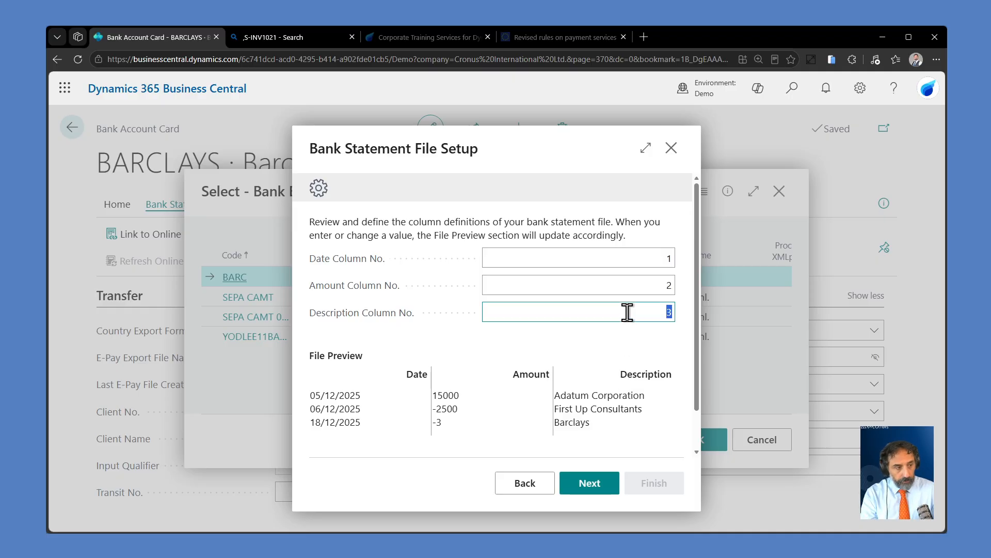
text(4)
key(shift+Tab)
key(shift+Tab)
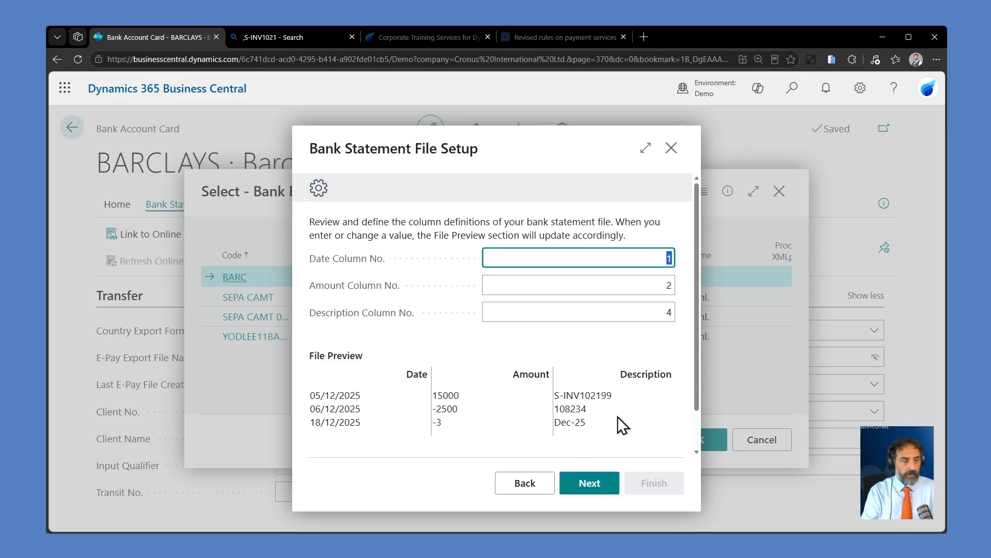
click(656, 310)
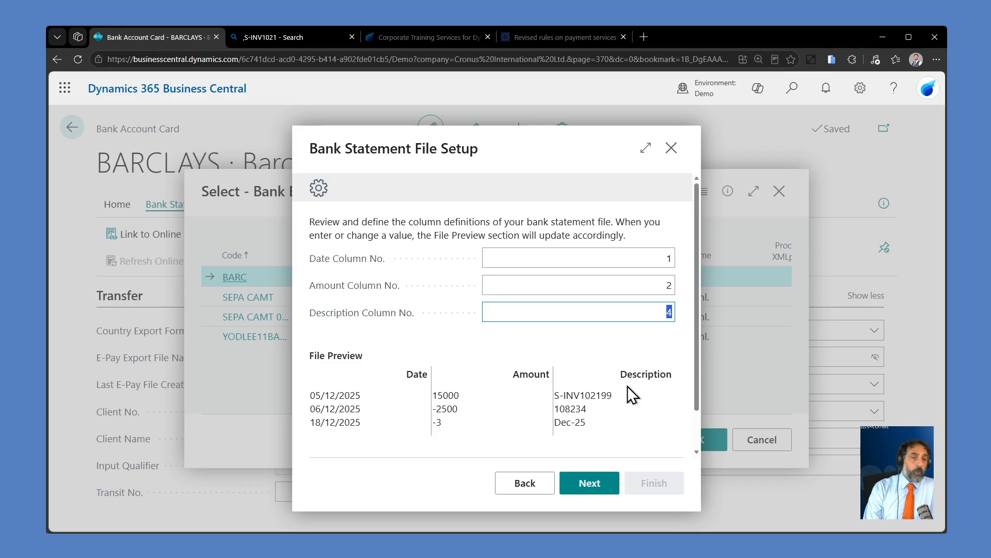
click(595, 485)
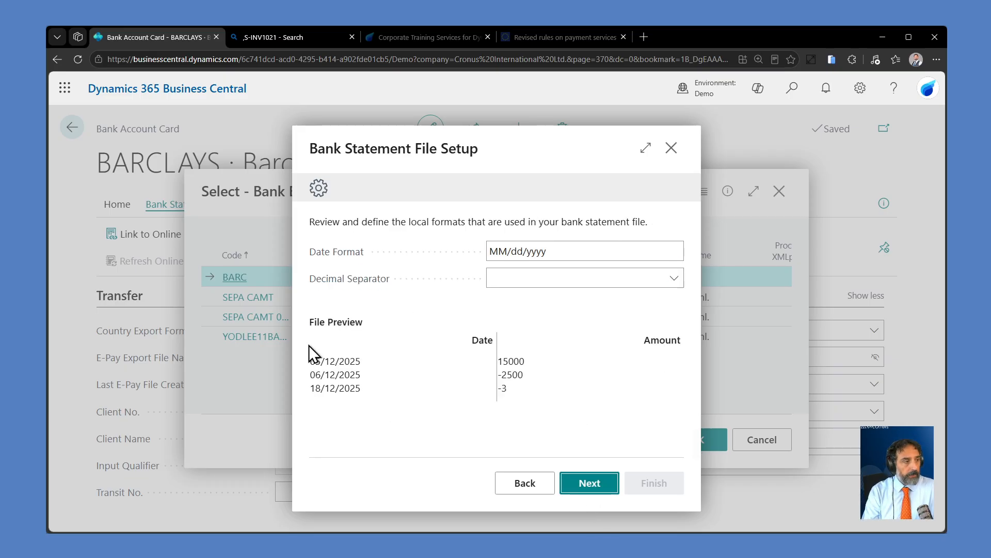
Step: Set the date format to dd/MM/yyyy to match the statement dates, leave the decimal separator blank and continue to the format test
click(504, 252)
click(516, 251)
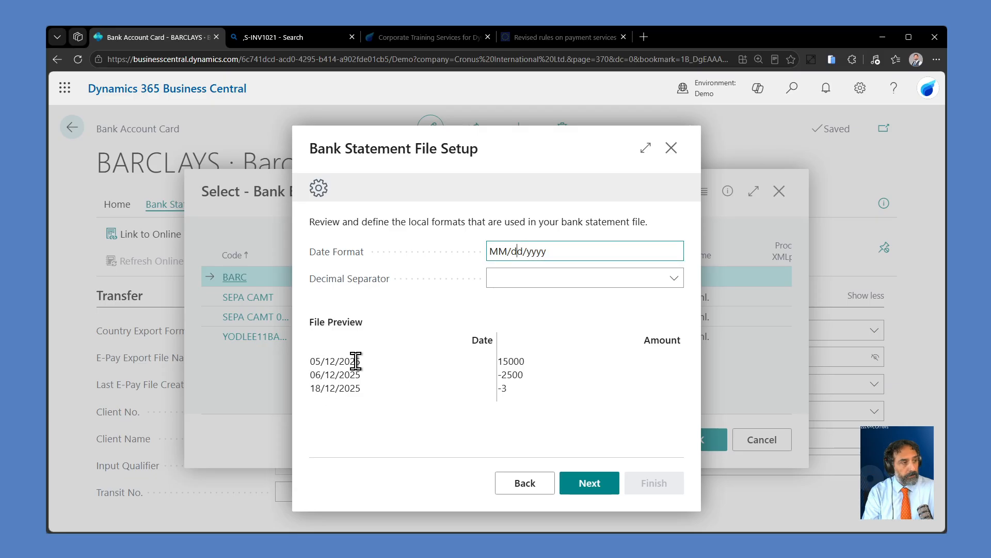
drag(313, 391, 364, 391)
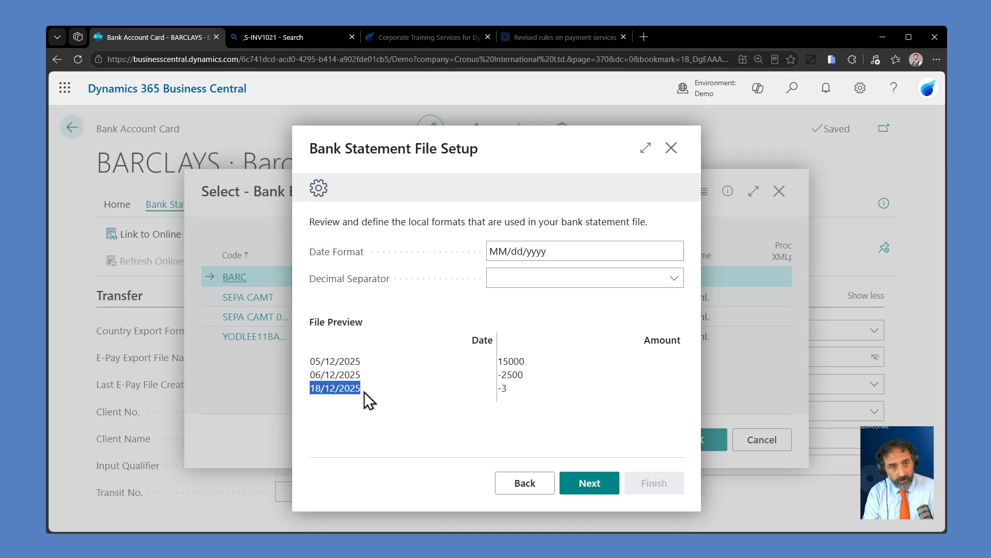
click(516, 252)
click(516, 251)
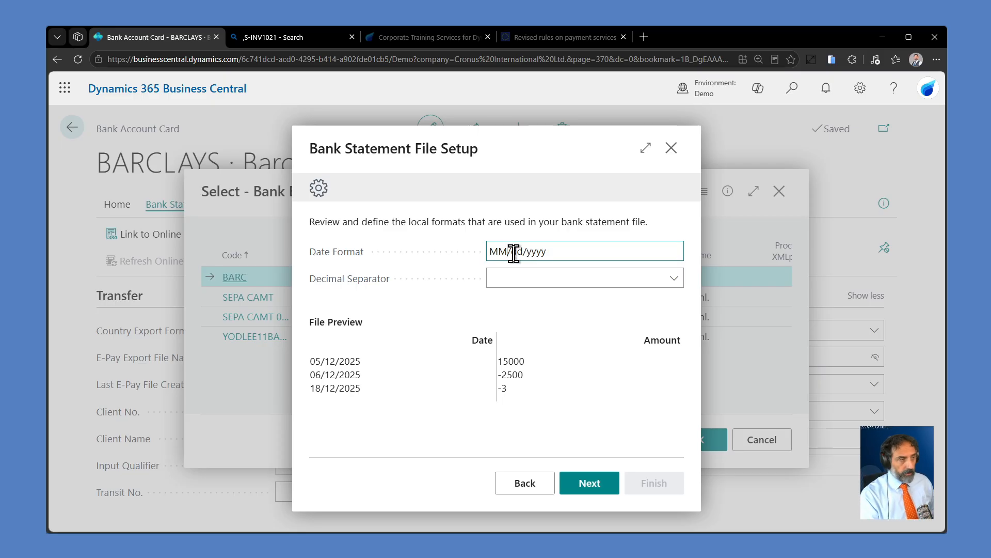
key(BackSpace)
key(BackSpace)
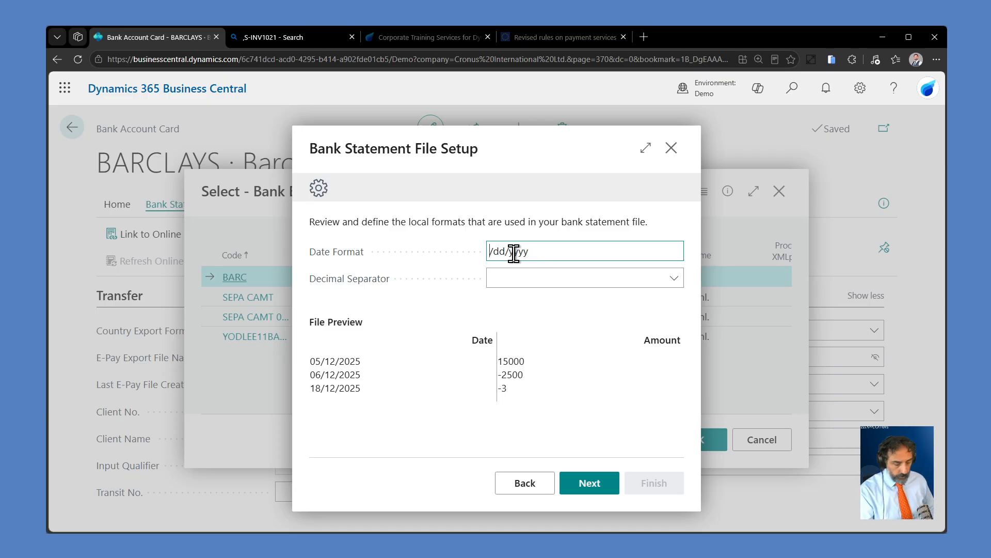
text(dd)
double_click(513, 252)
text(MM)
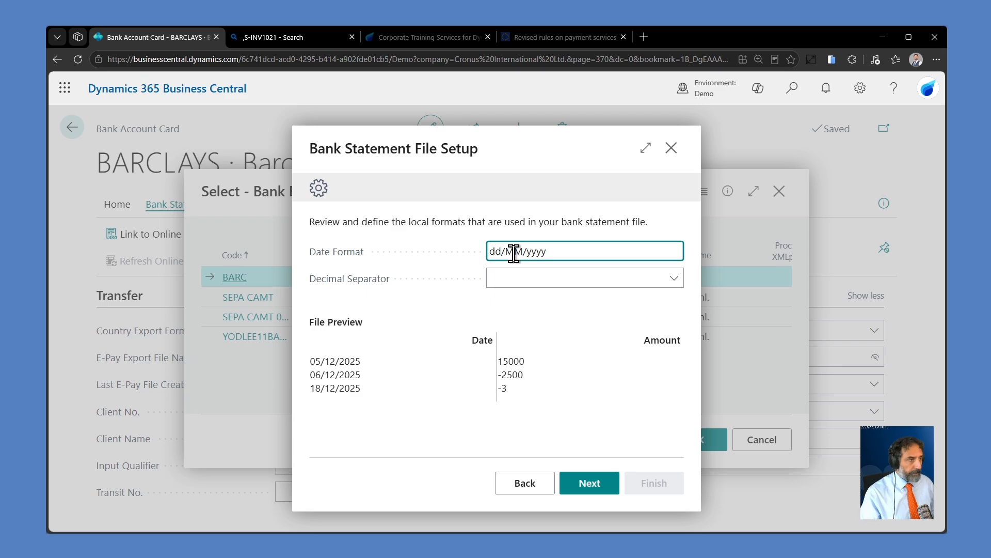
click(561, 273)
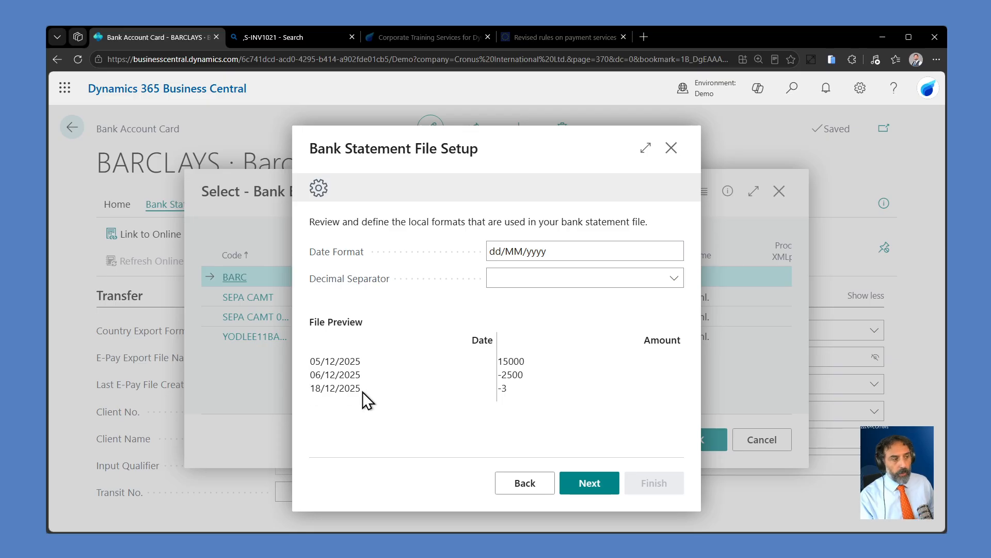
triple_click(551, 249)
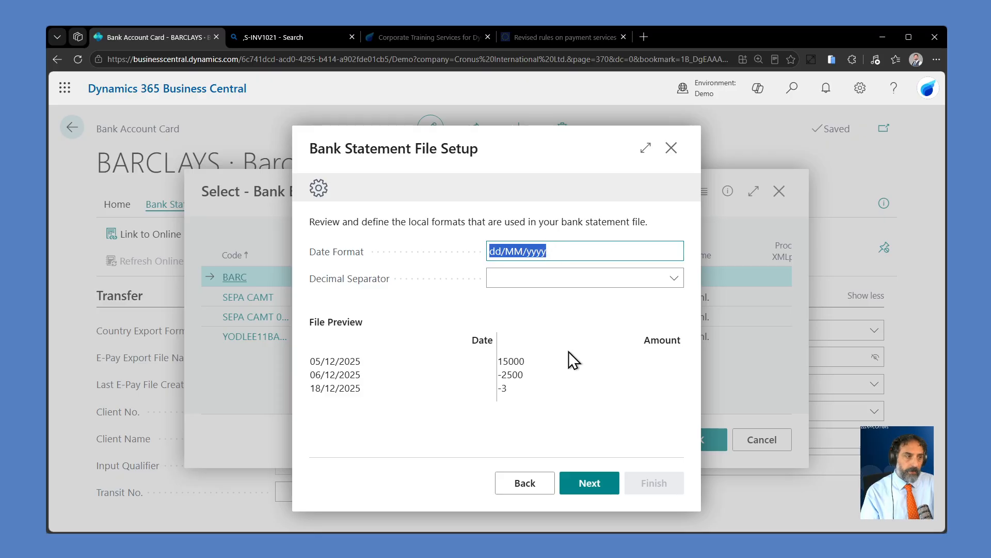
click(588, 482)
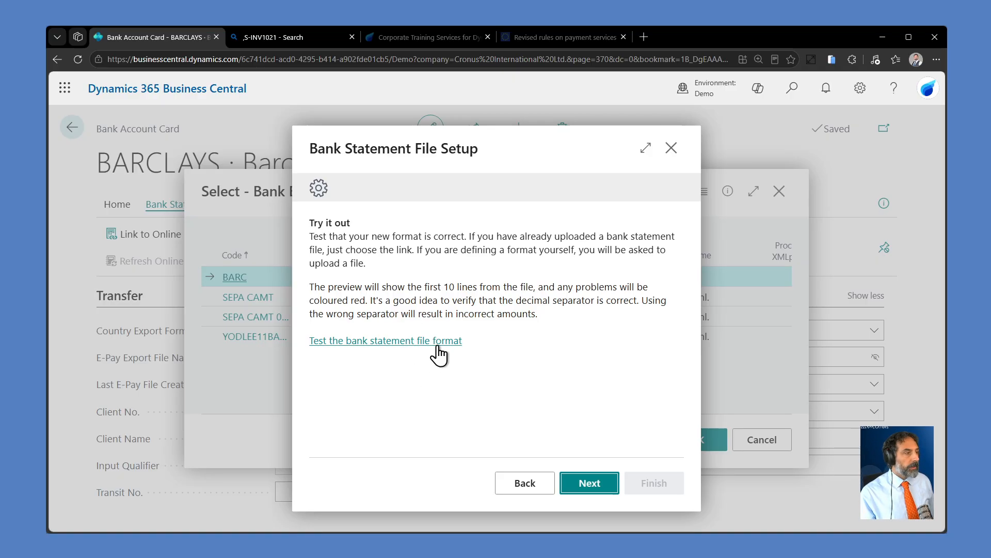
Step: Test the bank statement file format, review the import preview lines and continue to the final setup page
click(417, 342)
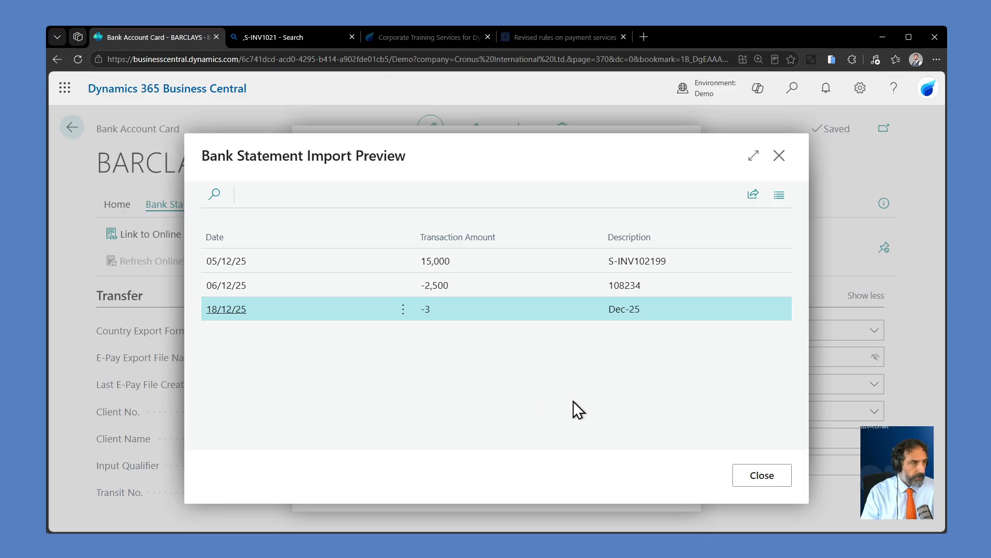
click(744, 476)
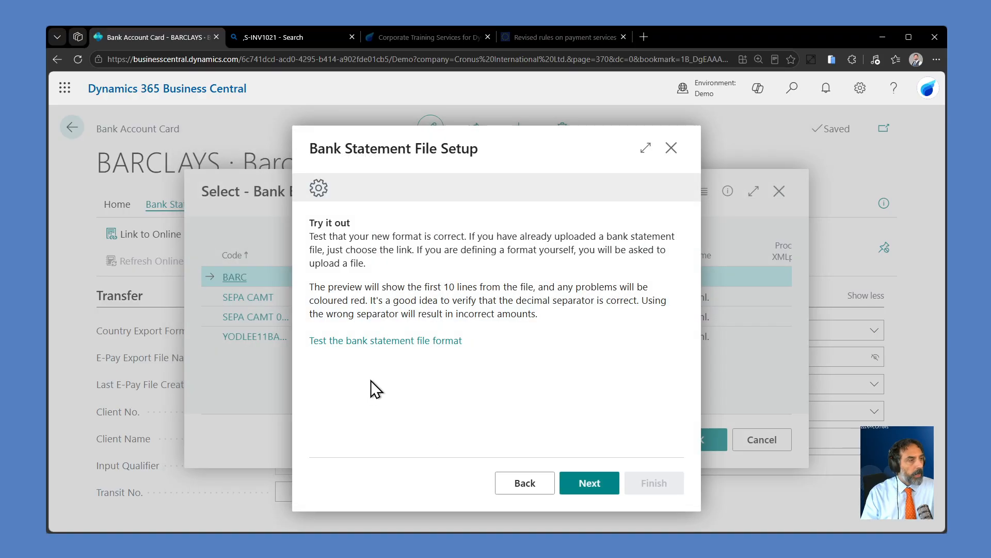
click(588, 488)
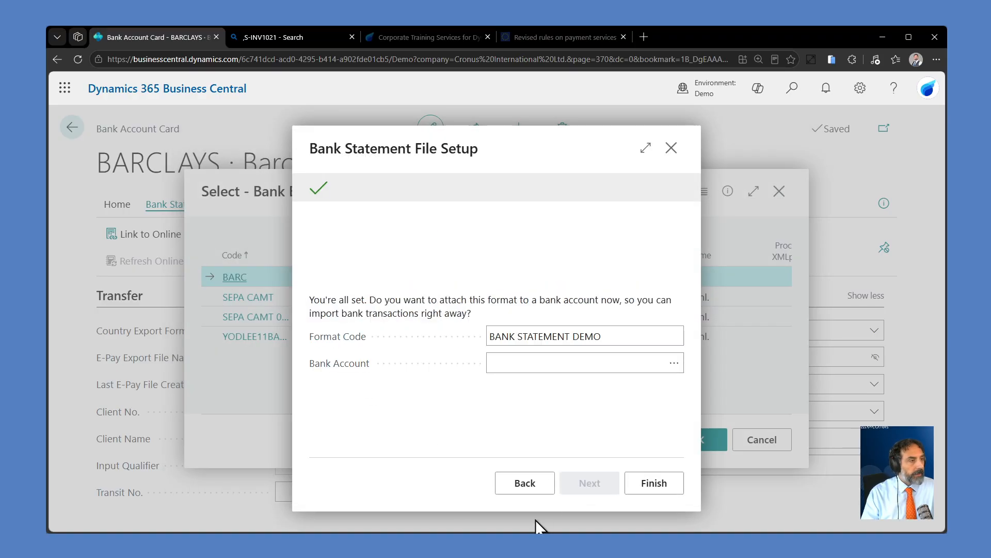
Step: Keep the format code BANK STATEMENT DEMO, attach it to the BARCLAYS bank account and finish the file setup
click(625, 338)
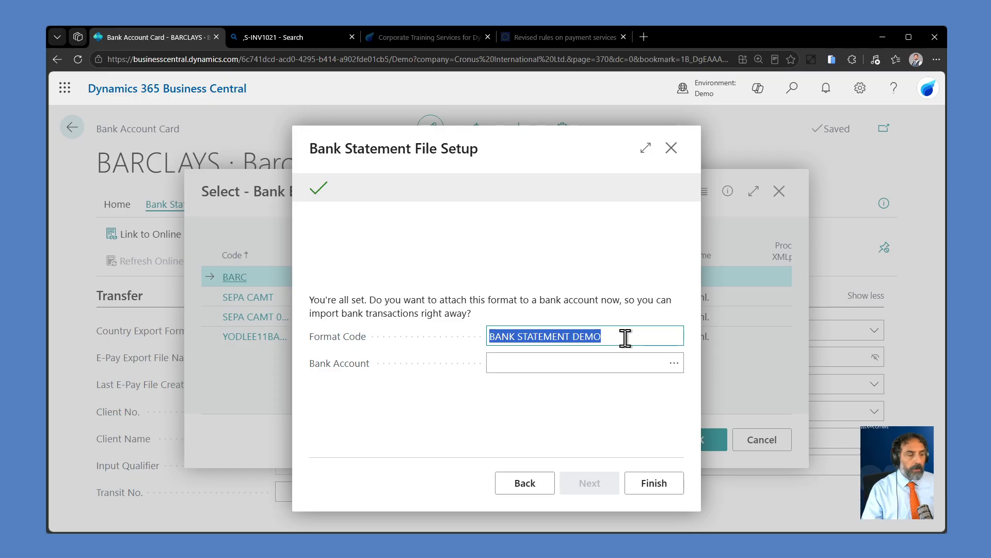
click(625, 338)
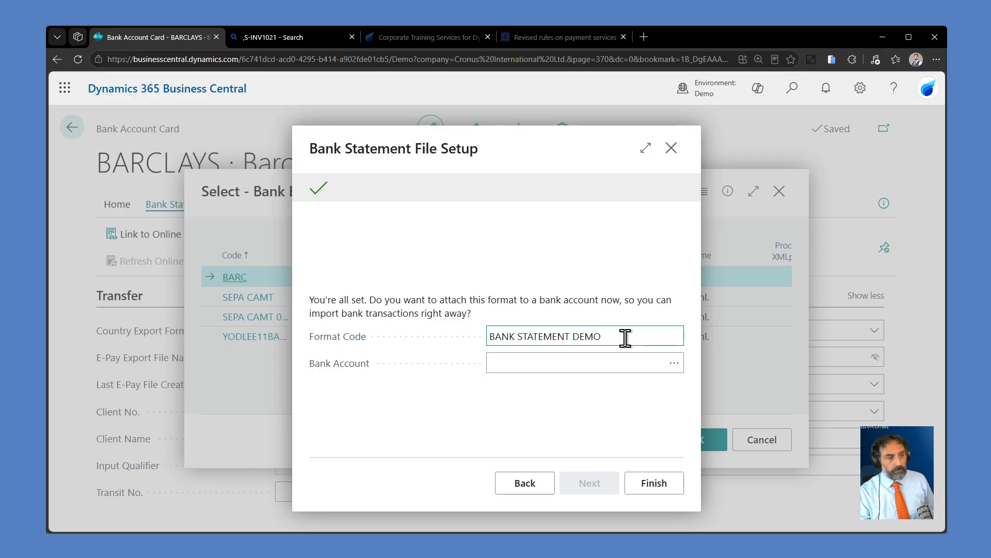
click(675, 362)
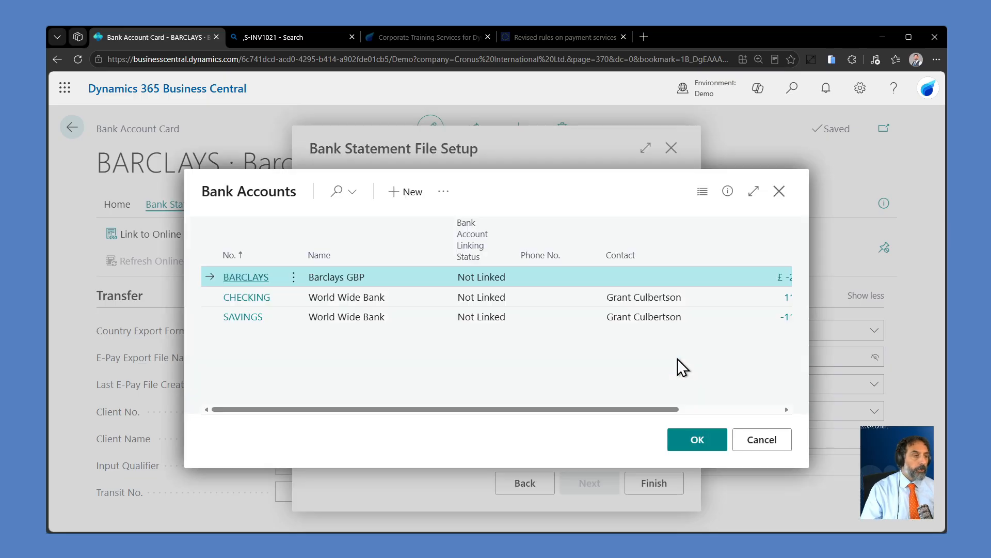
click(697, 441)
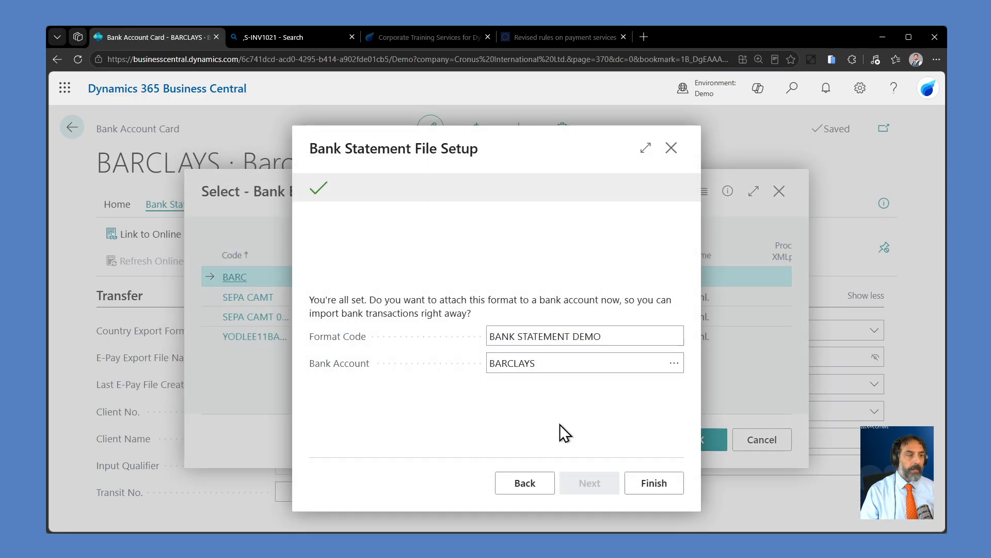
click(655, 488)
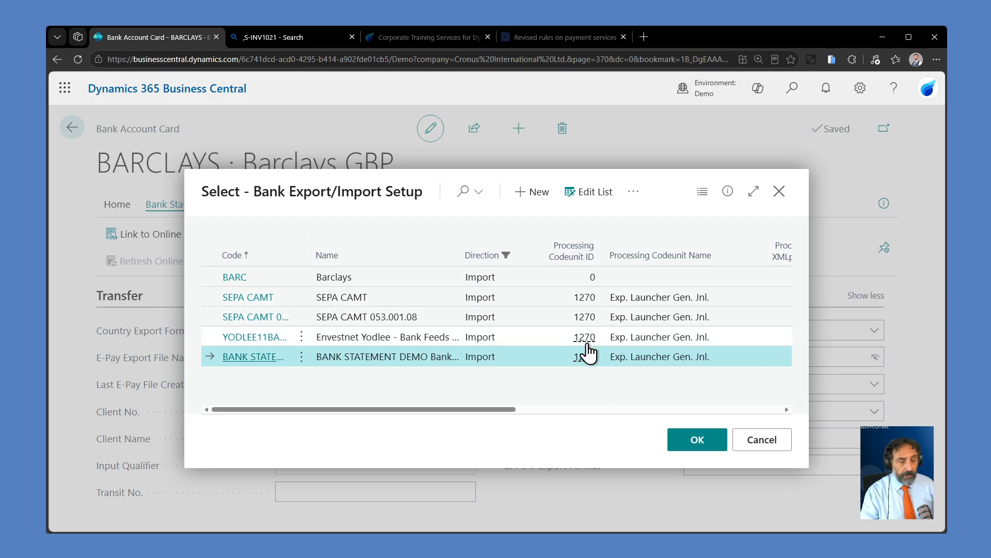
Step: Look over the available import setups and choose BANK STATEMENT DEMO as the Barclays account's bank statement import format
click(390, 338)
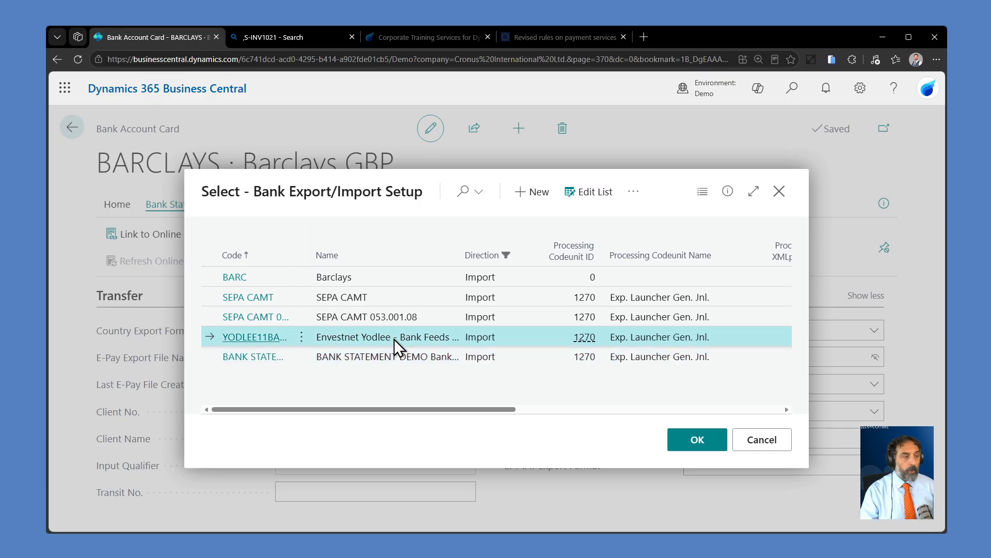
click(423, 301)
click(435, 314)
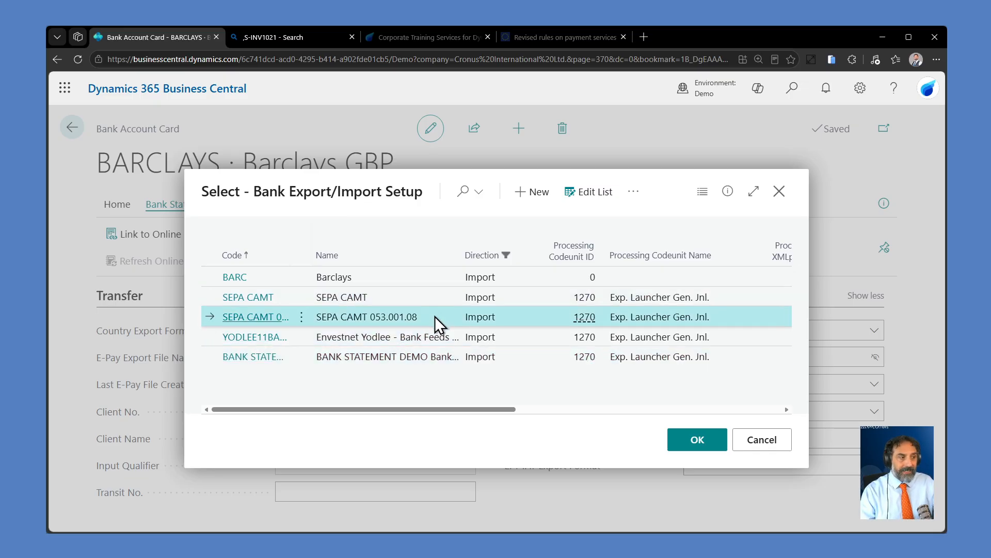
click(435, 337)
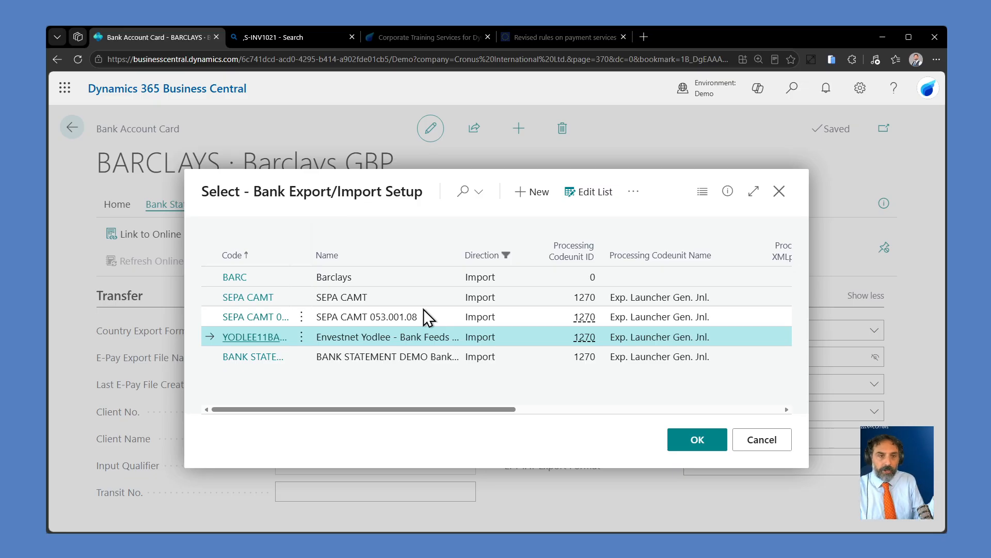
click(532, 358)
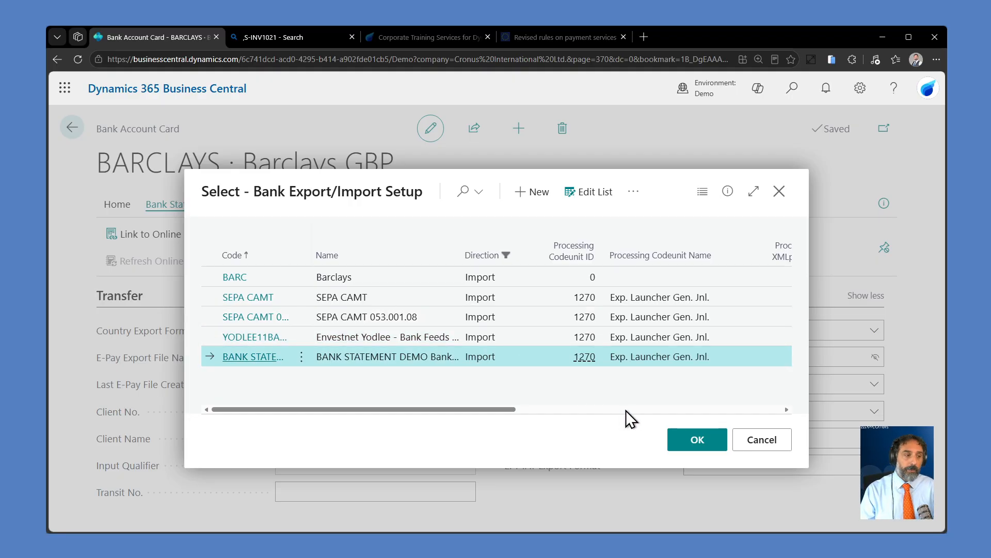
click(696, 438)
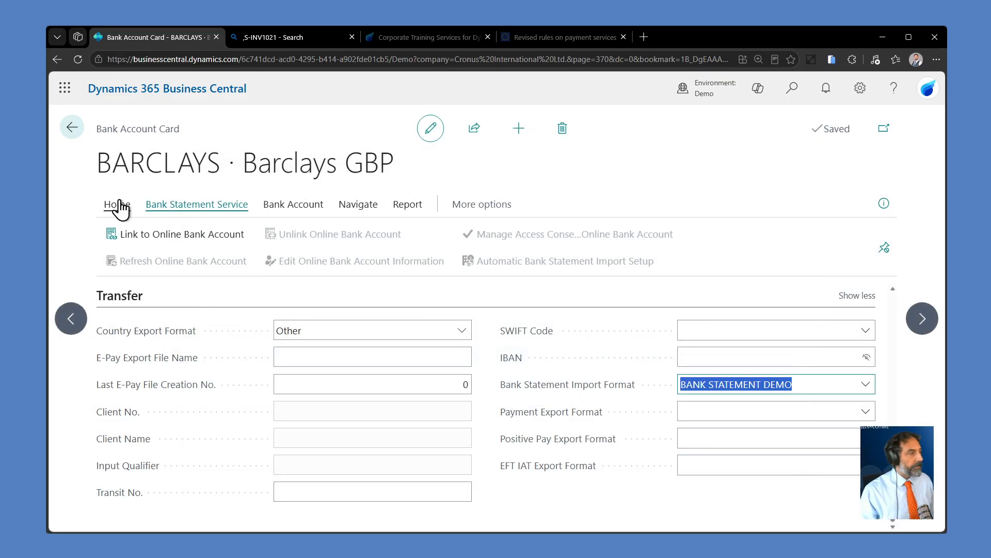
Step: Leave the Barclays bank account card and find the Bank Account Reconciliations page by searching for "bank ac rec"
click(71, 129)
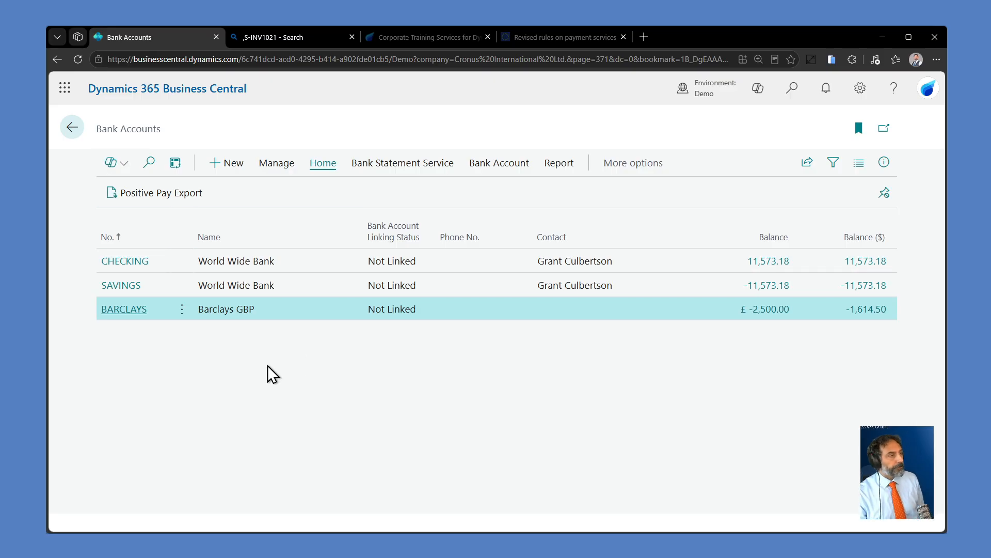
click(792, 88)
text(bankk)
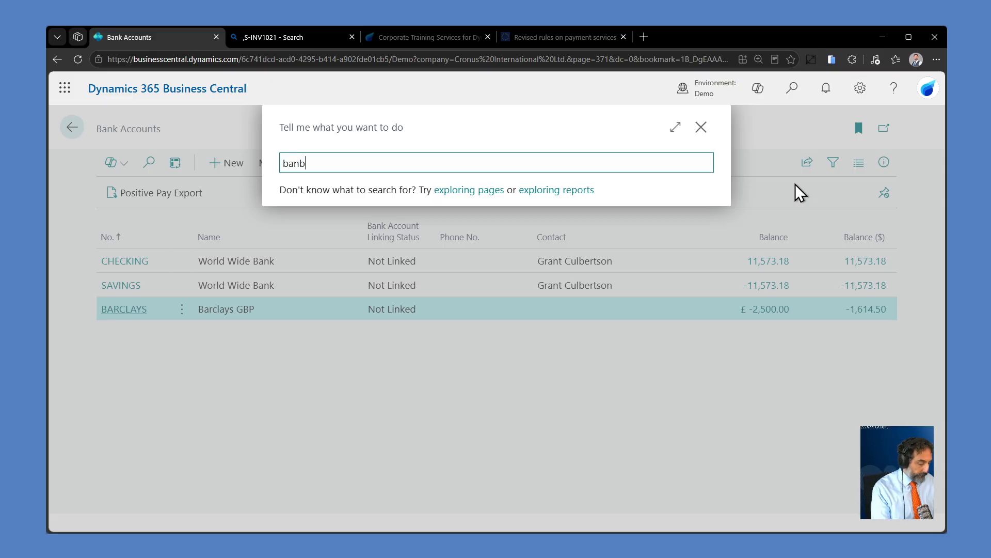
key(BackSpace)
key(BackSpace)
text(k ac rec)
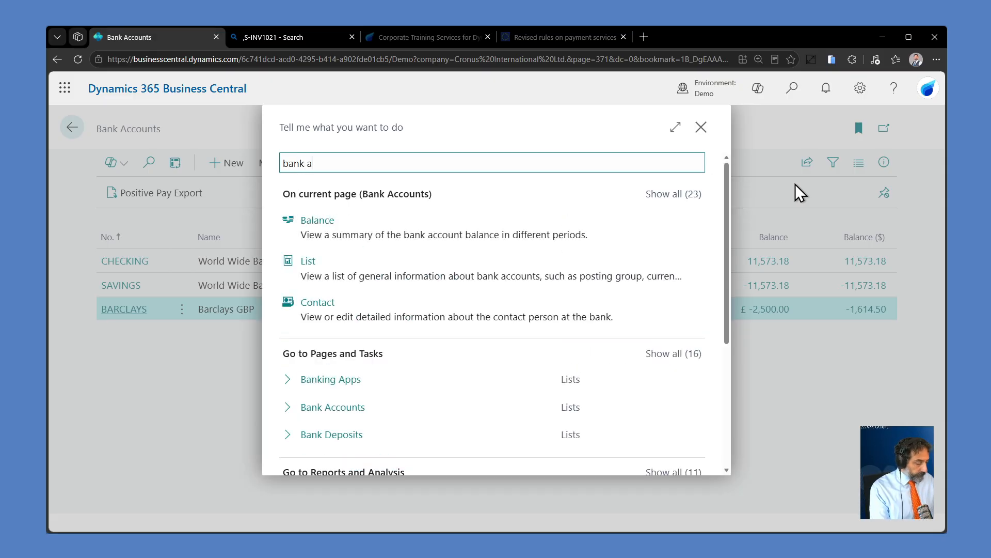
key(Down)
key(Down)
key(Down)
key(Down)
key(Return)
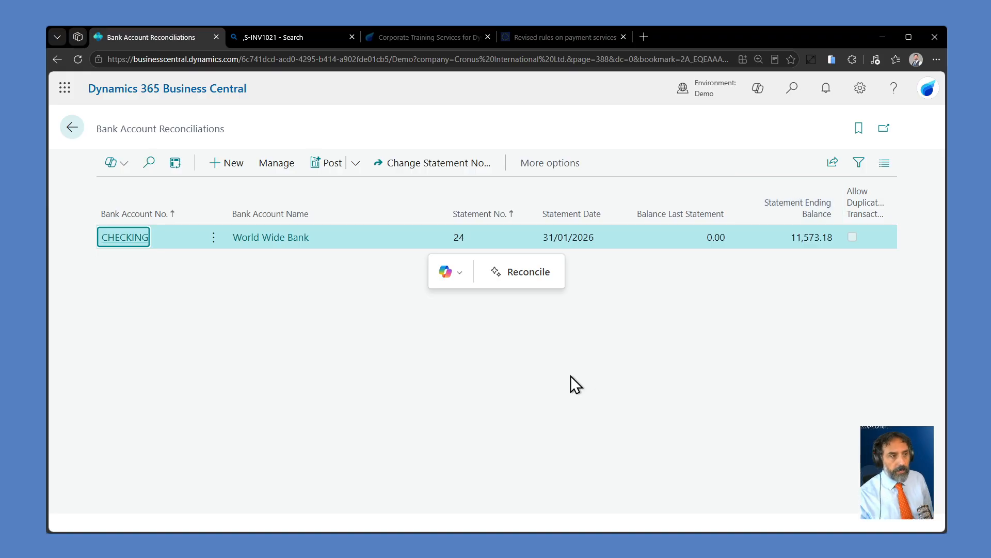
Step: Create a new bank account reconciliation for the BARCLAYS account, dismiss the notification and return to the reconciliations list
click(793, 89)
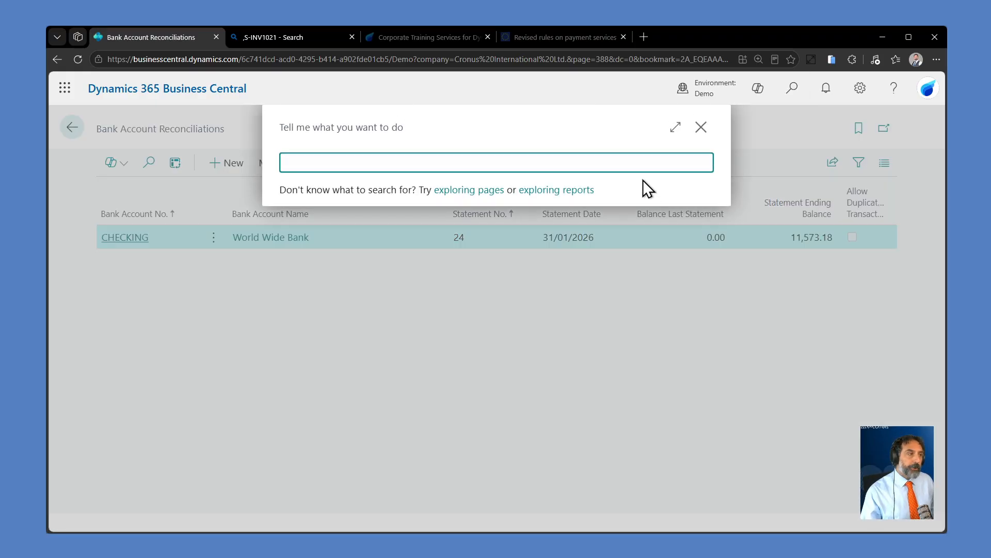
click(546, 324)
click(240, 167)
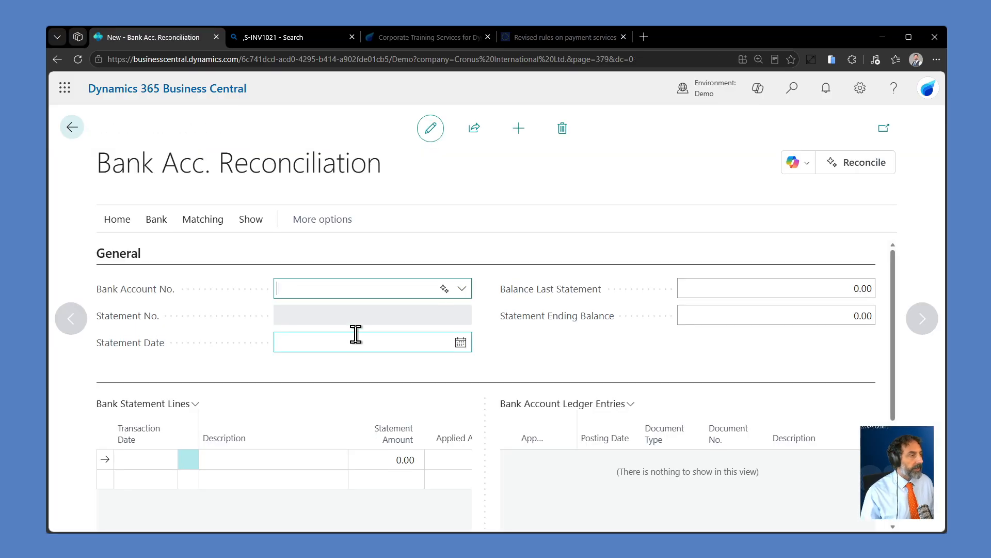
click(466, 311)
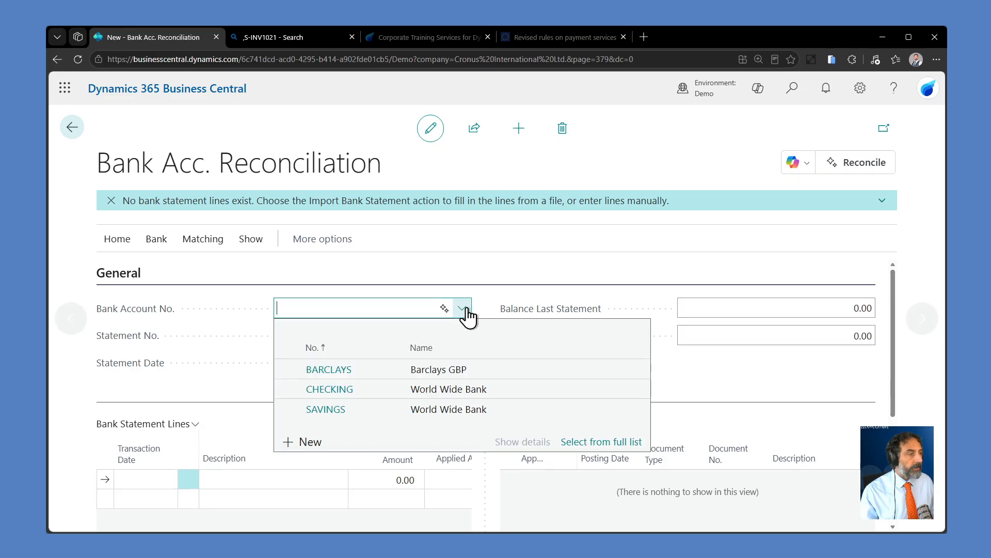
click(475, 371)
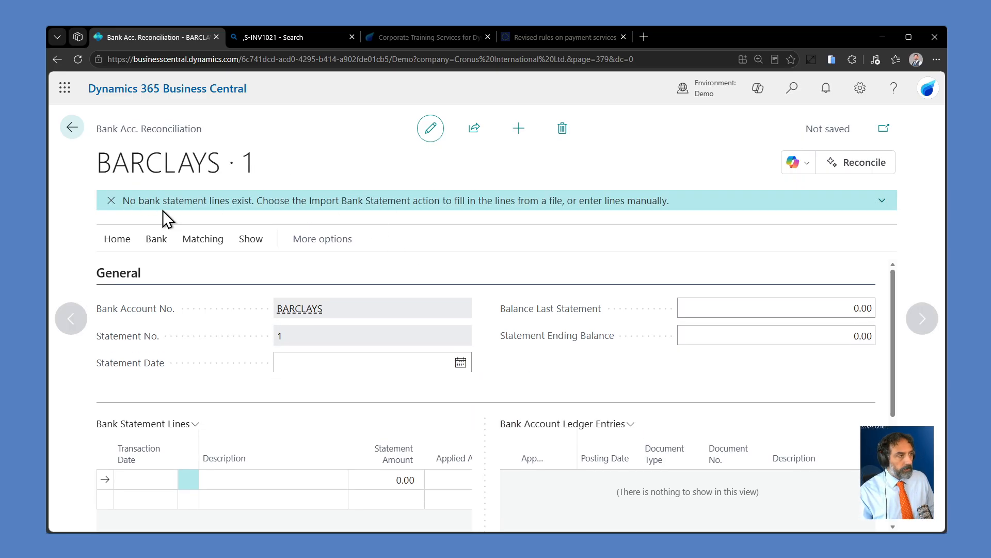
click(111, 201)
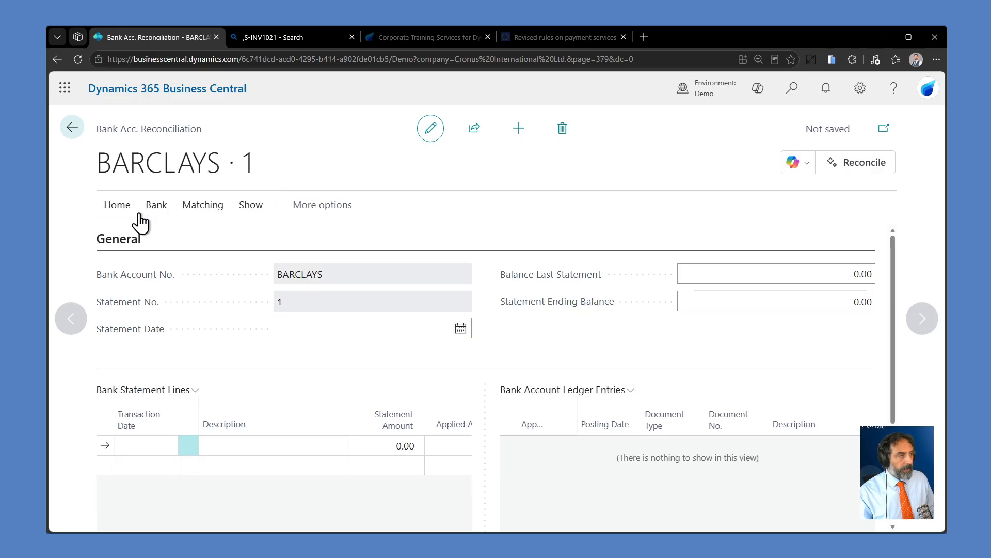
click(72, 128)
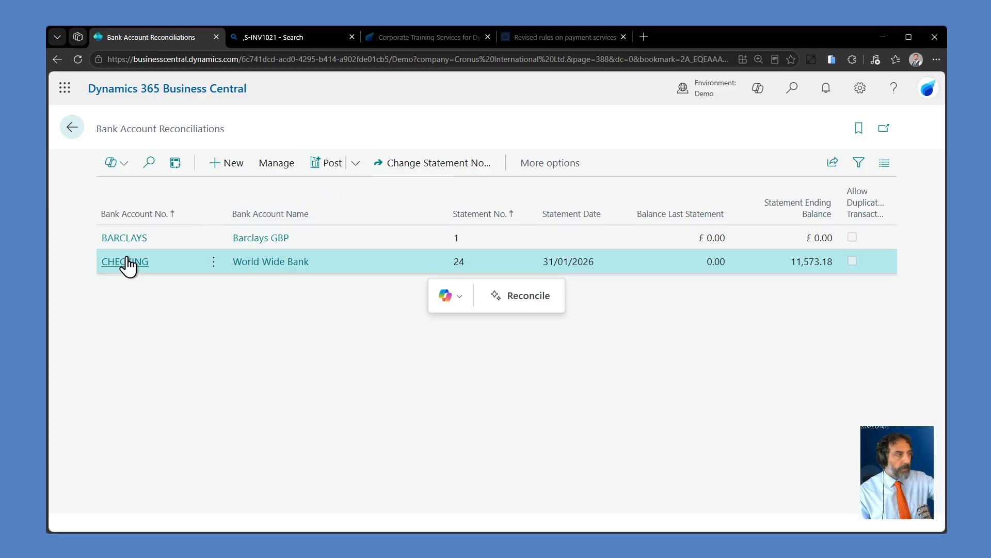
Step: Open the BARCLAYS bank account reconciliation, statement 1, and look over the available matching actions
click(125, 239)
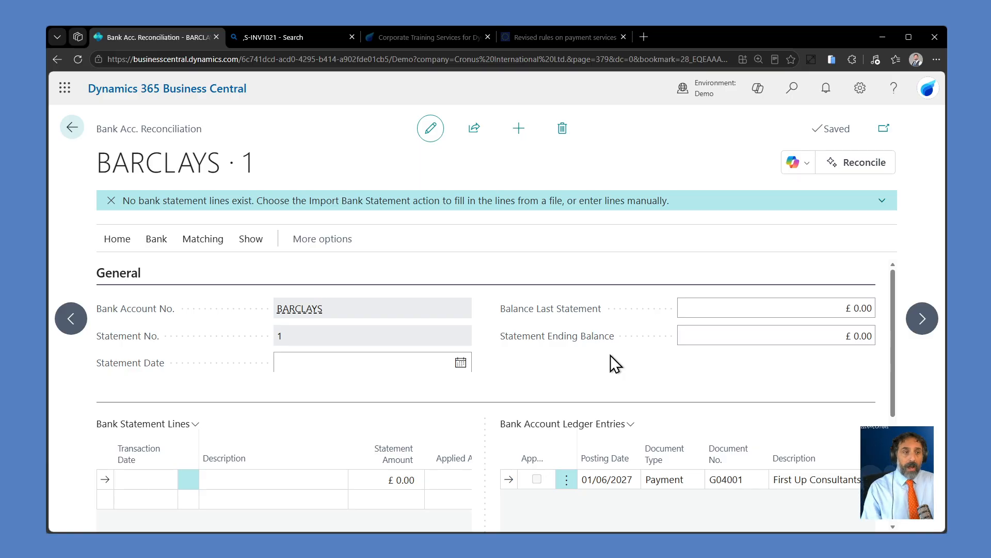
click(209, 240)
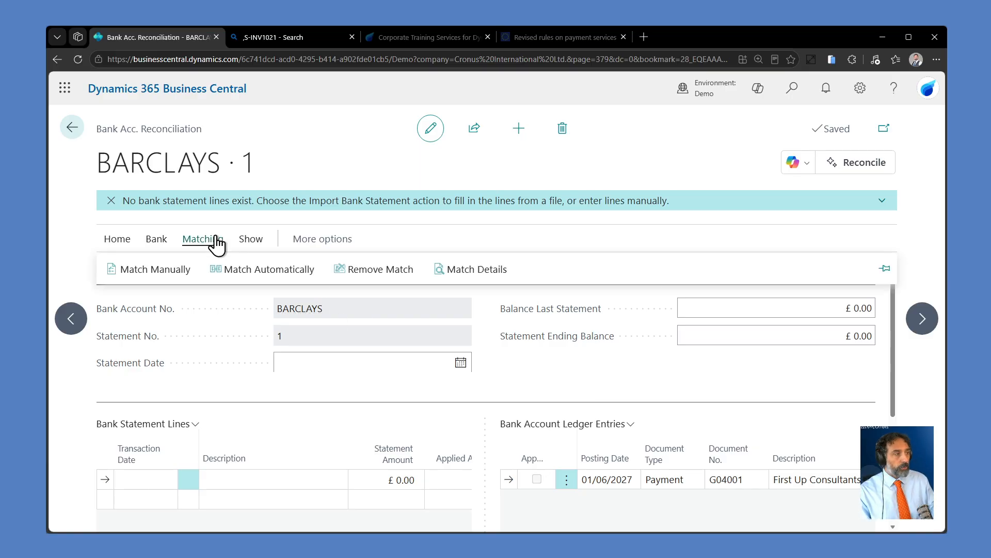
click(557, 384)
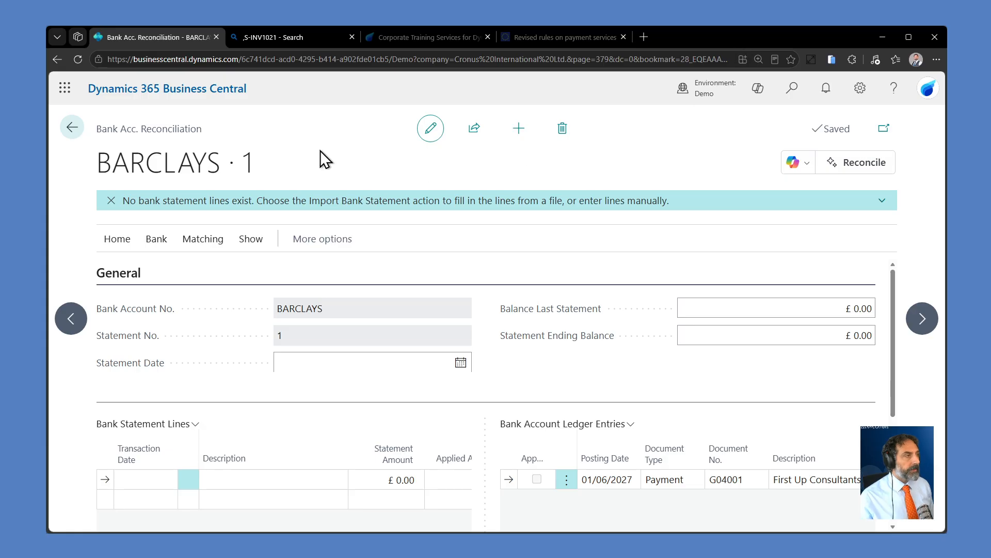
Step: Examine the bank account ledger entries in the Barclays reconciliation, including their dates, documents, amounts and balance fields
scroll(739, 442, down, 1)
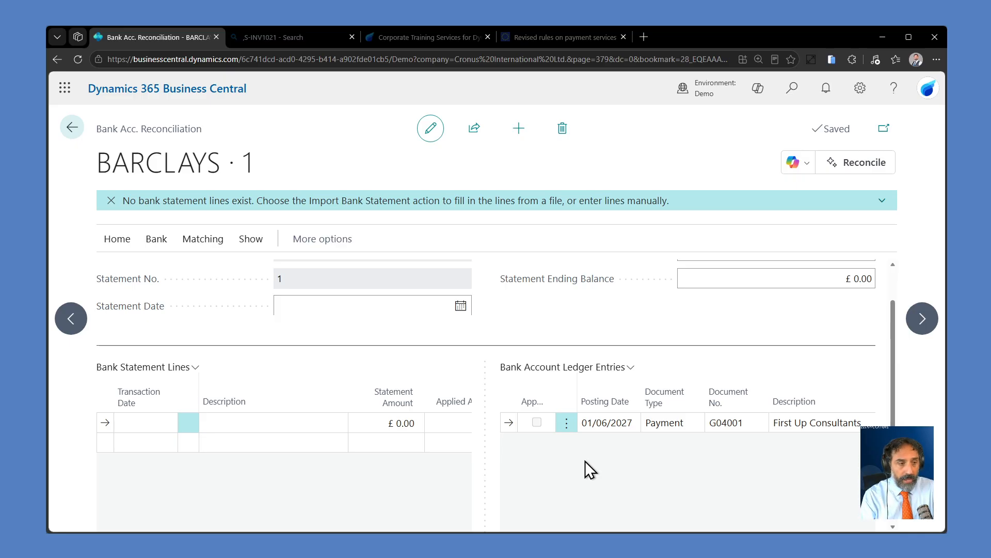
click(795, 423)
scroll(675, 460, down, 3)
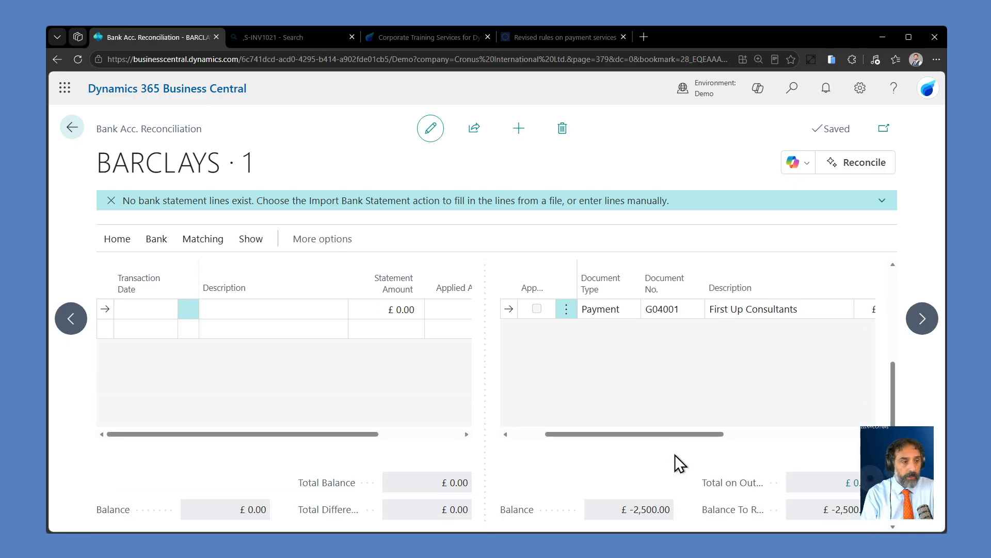
drag(663, 435, 717, 432)
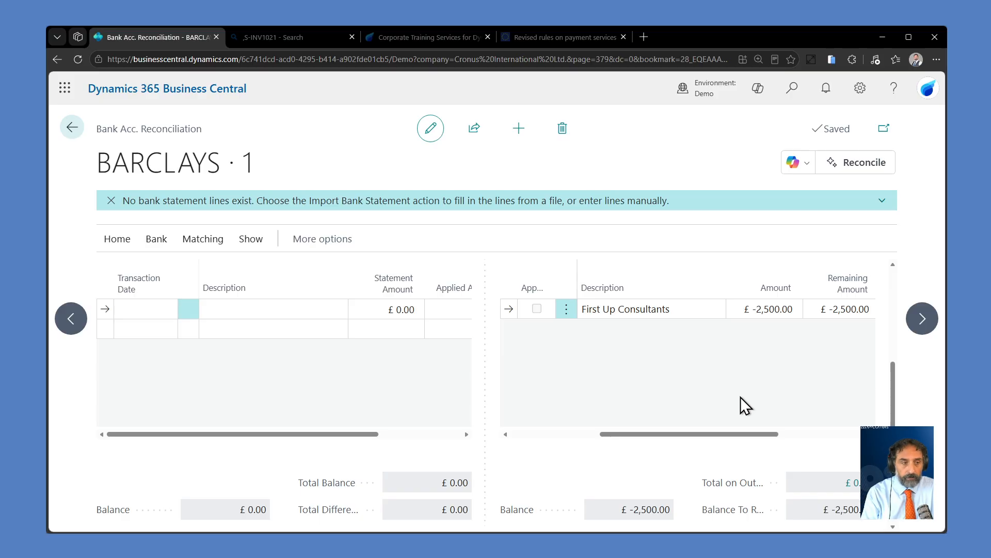
drag(734, 435, 629, 423)
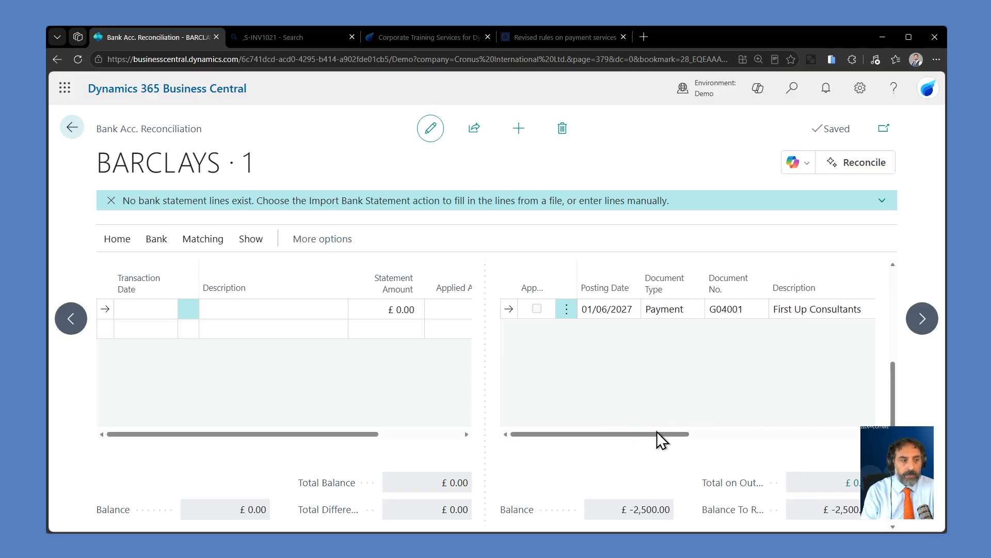
scroll(656, 389, up, 1)
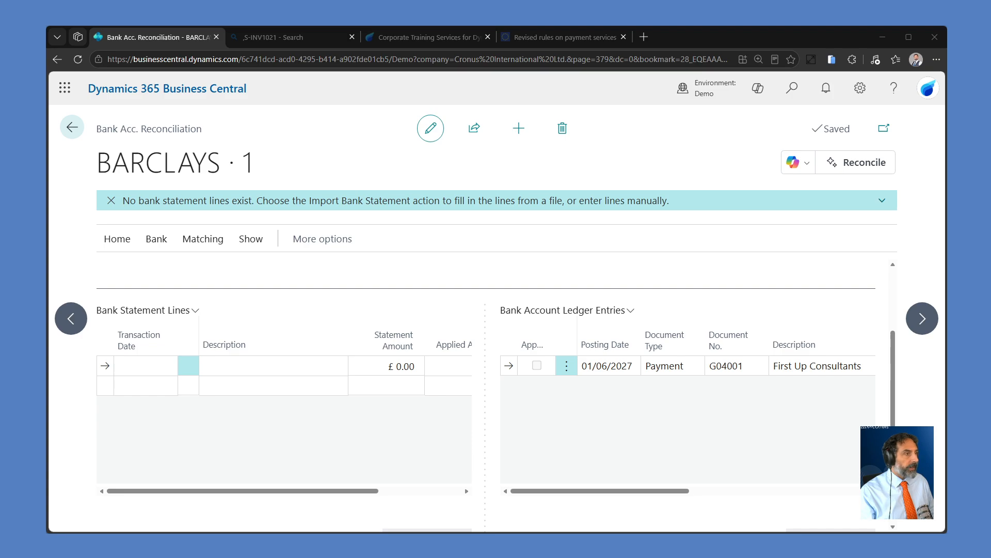
Step: Import the bank statement file into the Barclays reconciliation and accept 01/06/27 as the statement date
click(155, 240)
click(169, 271)
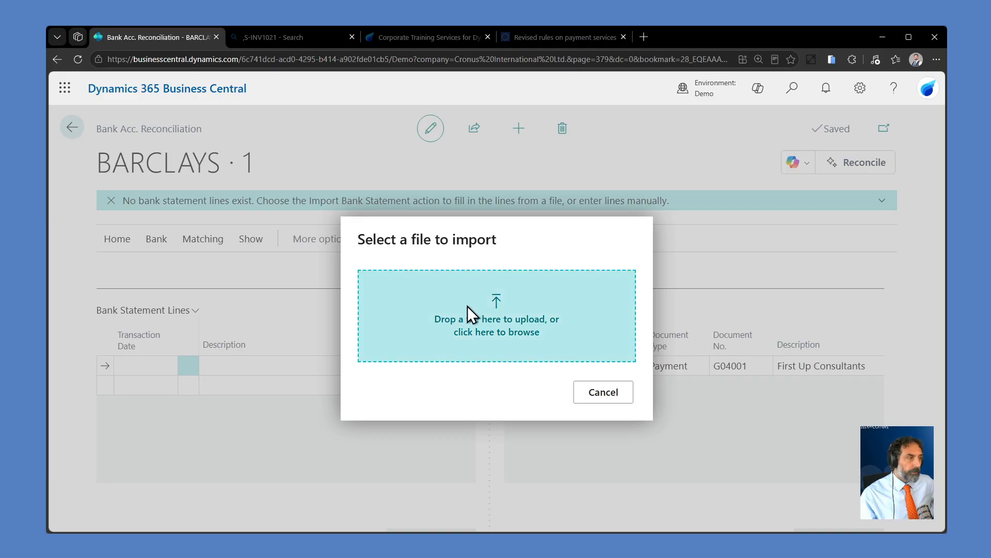
click(489, 323)
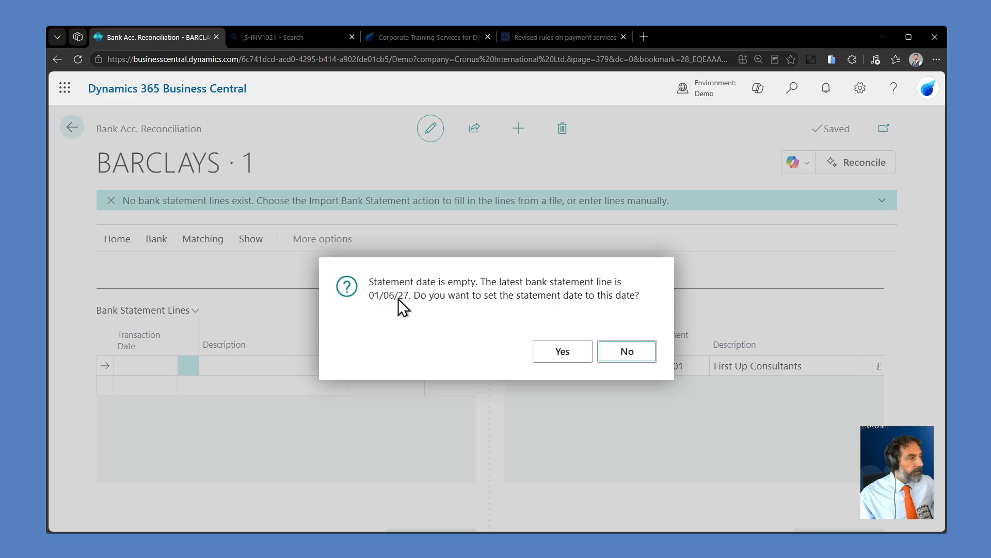
click(568, 355)
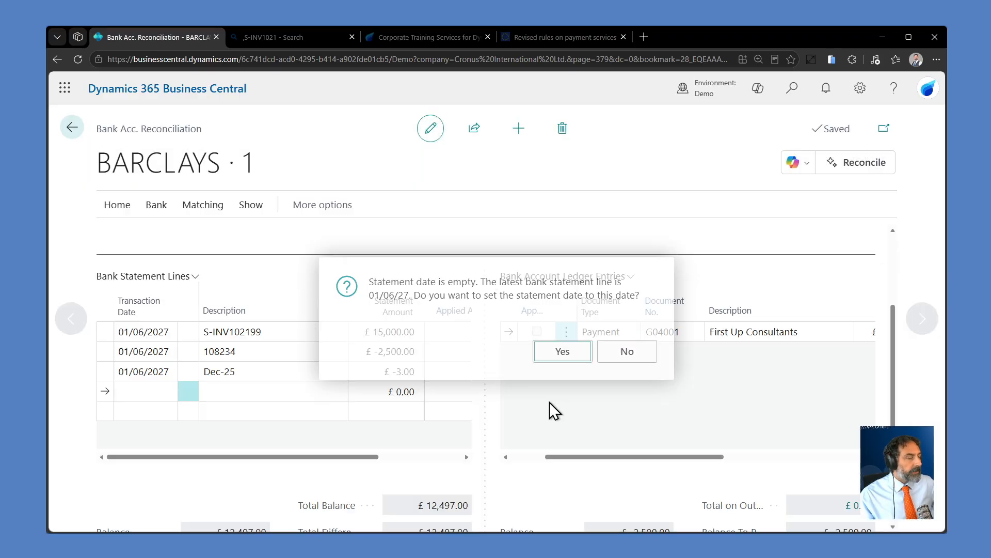
click(103, 373)
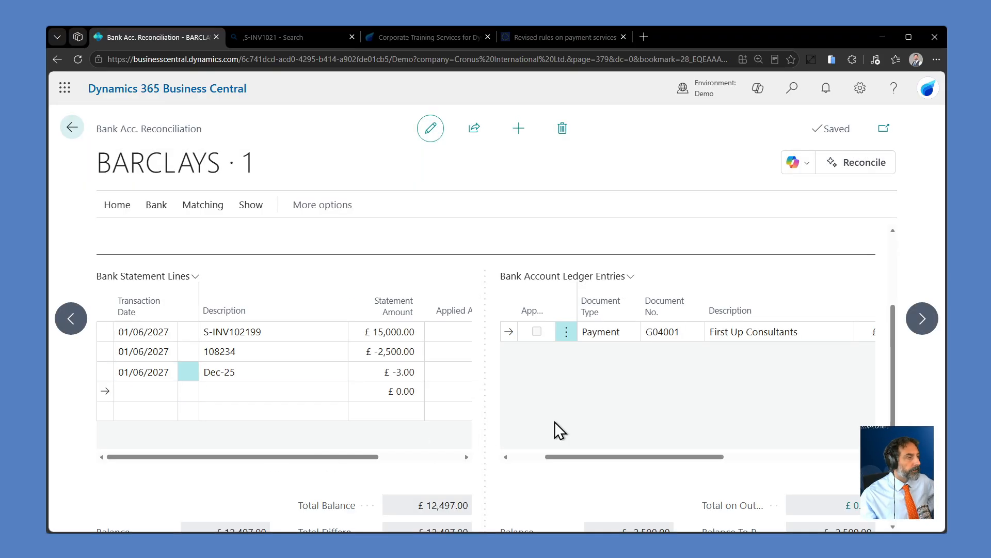
Step: Check the statement date and the last-statement and ending balance fields in the reconciliation header
scroll(594, 454, up, 3)
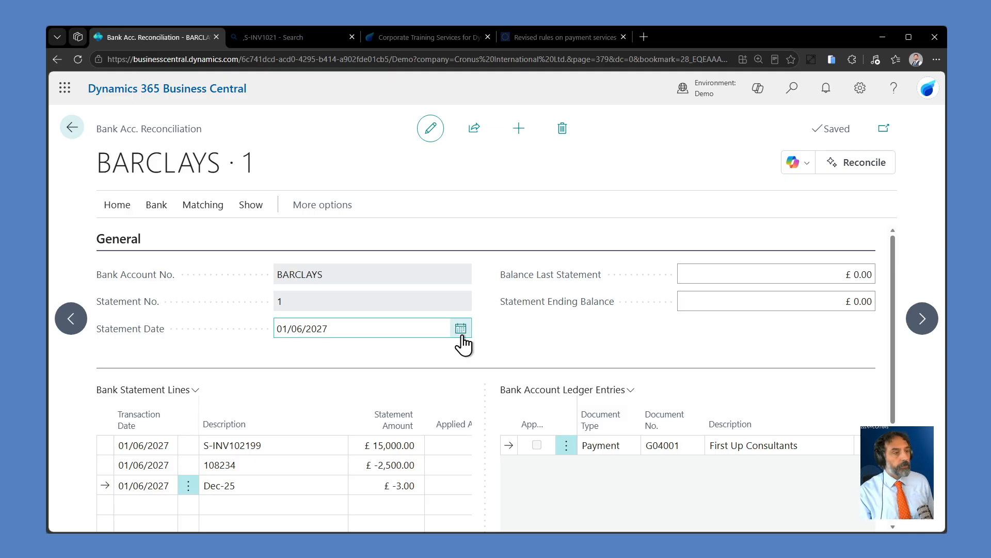
click(811, 274)
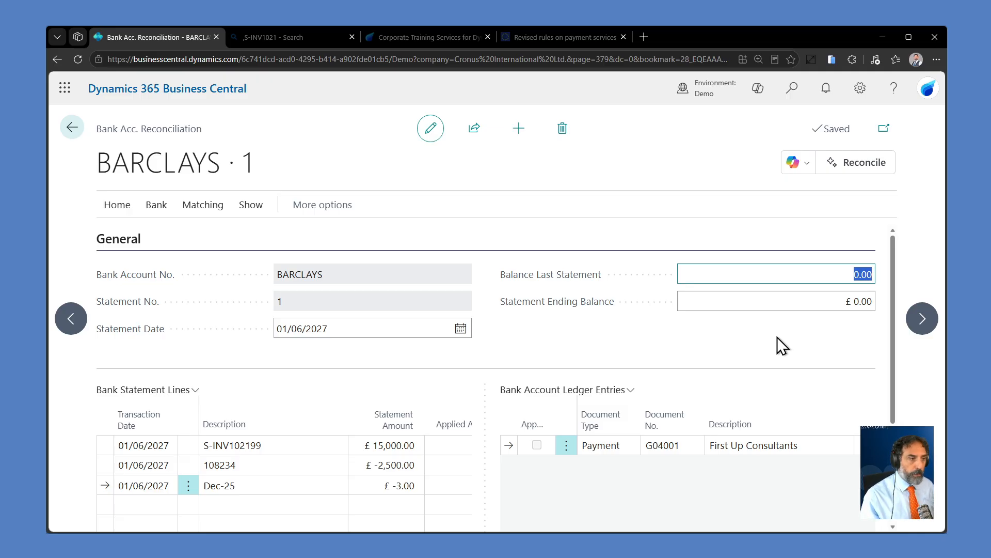
scroll(726, 408, down, 1)
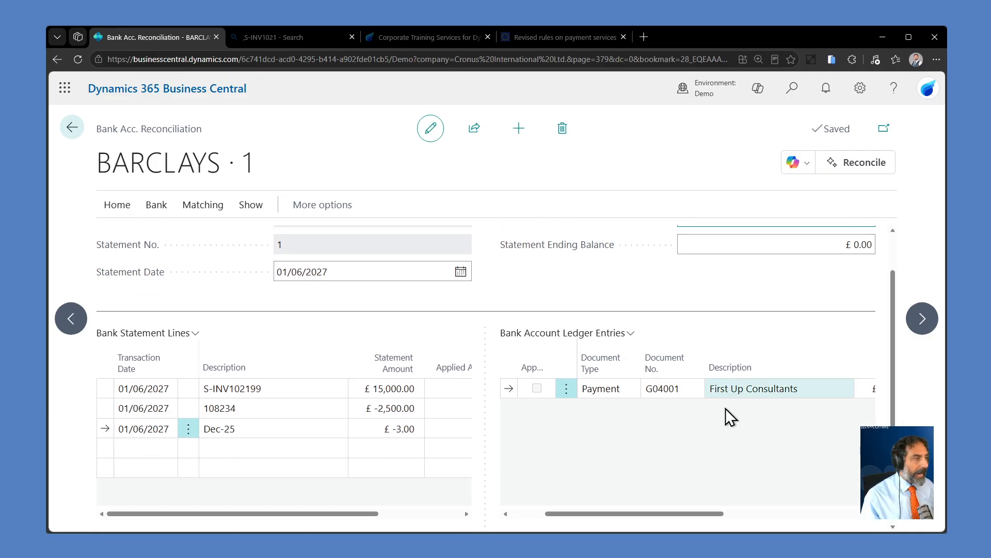
Step: Go through the imported bank statement lines and compare line 108234 with the First Up Consultants payment in the ledger entries
click(109, 389)
click(105, 406)
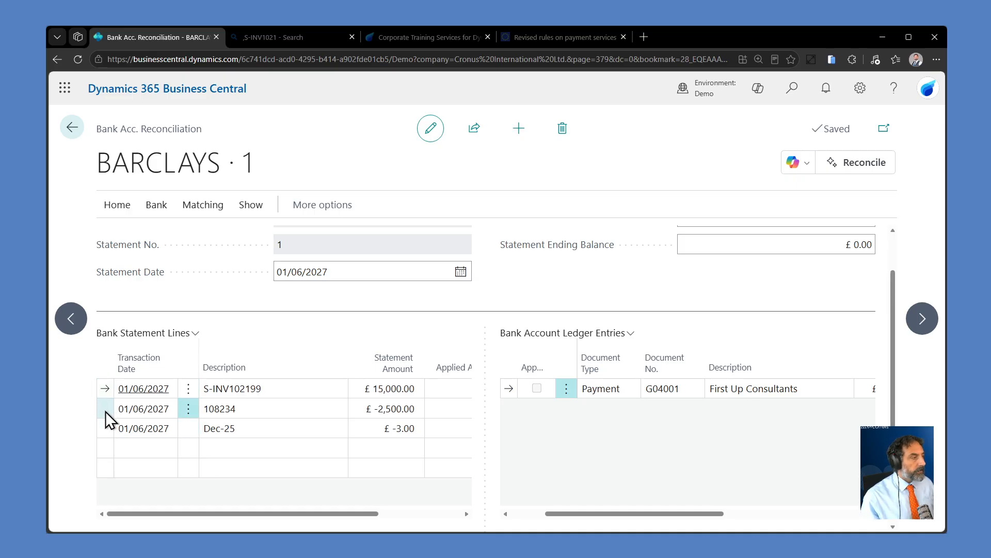
click(105, 425)
click(104, 409)
click(103, 392)
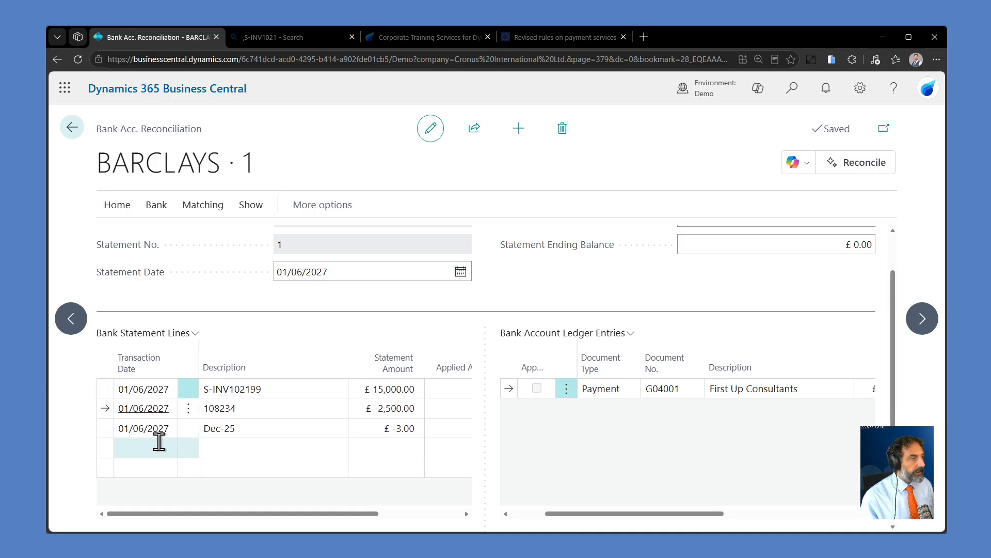
click(112, 408)
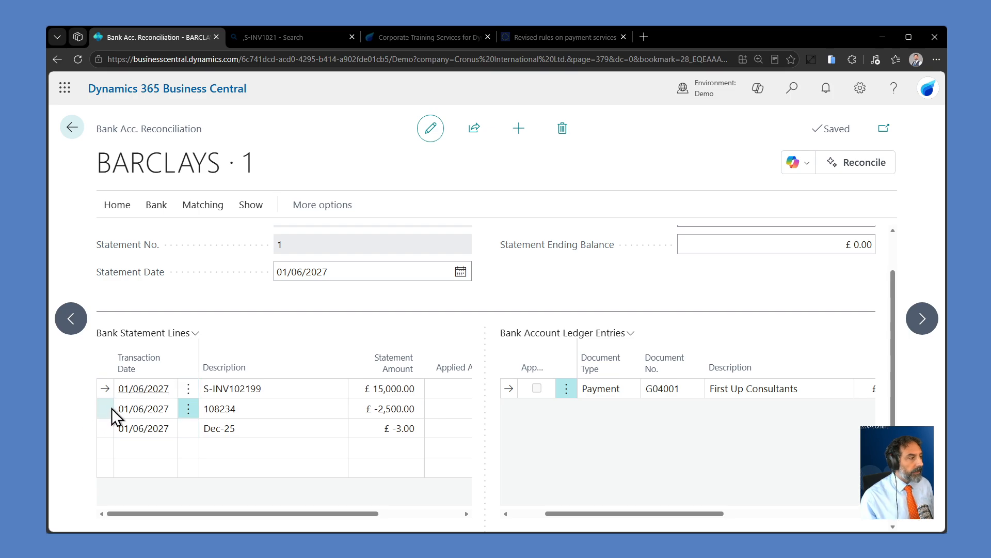
drag(333, 517, 290, 506)
click(246, 408)
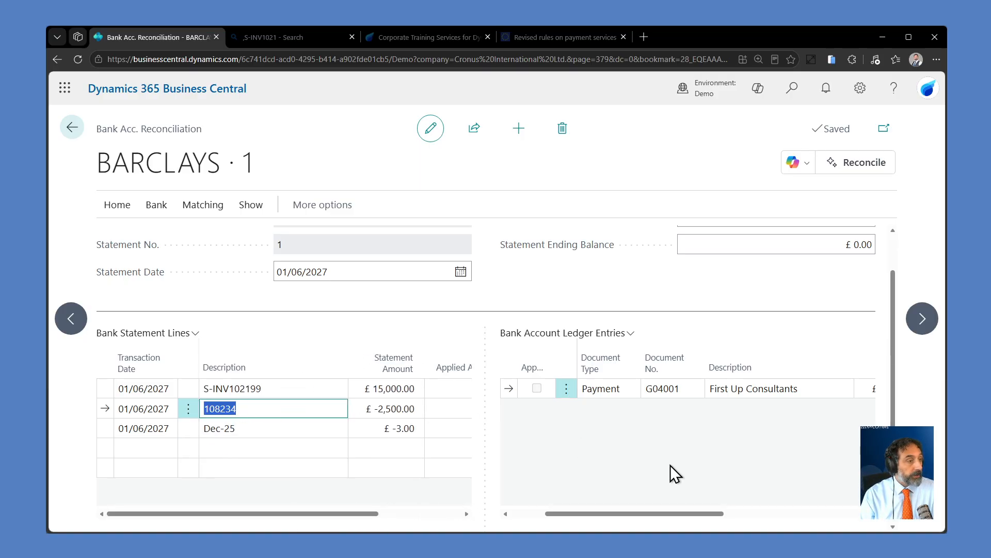
drag(661, 514, 616, 509)
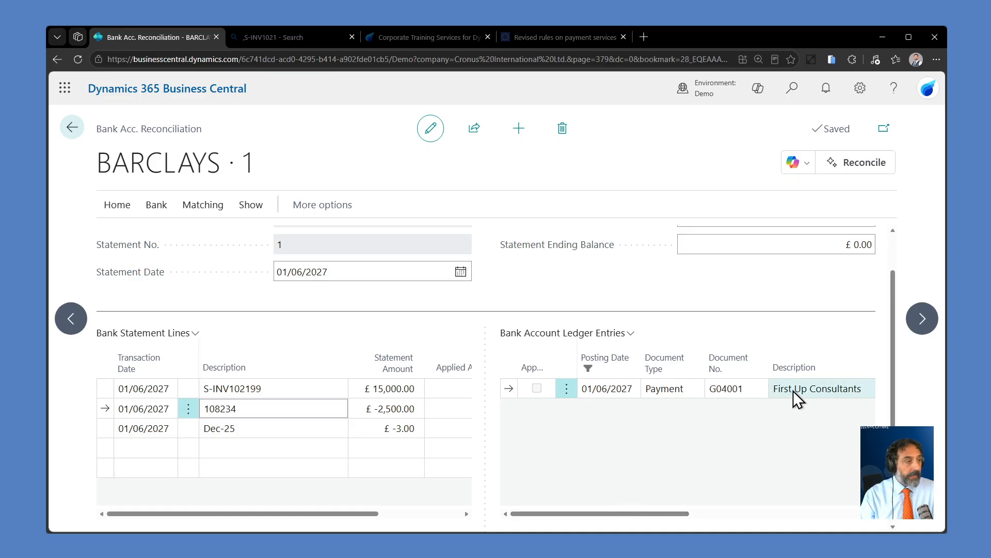
Step: Match the bank entries automatically with a transaction date tolerance of 2 days and close the result message
click(191, 206)
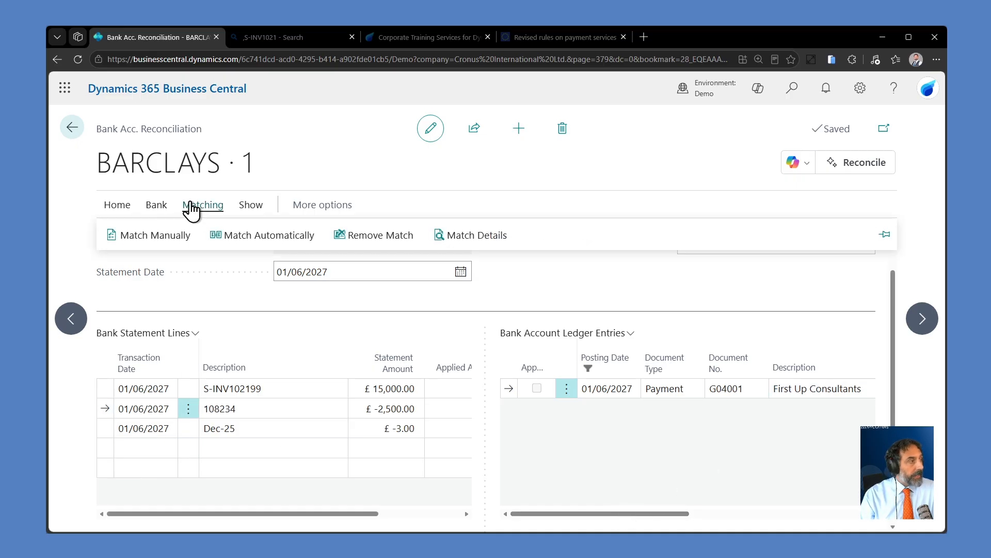
click(234, 236)
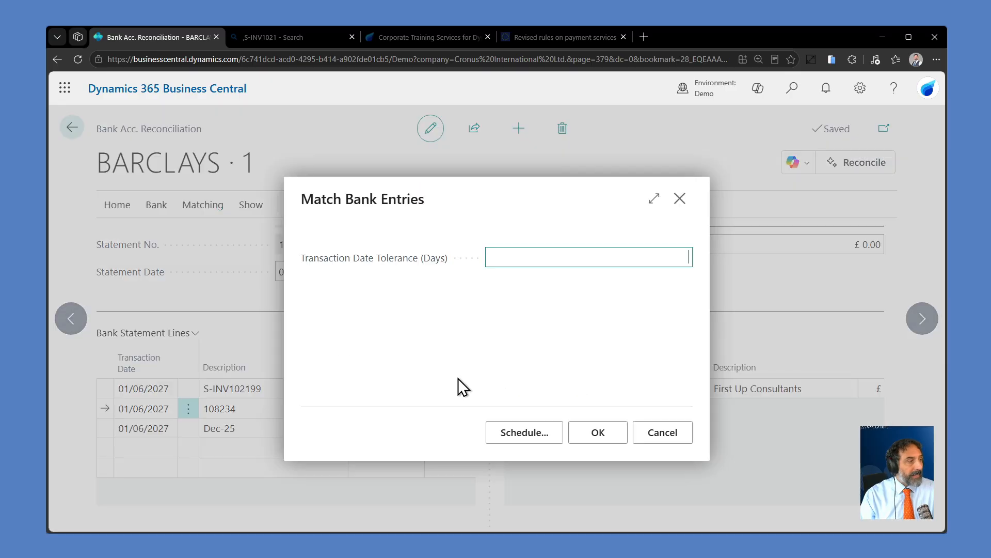
text(2)
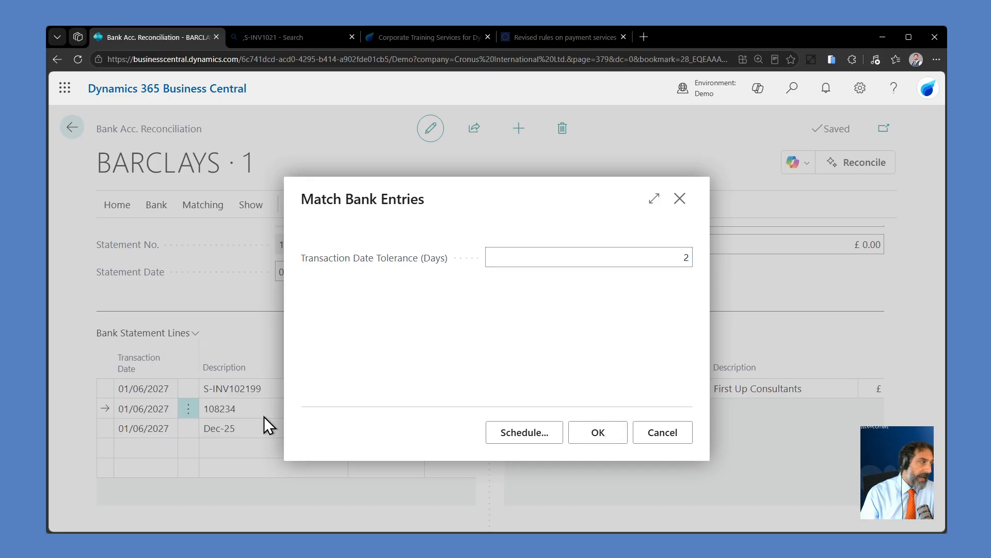
click(610, 443)
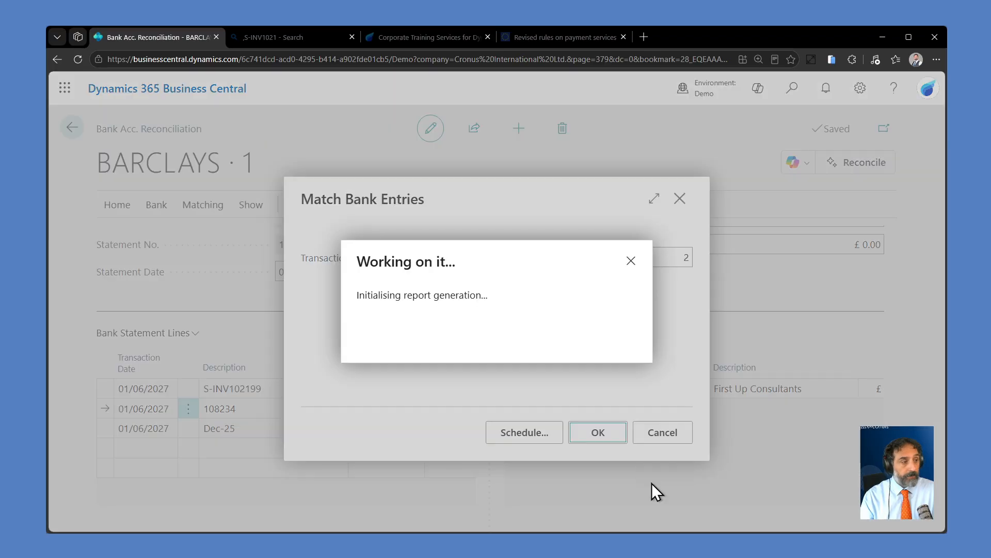
click(619, 353)
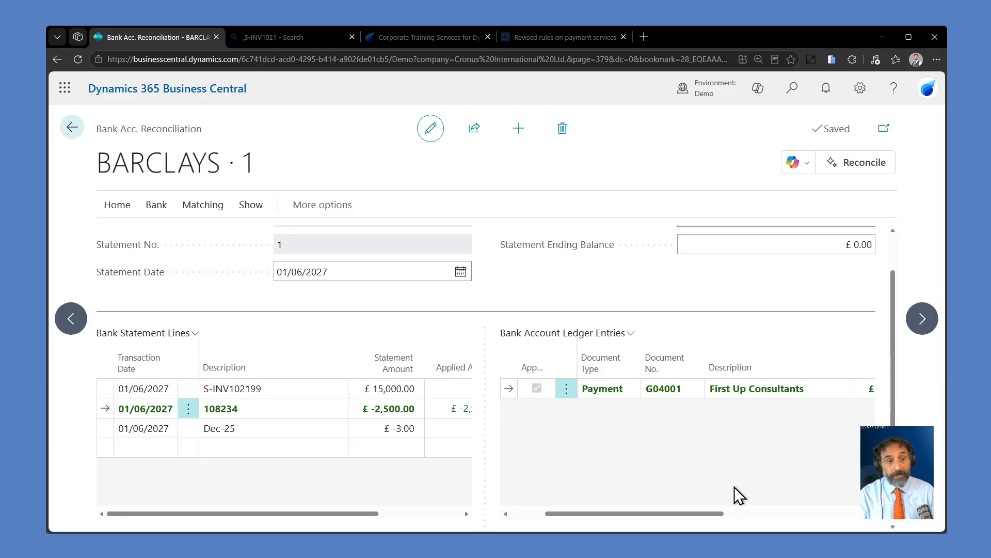
Step: Review statement line 108234 against the First Up Consultants ledger entry it was matched to
click(631, 333)
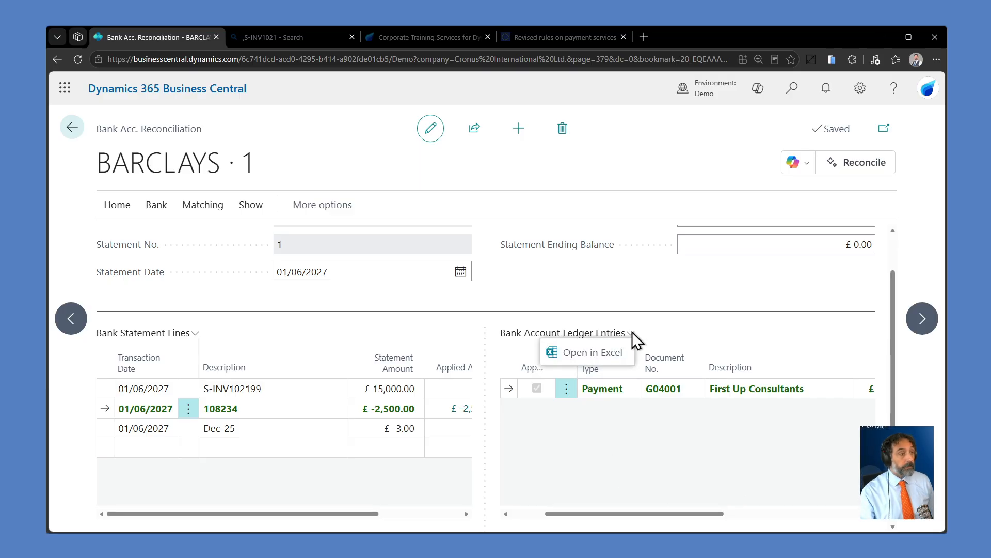
click(786, 507)
drag(715, 514, 546, 518)
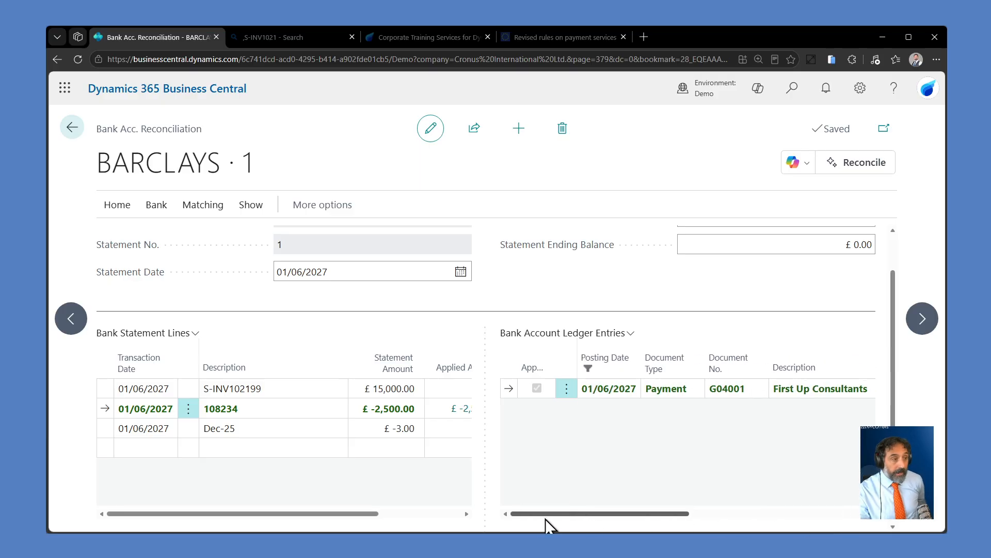
click(248, 408)
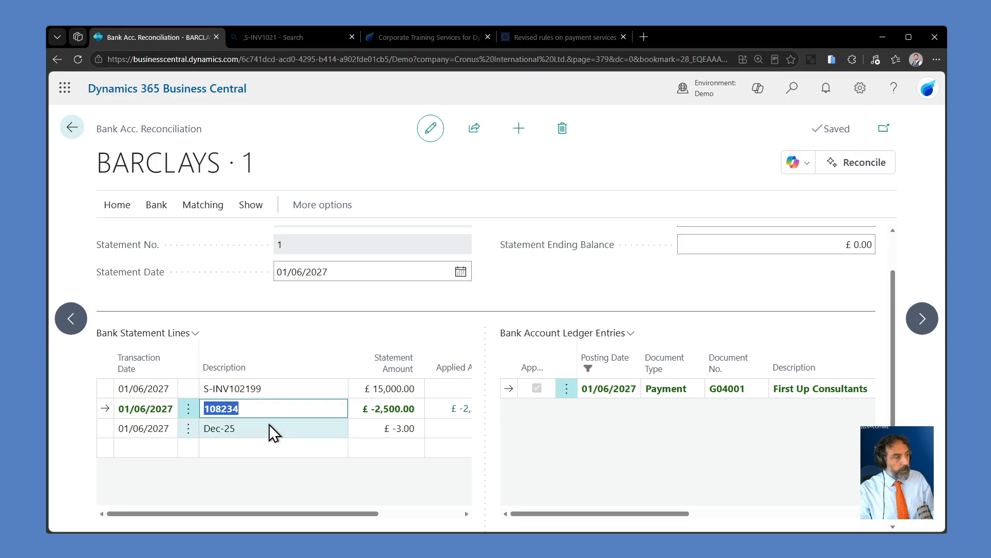
click(263, 407)
double_click(262, 407)
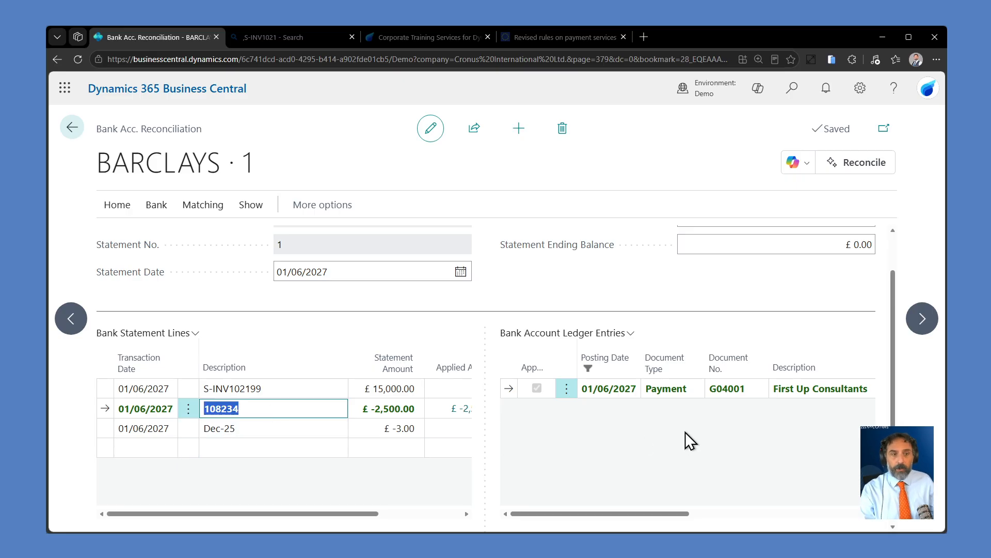
Step: Transfer the unmatched Dec-25 statement line to the general journal using template PAYMENT and batch PMT REG
click(107, 428)
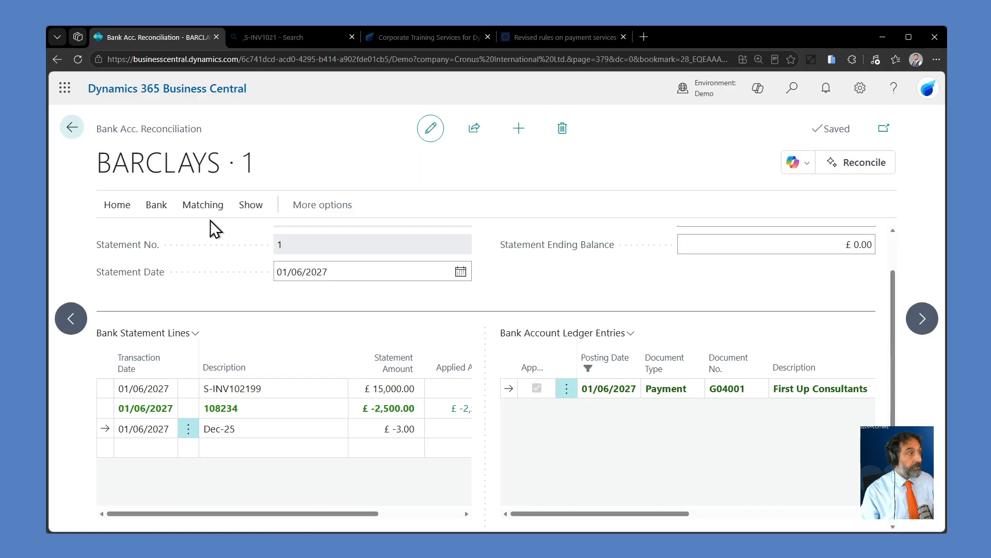
click(156, 207)
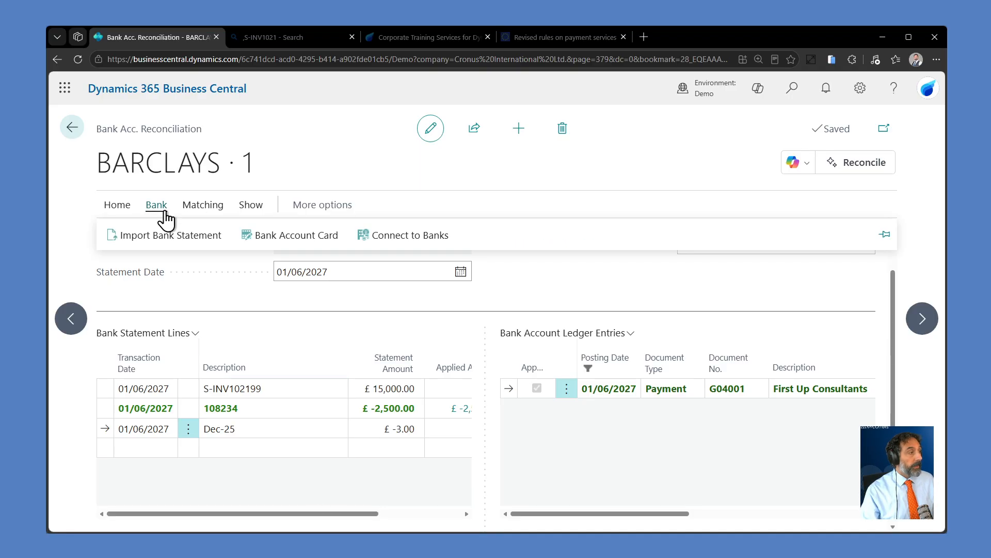
click(111, 209)
click(189, 237)
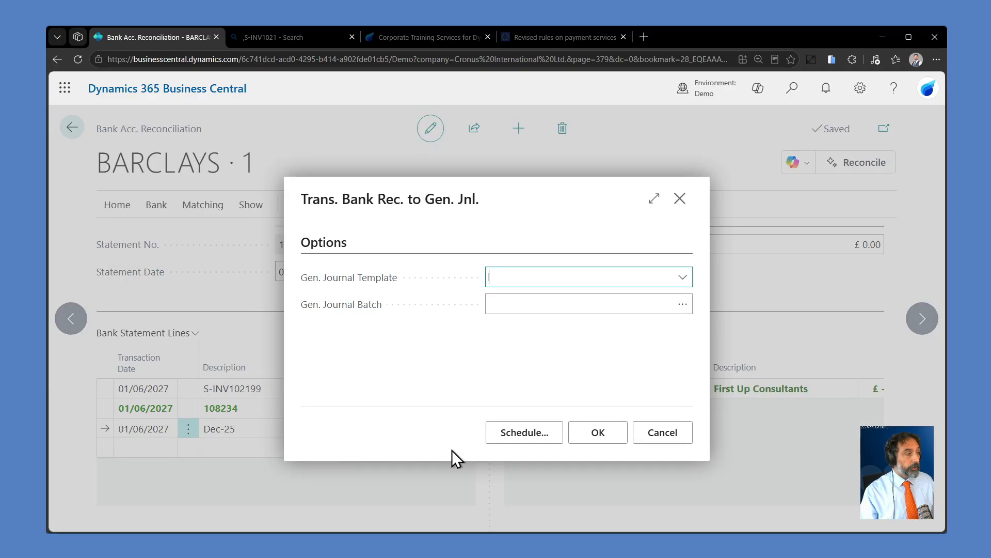
click(683, 279)
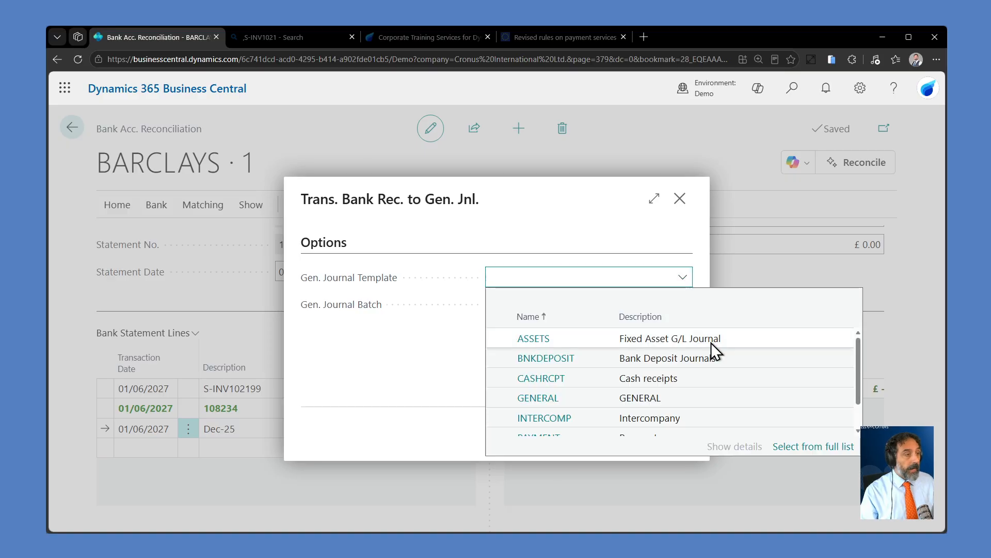
scroll(716, 392, down, 2)
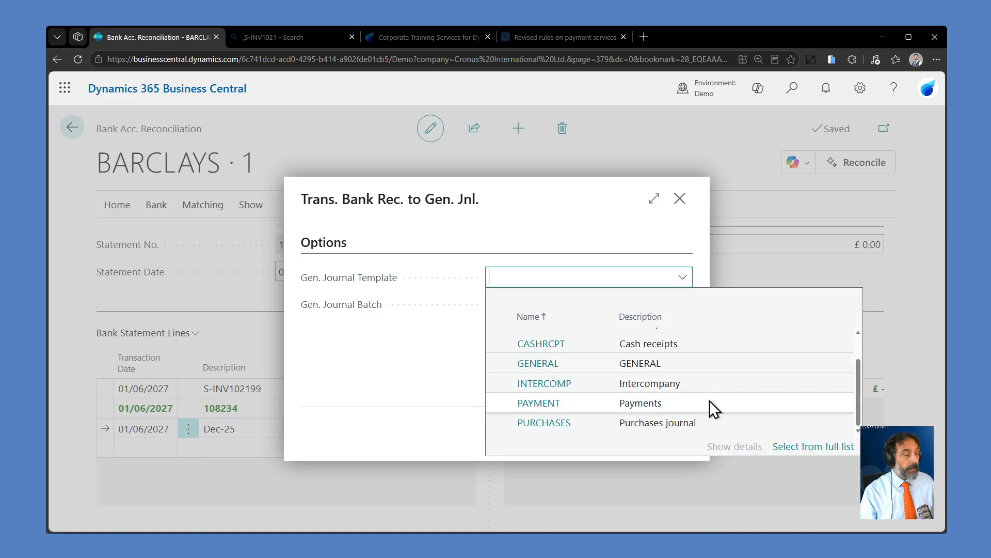
click(710, 402)
click(681, 306)
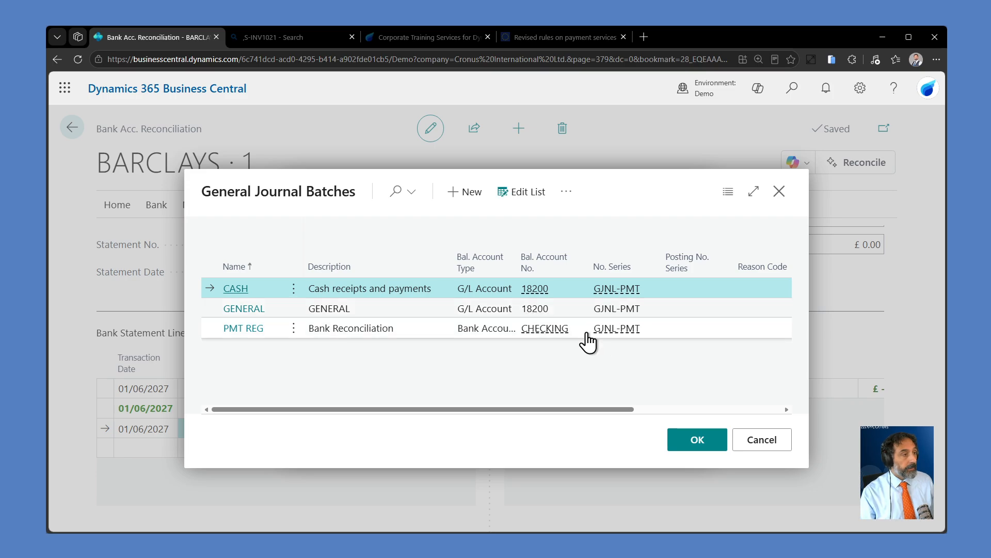
click(411, 330)
click(697, 440)
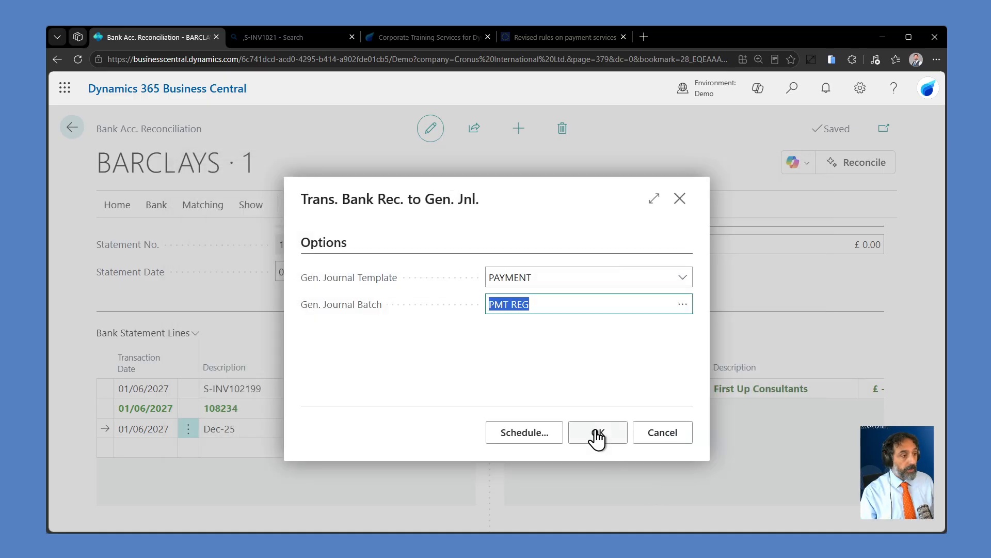
click(597, 435)
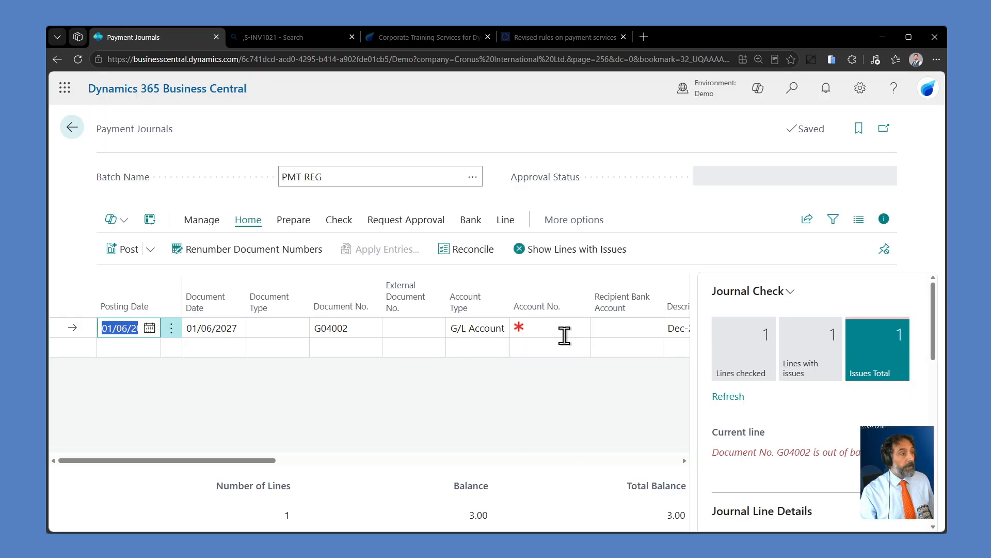
Step: On the transferred journal line, set the account to 67100 Banking fees and the description to Dec-27
click(564, 331)
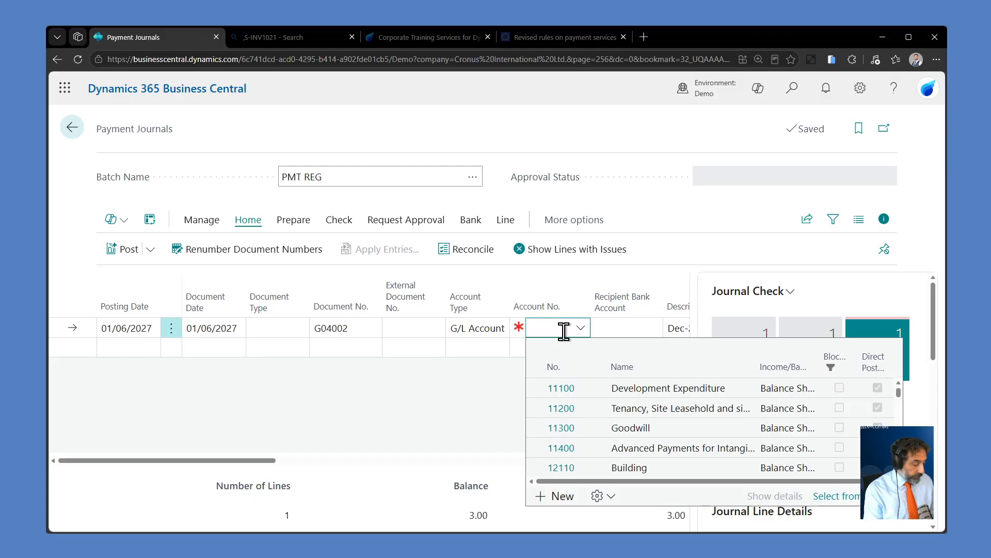
text(banl)
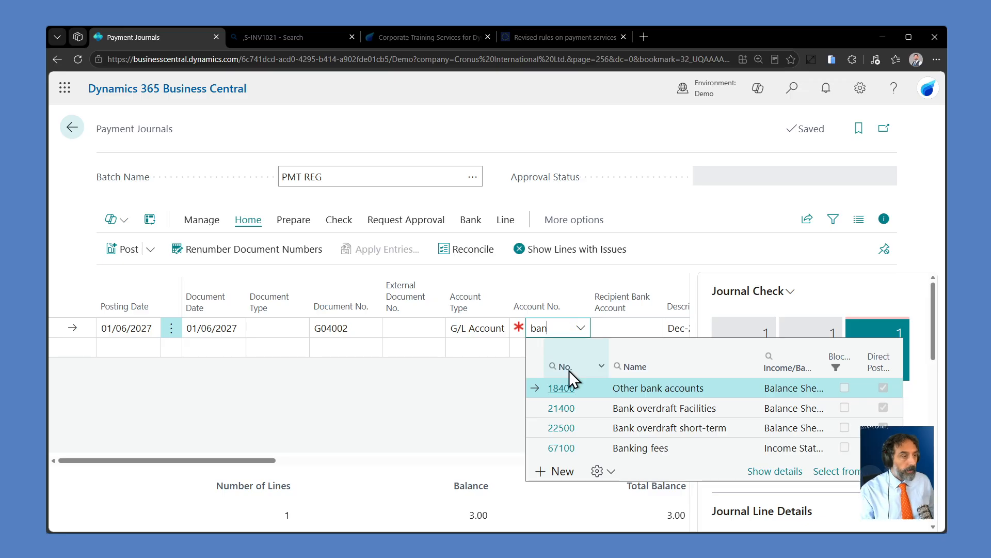
click(671, 449)
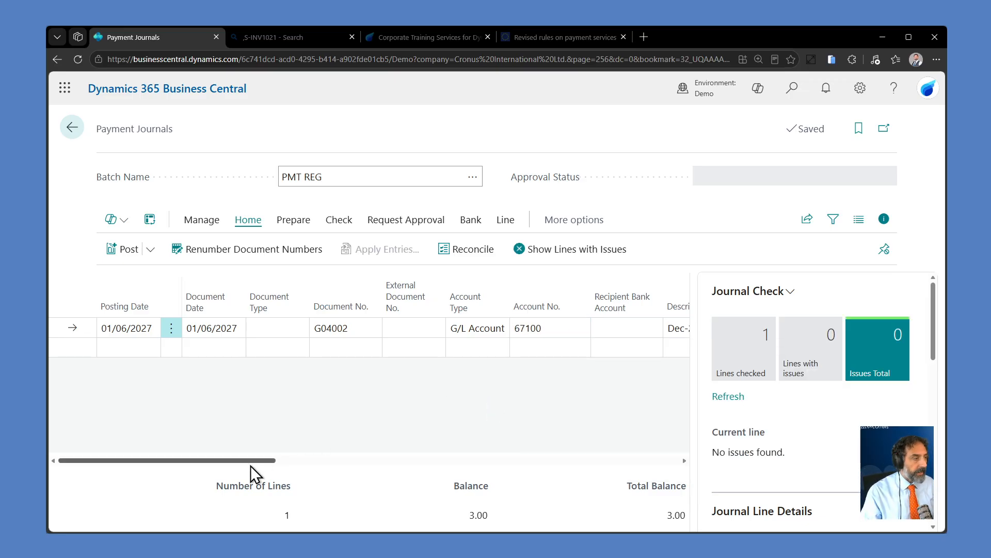
drag(250, 464, 349, 453)
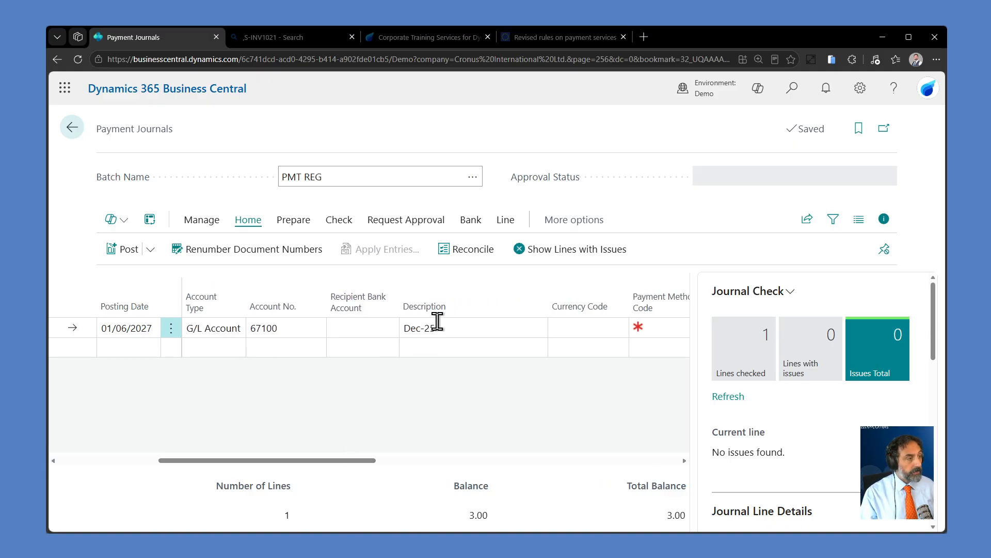
click(452, 328)
click(452, 328)
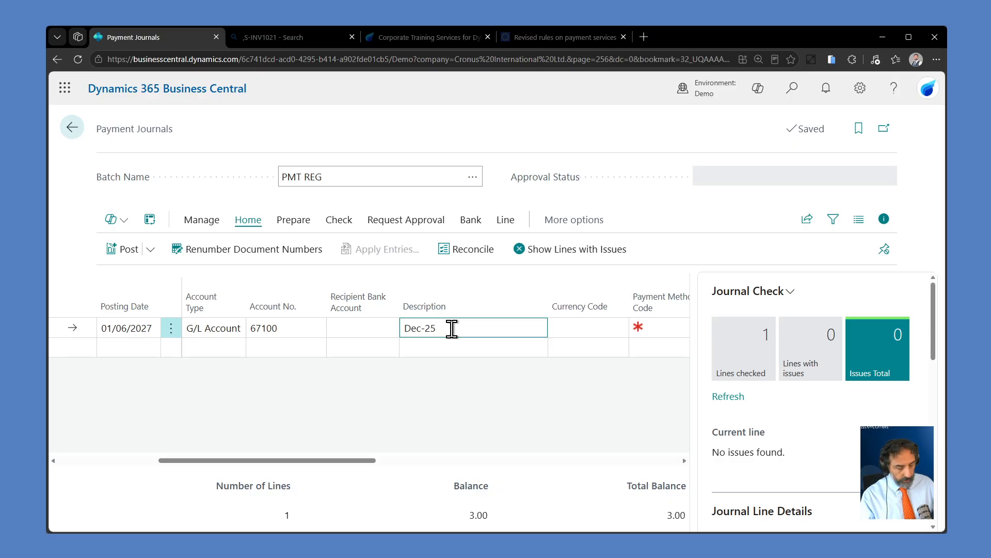
text(7)
click(594, 399)
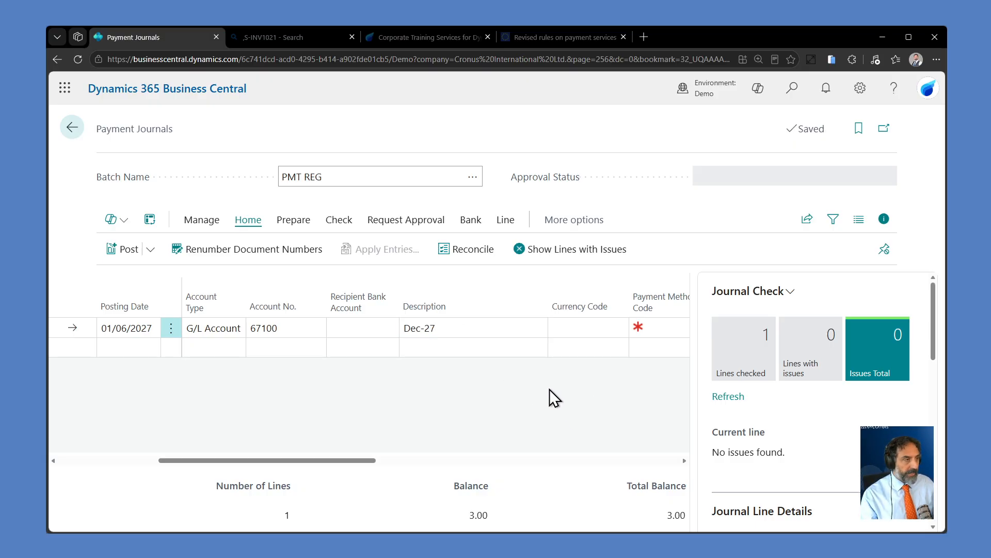
Step: Post the PMT REG payment journal, close the posting message and return to the BARCLAYS bank account reconciliation
click(150, 250)
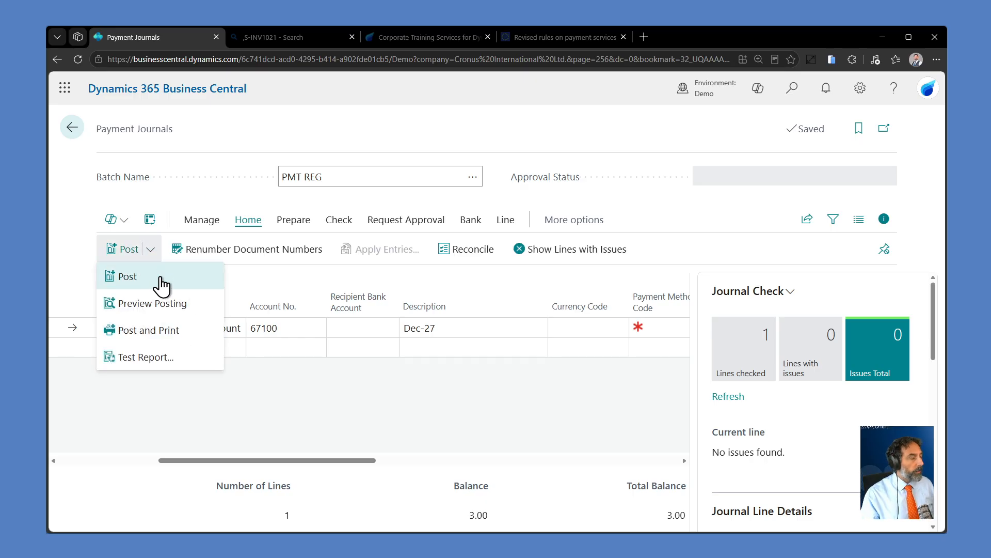
click(160, 277)
click(578, 353)
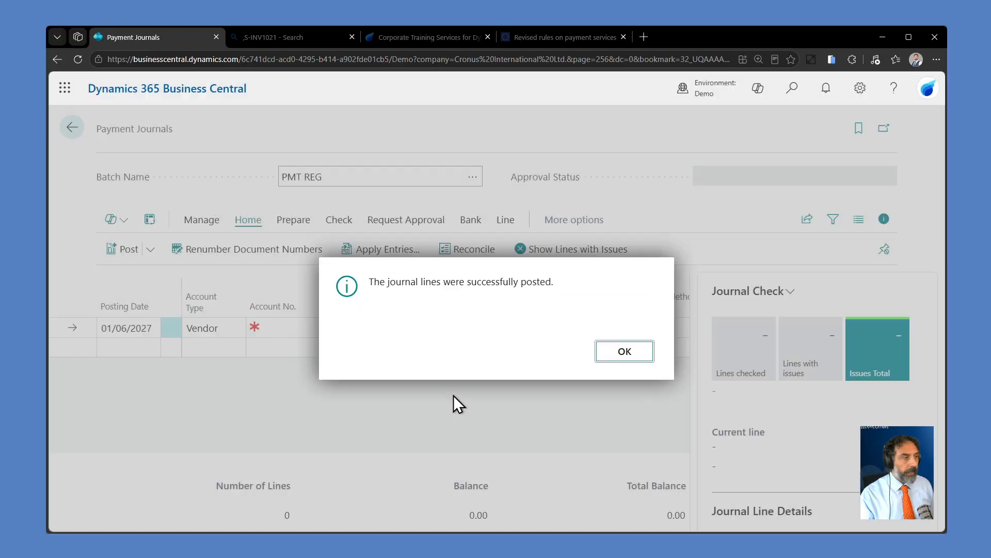
click(610, 351)
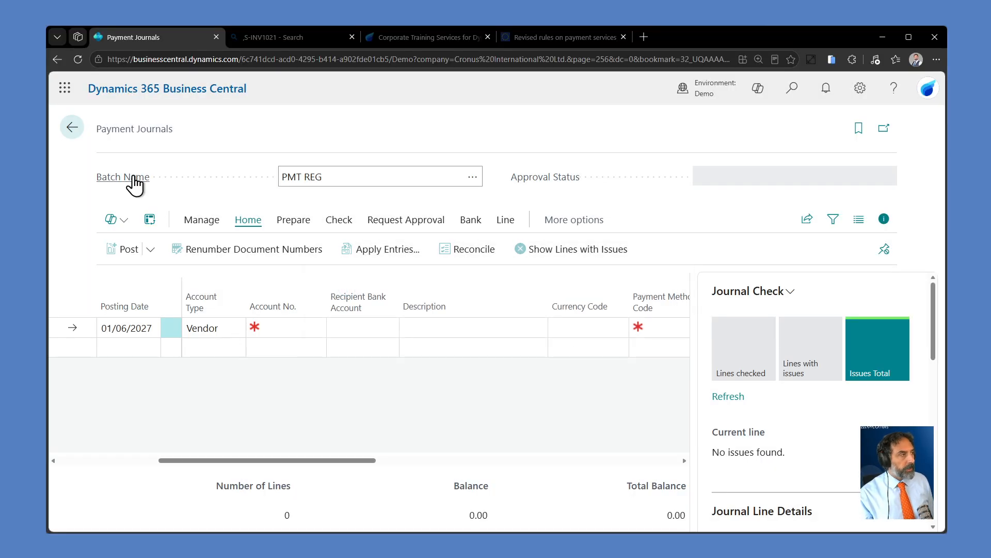
click(71, 129)
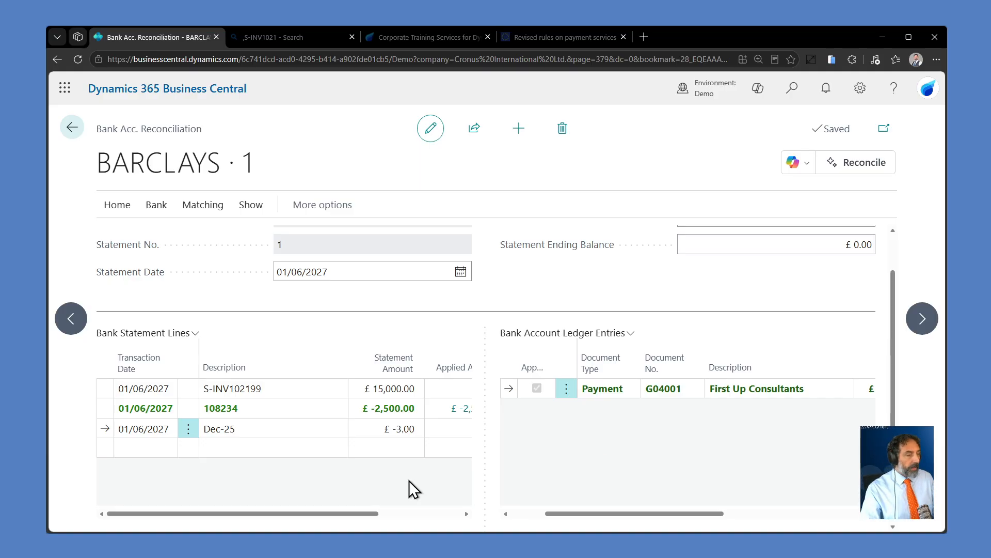
Step: Compare the applied amounts and differences on the statement lines and inspect the ledger entry applied to line 108234
drag(373, 508, 476, 507)
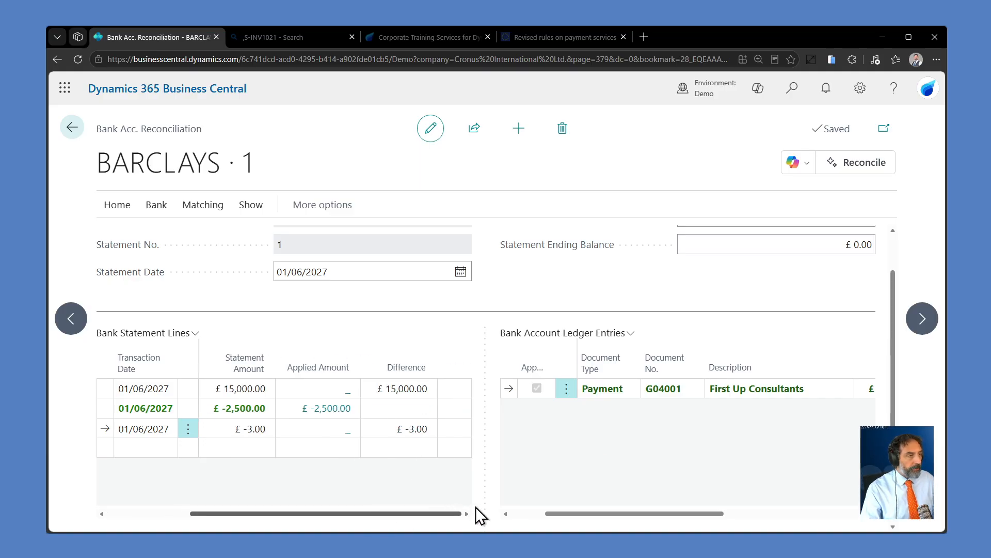
click(335, 412)
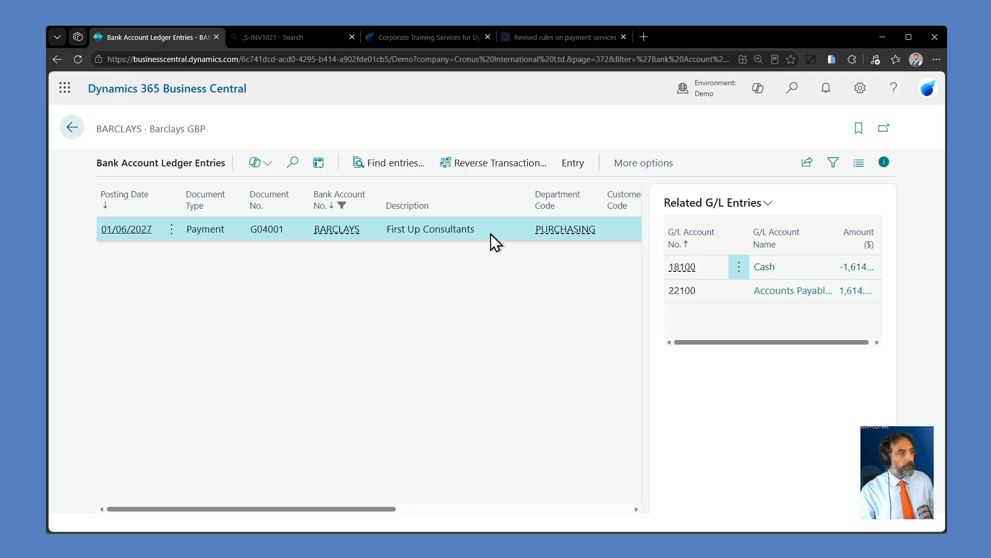
drag(358, 508, 320, 513)
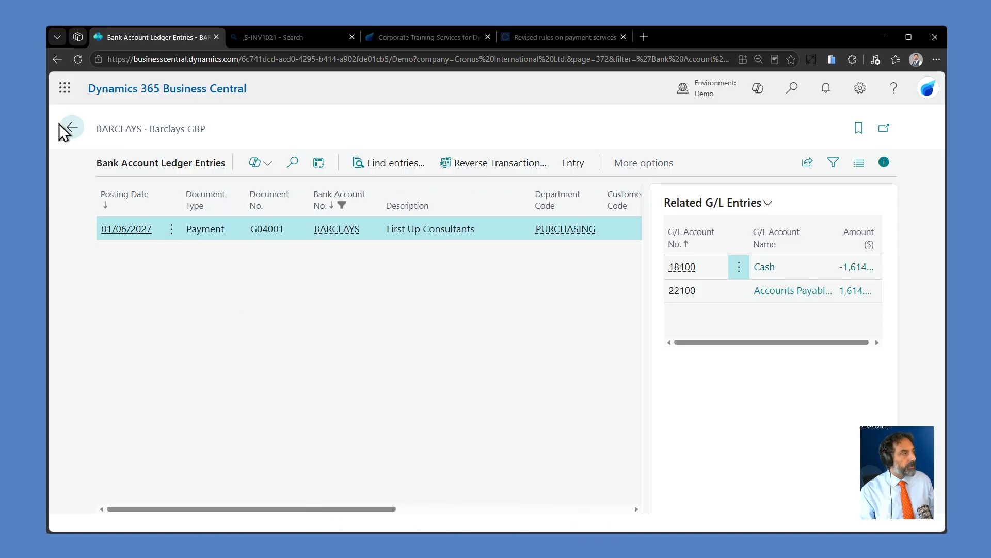
click(75, 133)
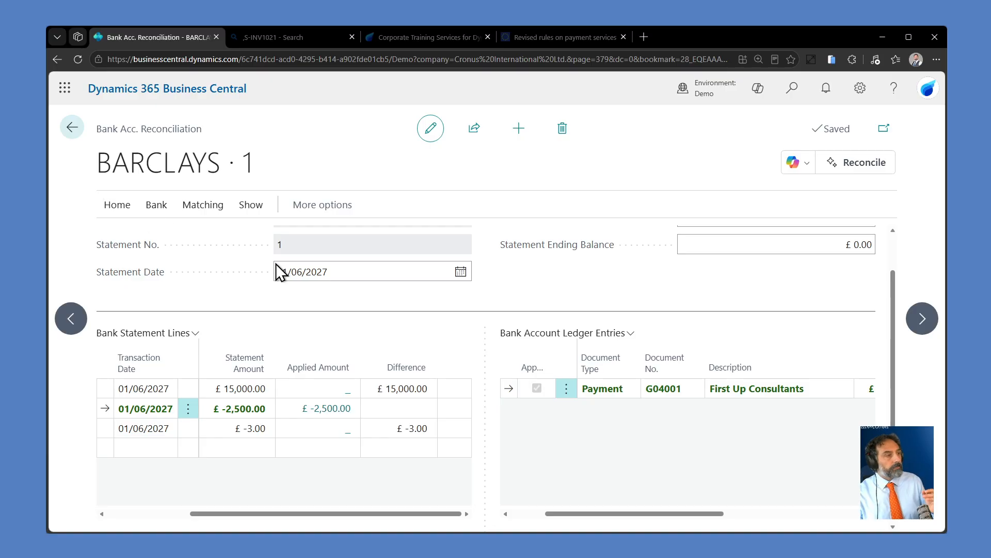
click(103, 428)
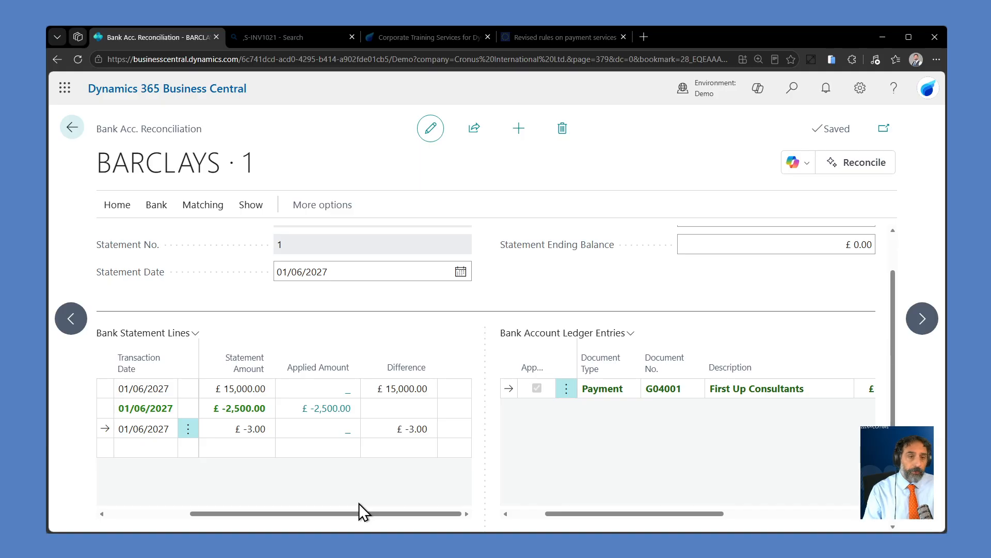
click(105, 388)
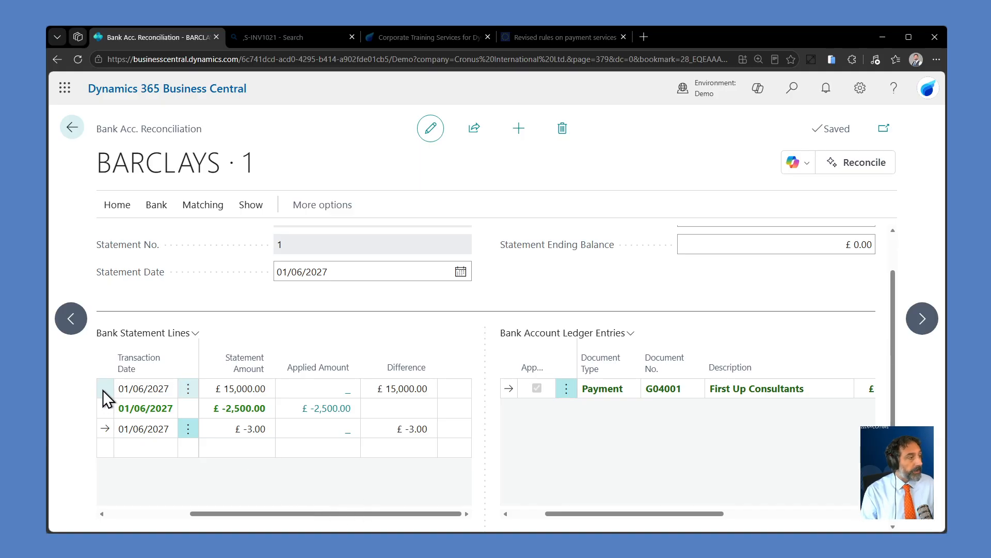
drag(341, 516, 134, 515)
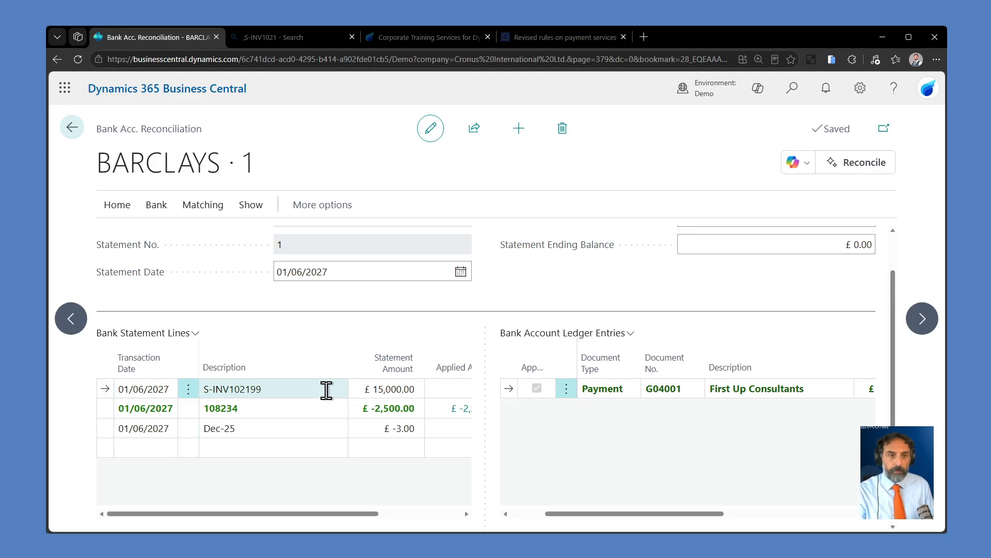
Step: Delete the BARCLAYS bank account reconciliation and return to the home page
click(561, 130)
click(571, 358)
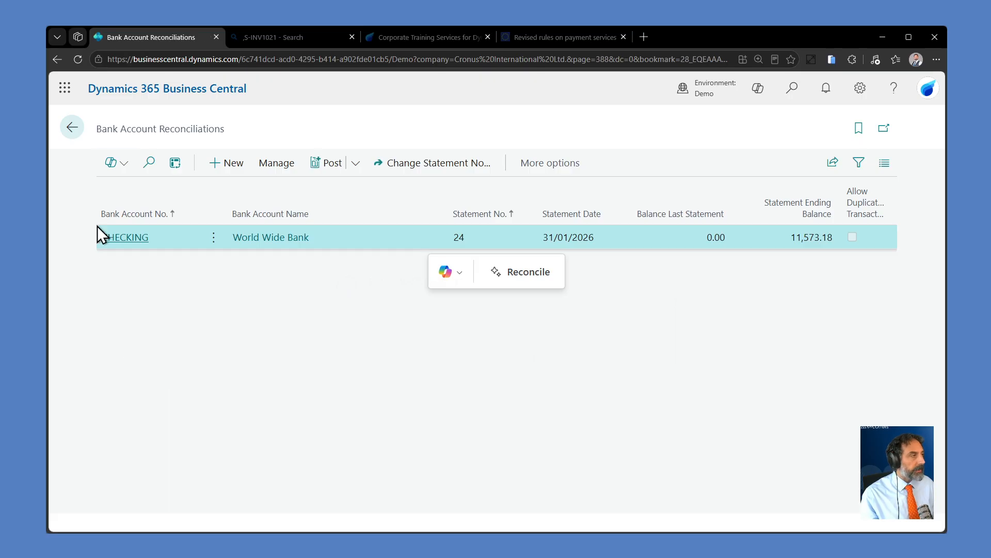
click(73, 130)
click(71, 129)
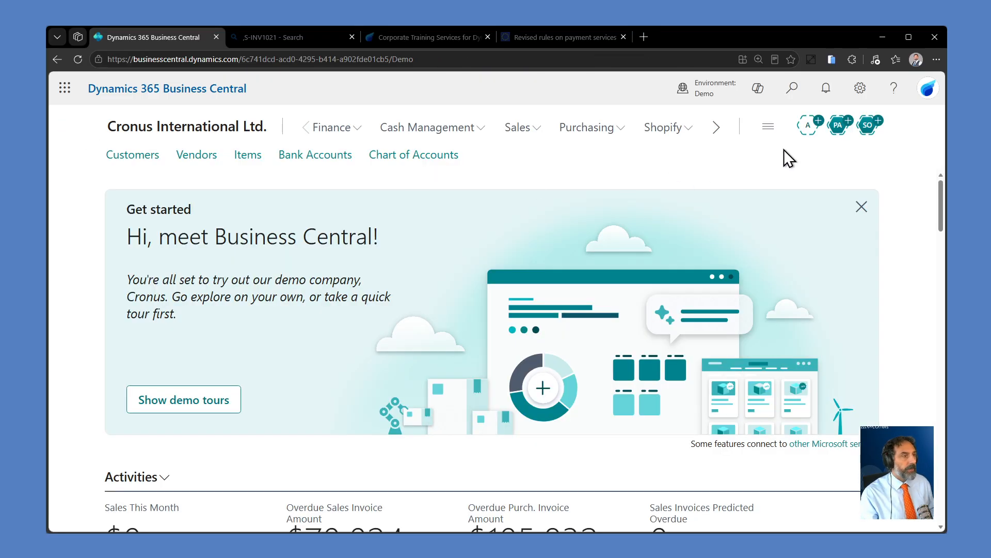
Step: Search for the Payment Reconciliation Journals page with "pay rec jo" and open the BARCLAYS journal PREC001
click(794, 88)
text(ba)
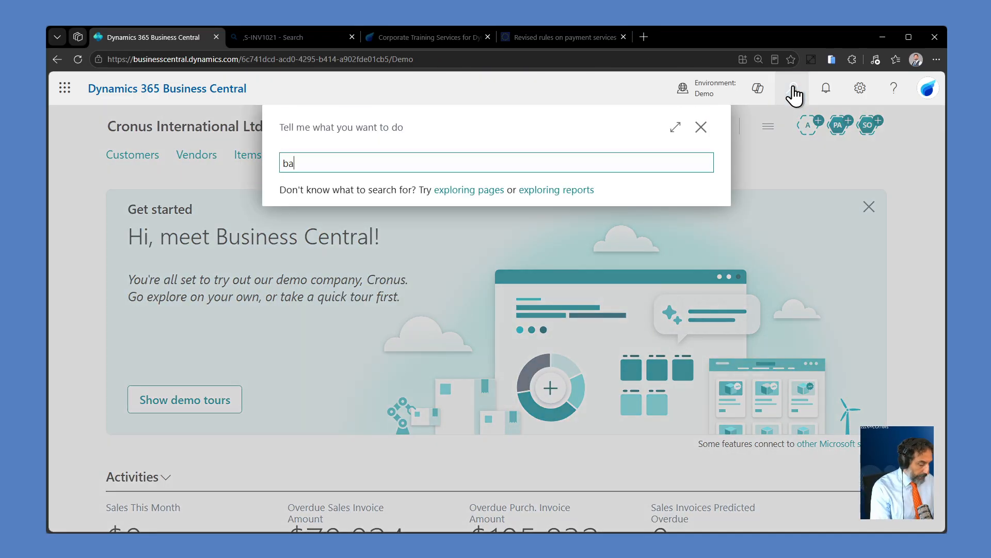
key(BackSpace)
key(BackSpace)
key(BackSpace)
key(BackSpace)
text(pay rec jo)
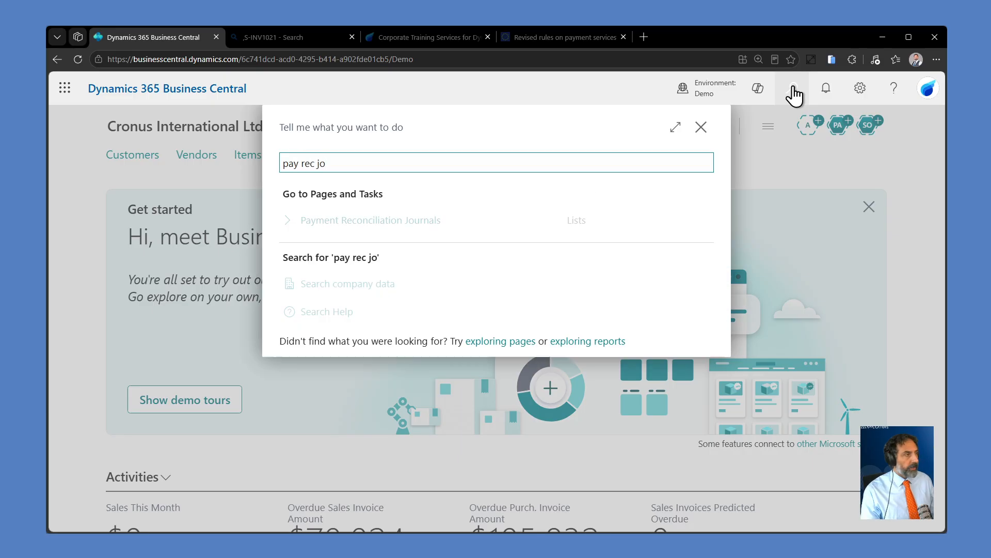
key(Return)
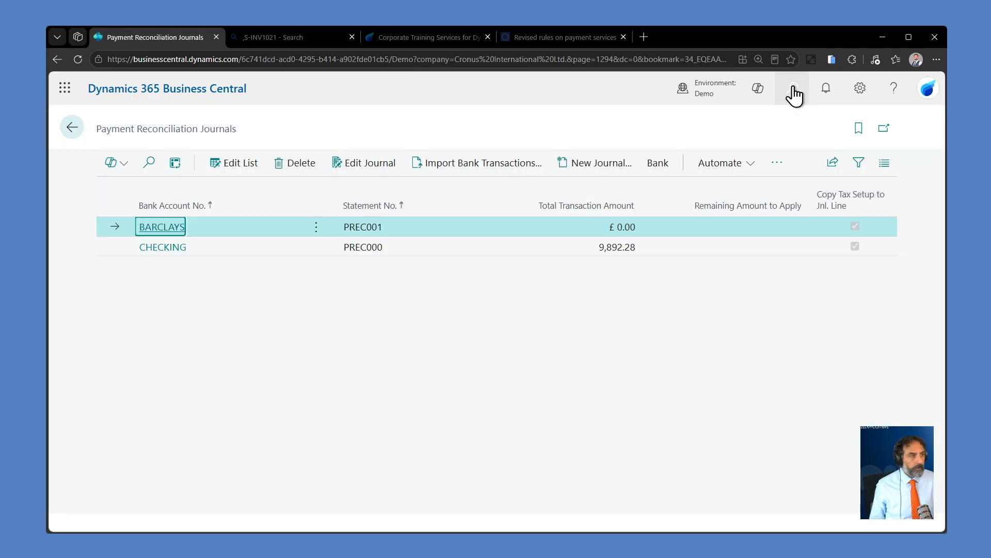
click(179, 227)
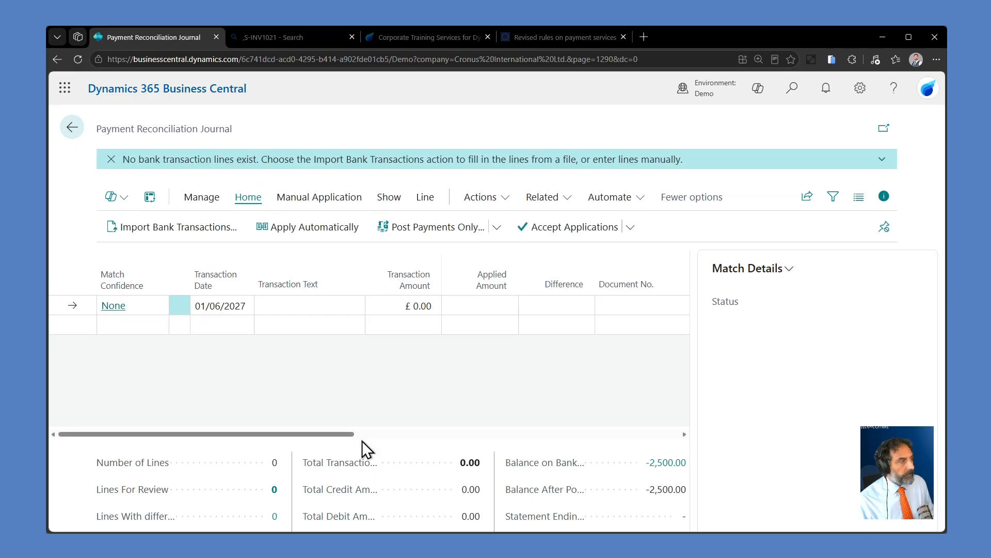
Step: Import the bank transactions file into the BARCLAYS payment reconciliation journal and look over the imported lines
click(211, 233)
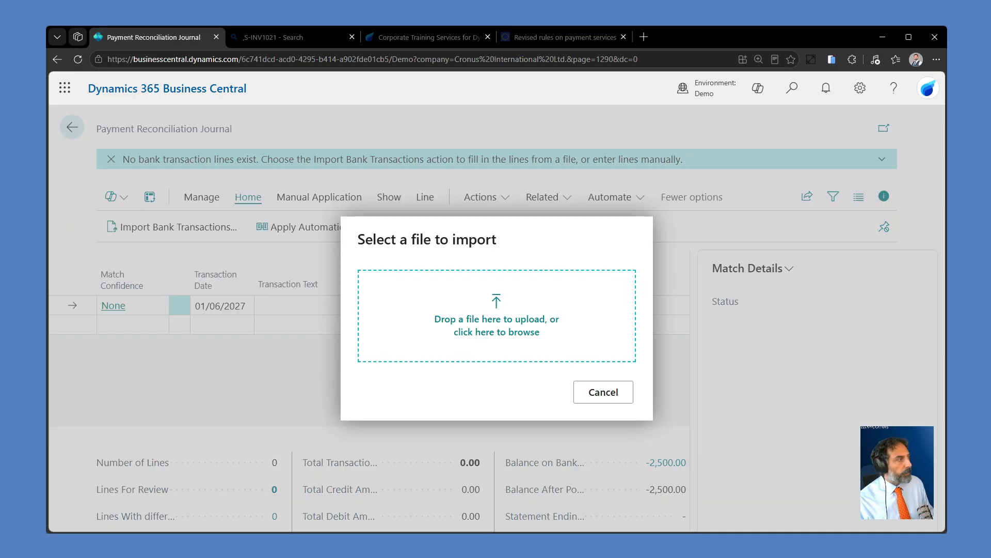
drag(487, 321, 479, 346)
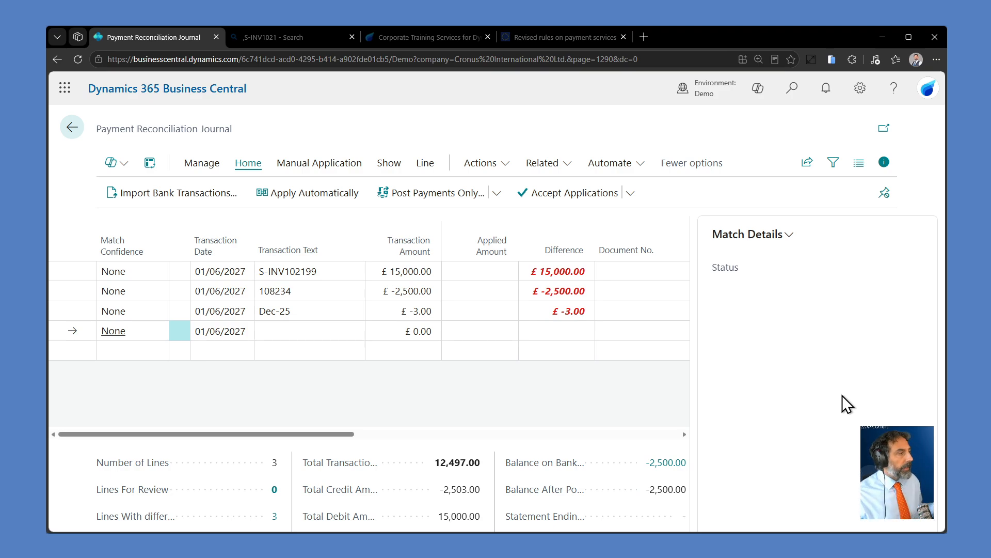
click(78, 317)
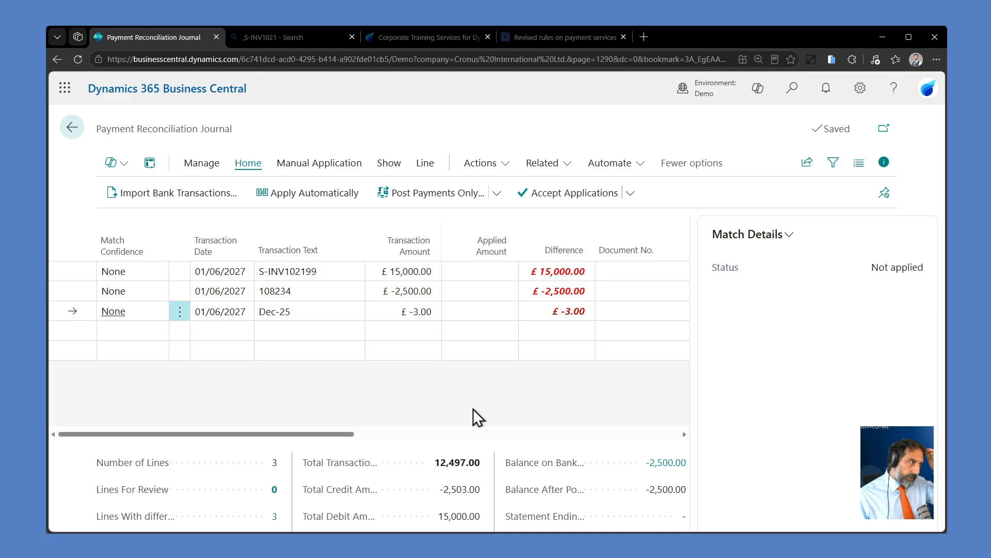
drag(339, 434, 230, 447)
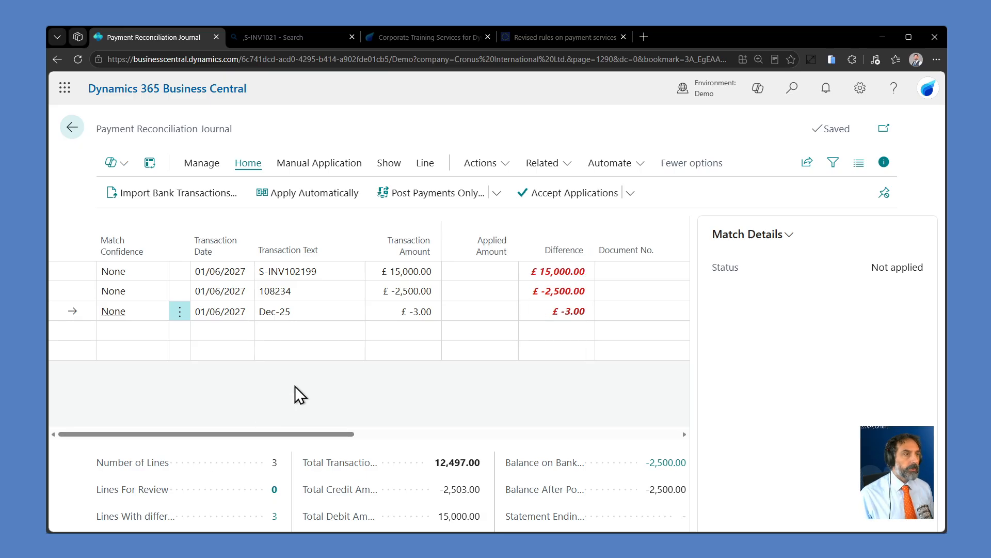
Step: Apply the payment reconciliation journal lines automatically and review the match details of transaction line 108234
click(332, 200)
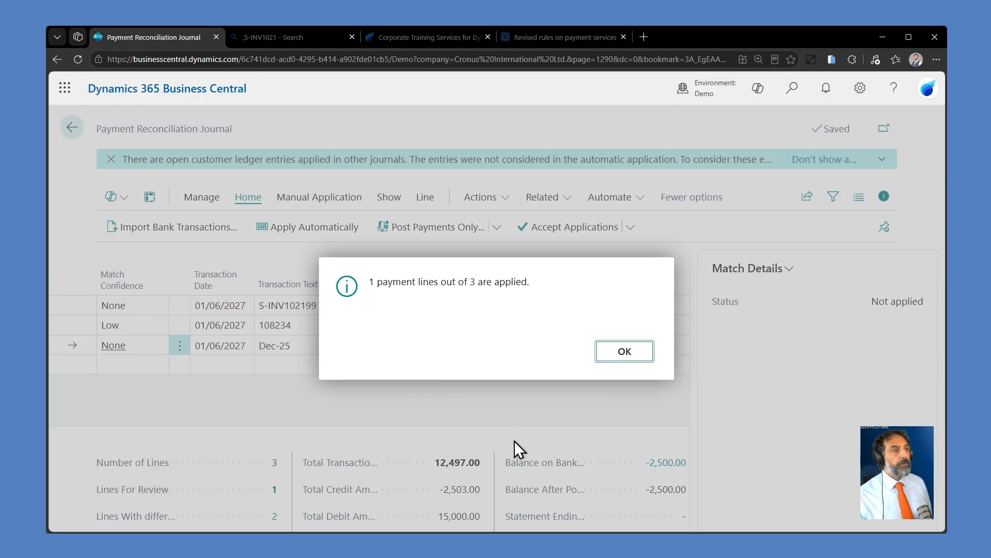
click(619, 354)
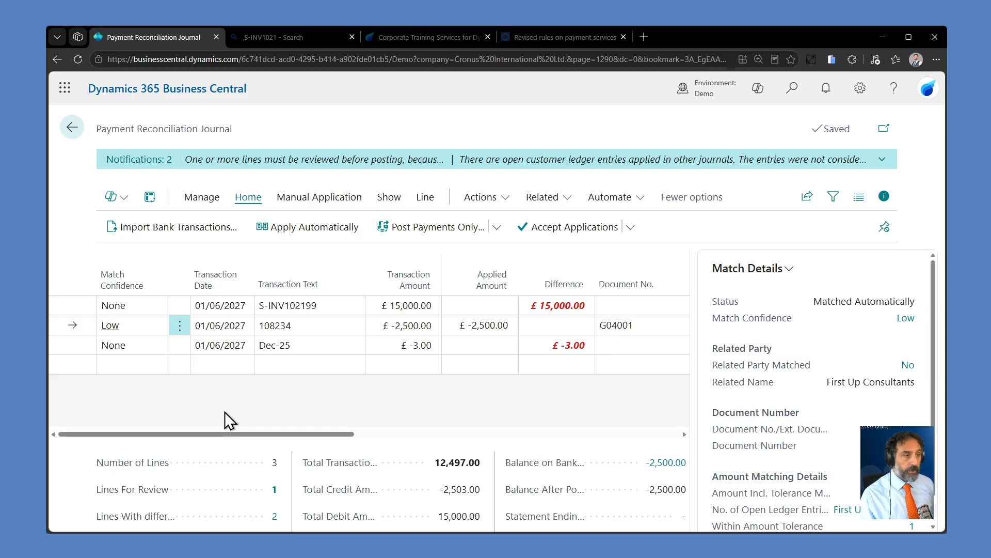
scroll(816, 388, down, 1)
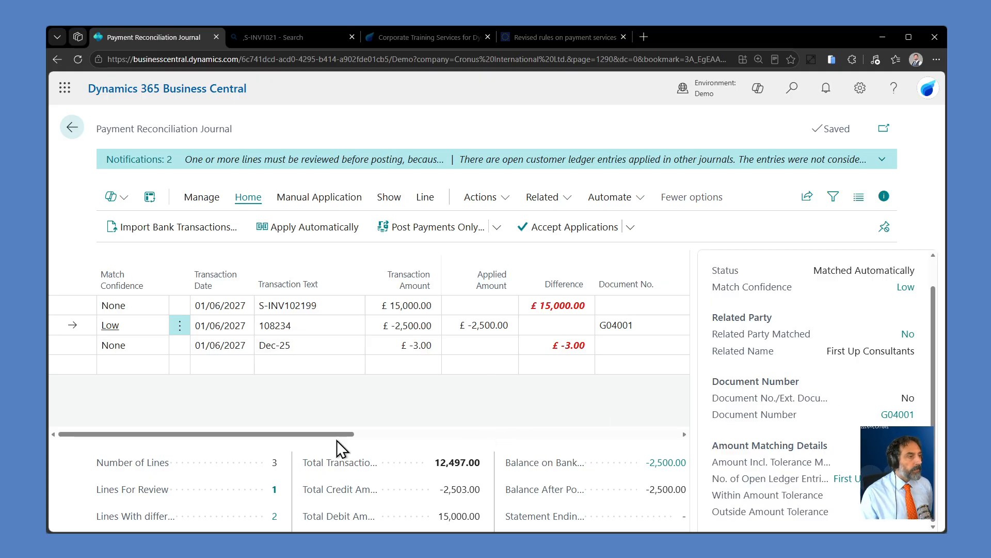
click(85, 305)
drag(333, 435, 299, 445)
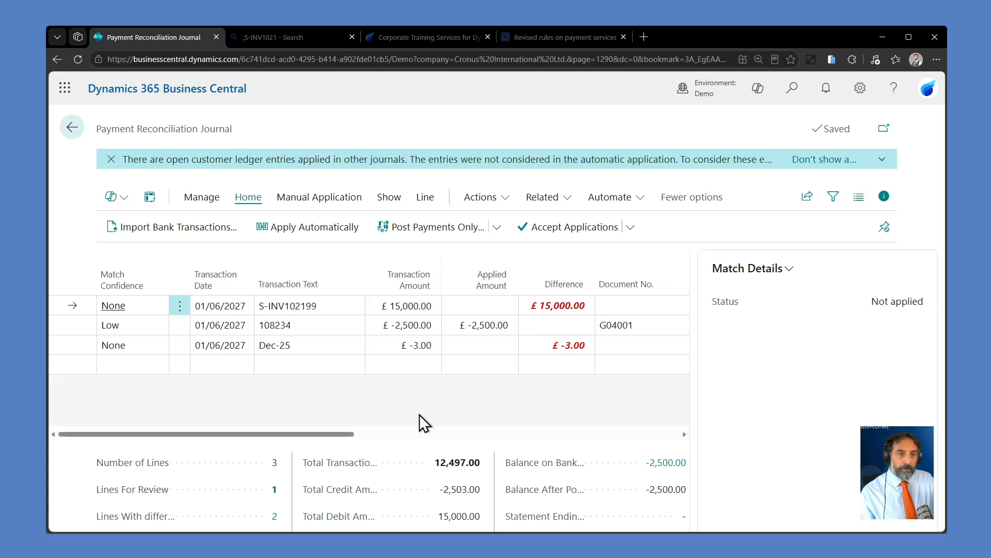
Step: Open the manual payment application for line S-INV102199, examine its open entries and close it
click(316, 305)
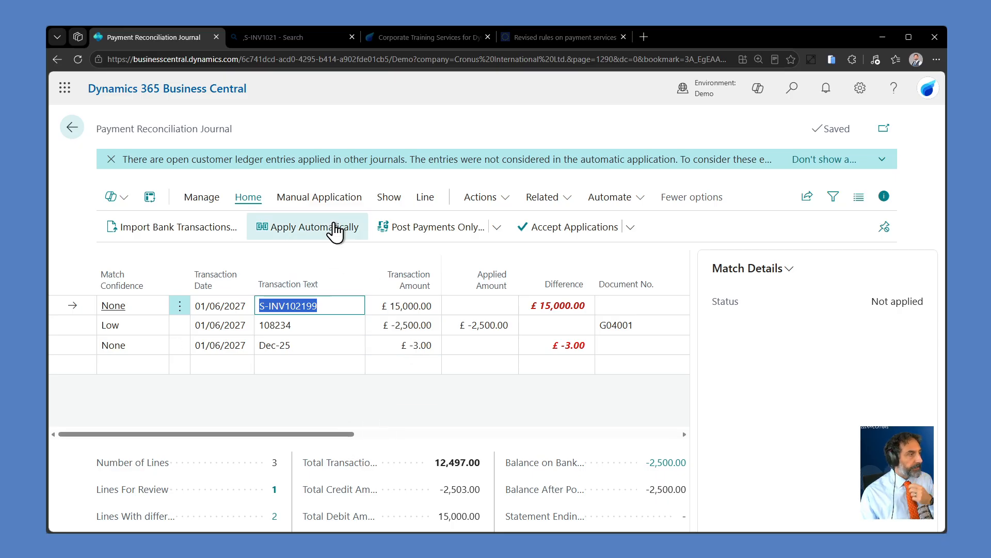
click(330, 201)
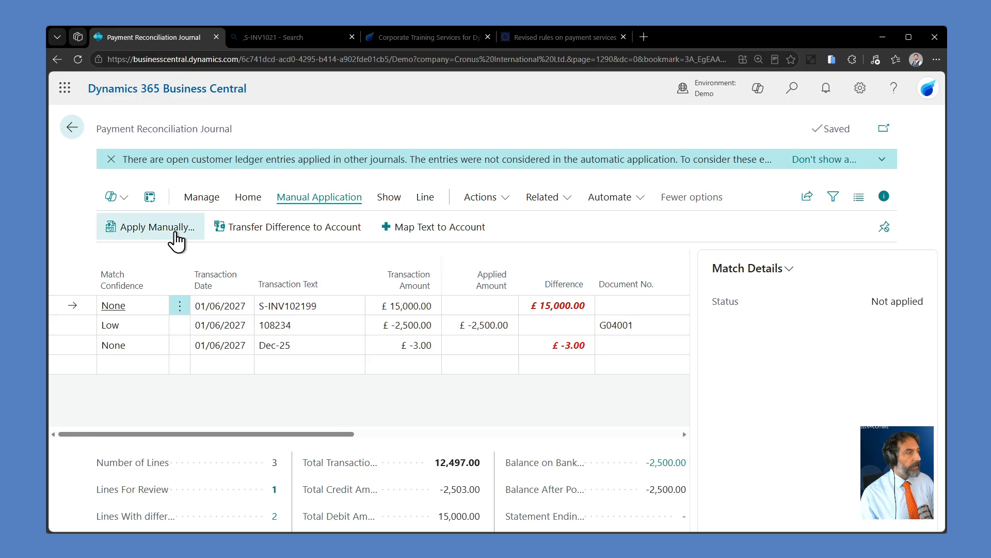
click(334, 301)
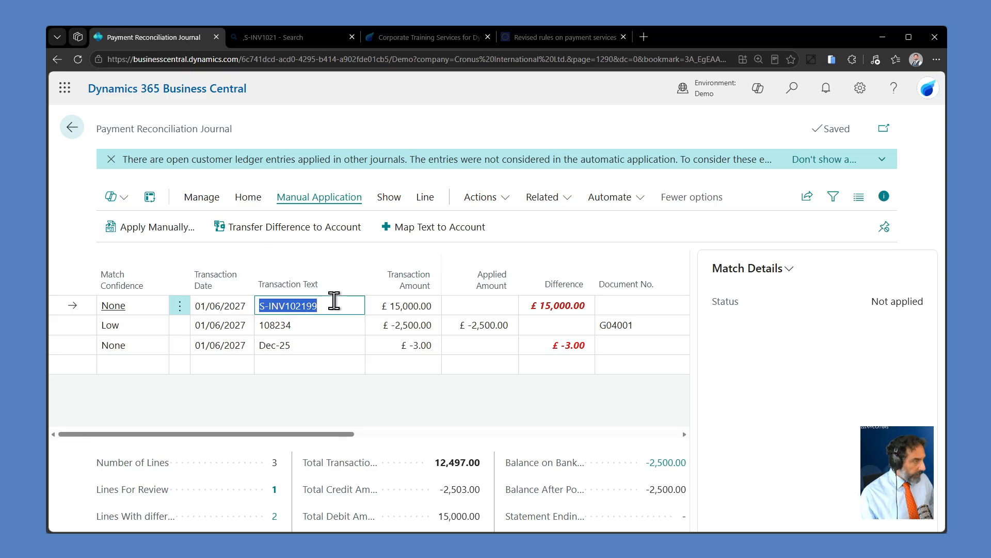
click(176, 228)
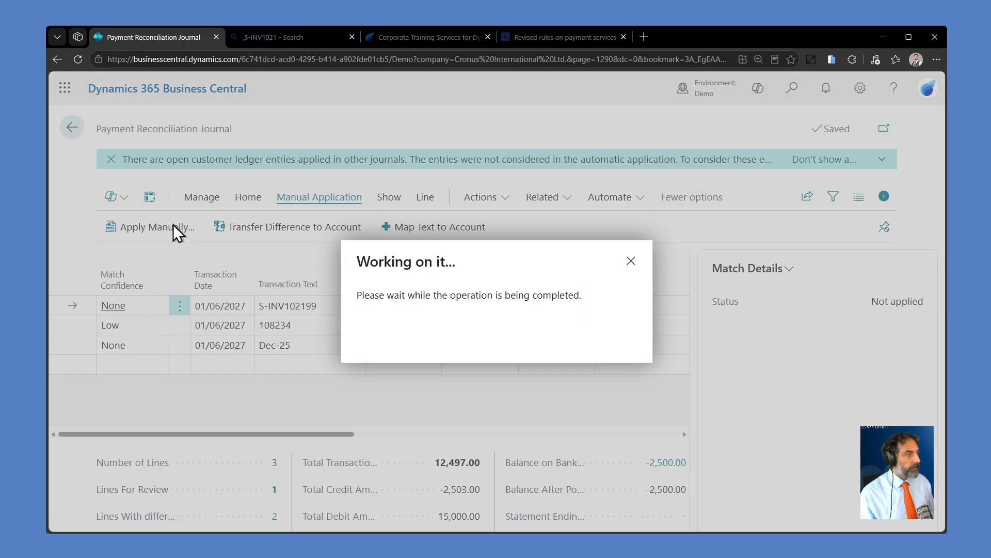
scroll(408, 280, down, 2)
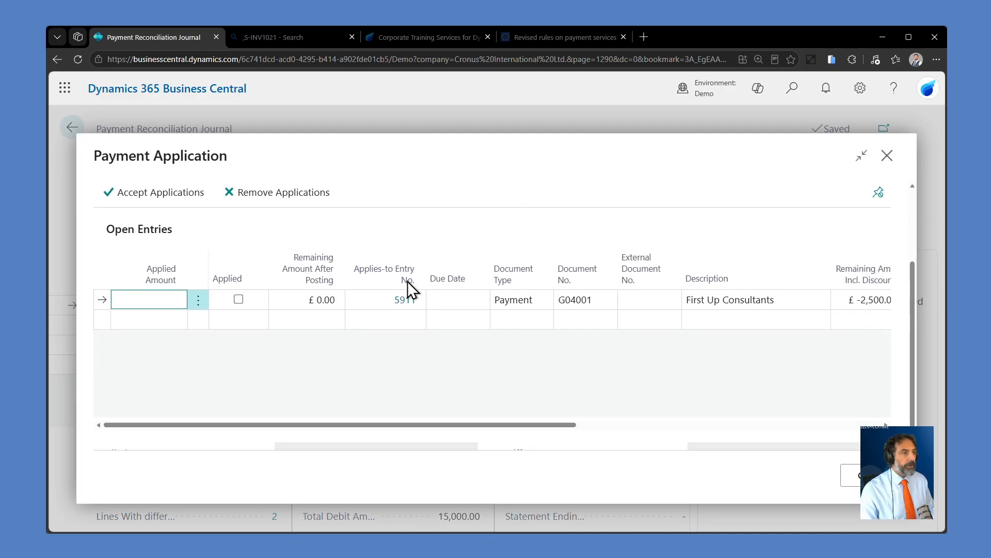
drag(515, 424, 658, 427)
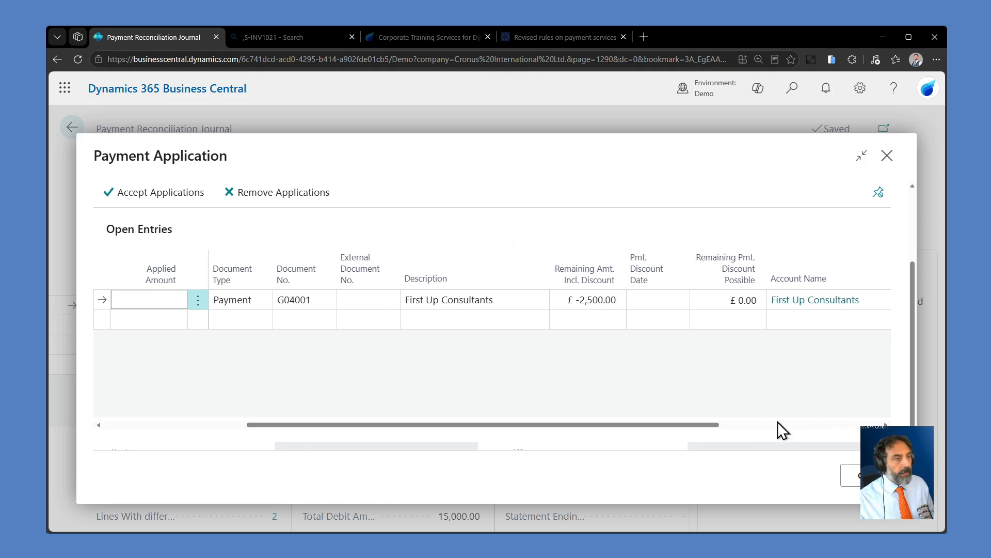
click(852, 475)
Step: Look through the open entries in the manual payment application for line Dec-25 and close it
click(86, 345)
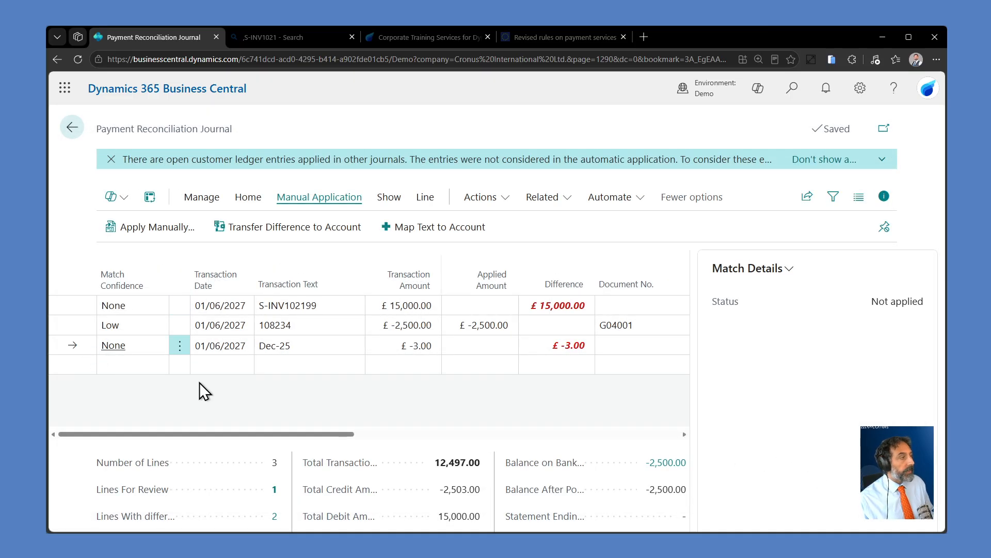
click(177, 227)
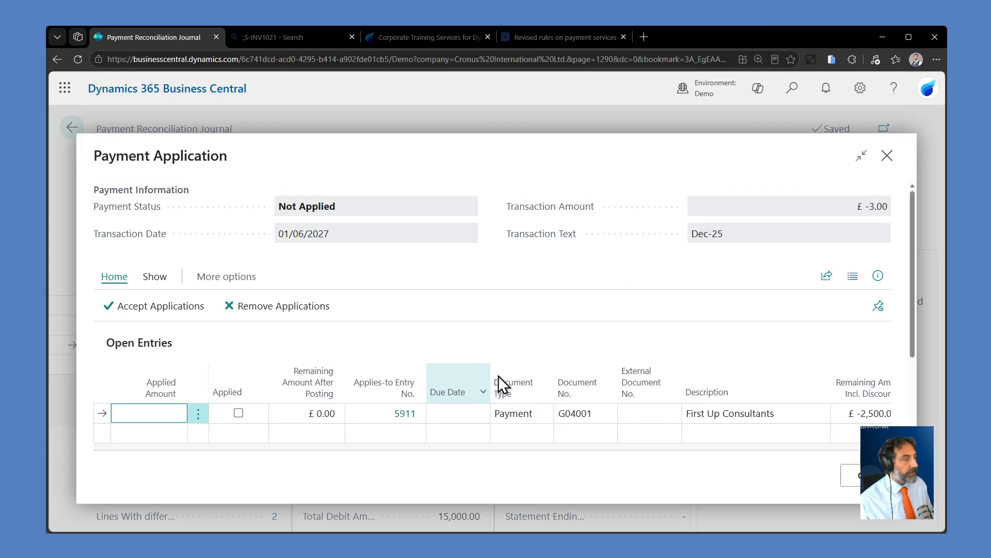
scroll(607, 330, down, 2)
scroll(578, 397, up, 2)
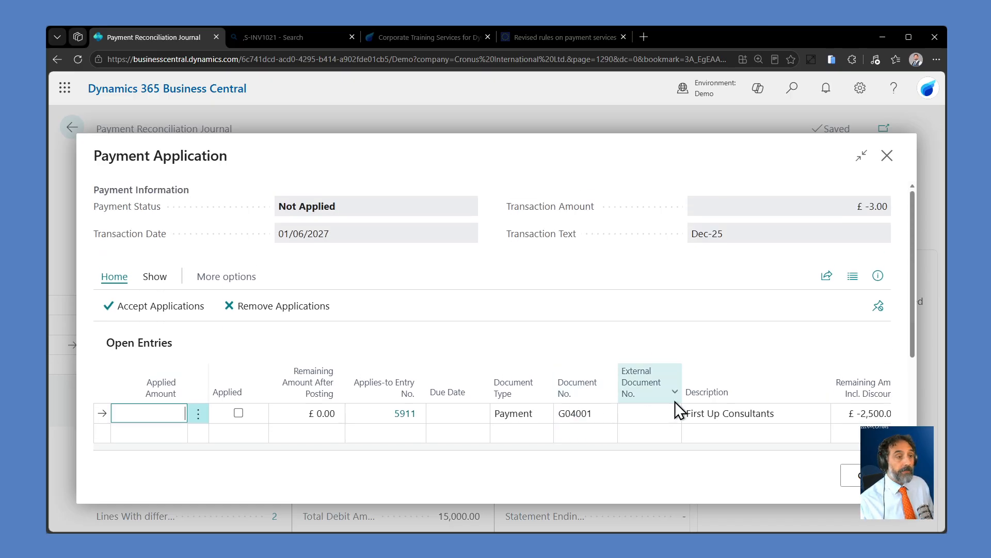
click(852, 475)
Step: Set the Dec-25 line's account type to Bank Account and its account number to BARCLAYS
drag(231, 434, 557, 433)
click(646, 346)
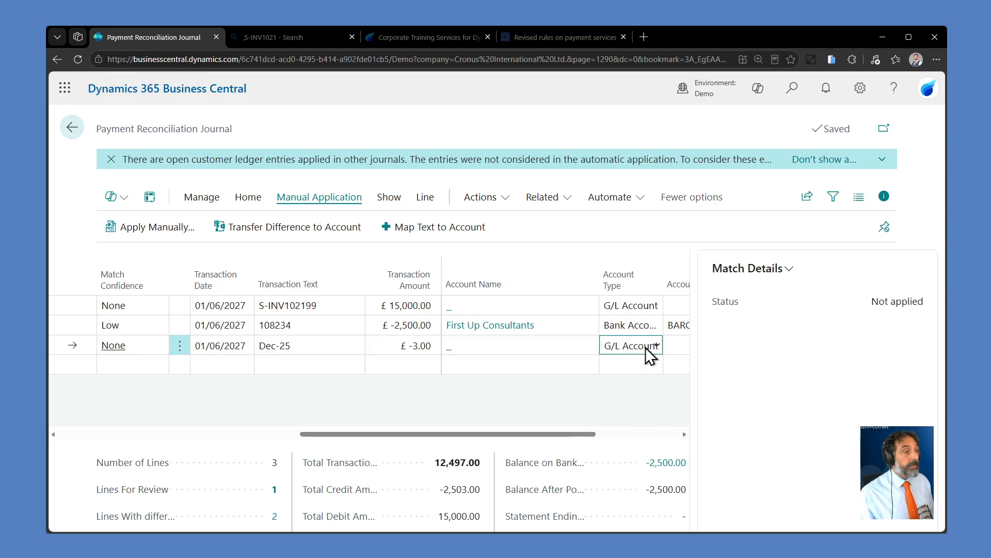
click(649, 410)
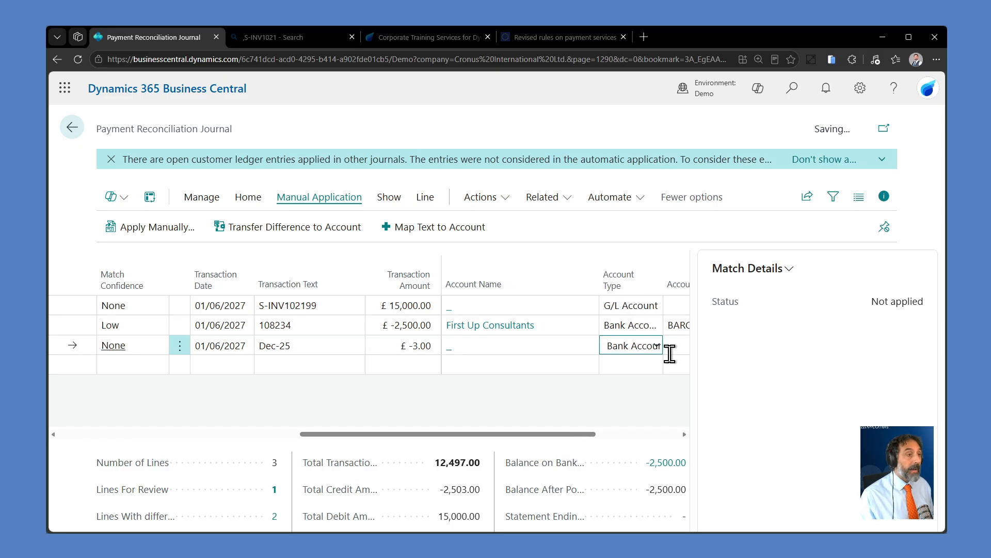
click(671, 347)
click(568, 346)
click(600, 402)
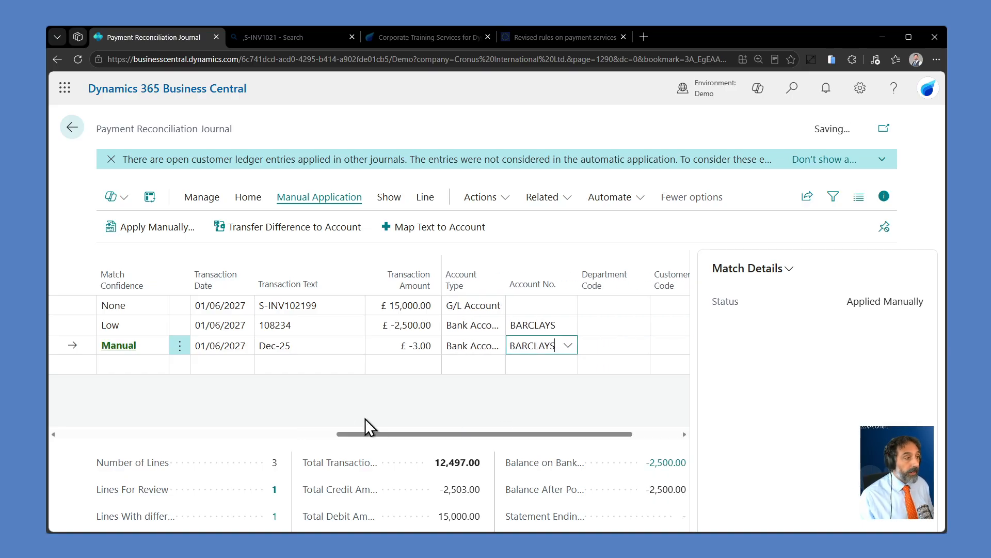
Step: Check the applied entry in the Dec-25 line's payment application and return to the journal
drag(371, 436, 159, 435)
click(169, 235)
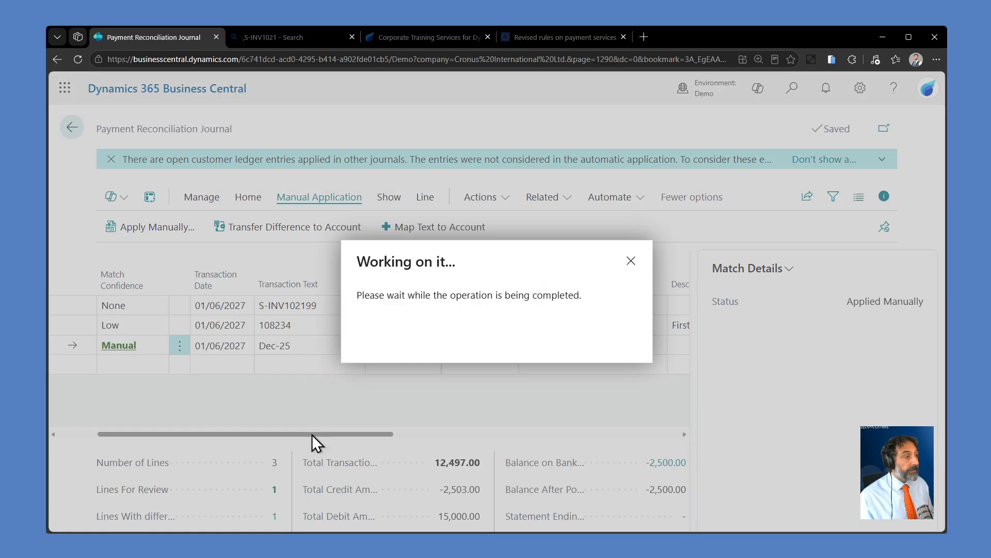
scroll(671, 364, down, 2)
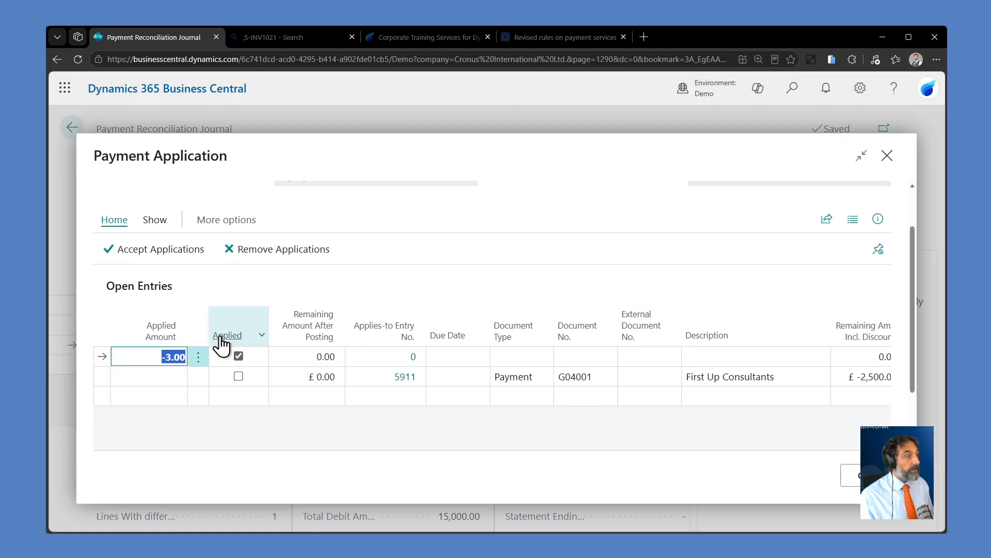
click(840, 485)
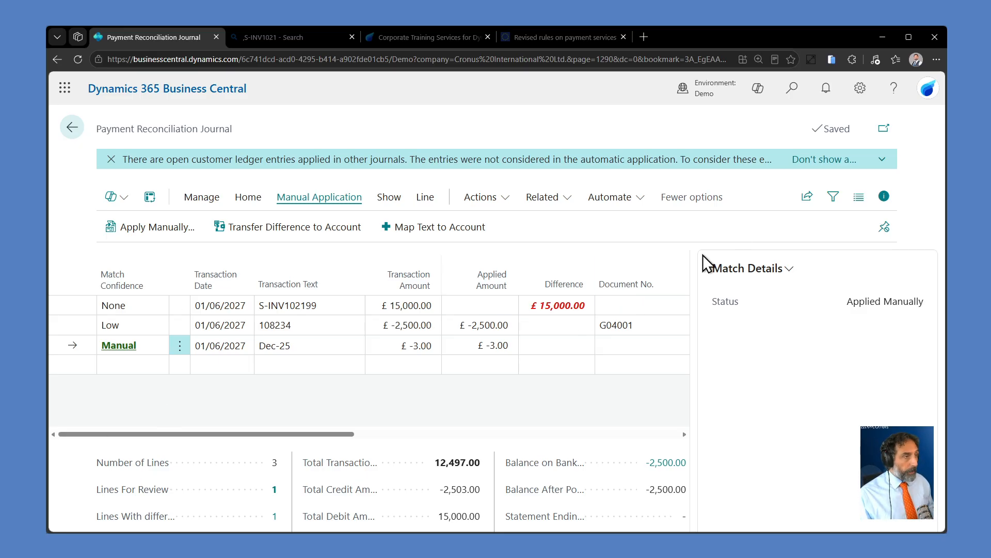
click(792, 88)
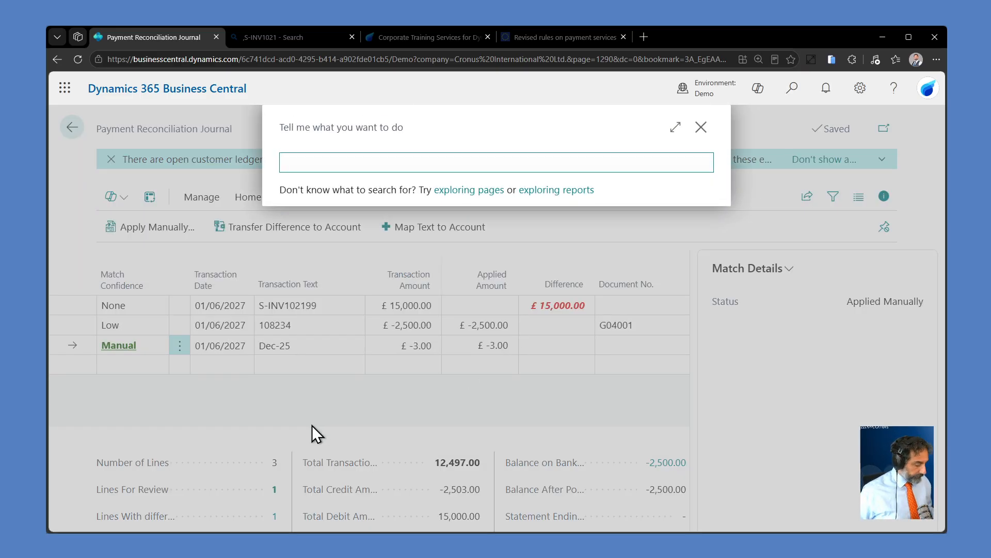
text(barc)
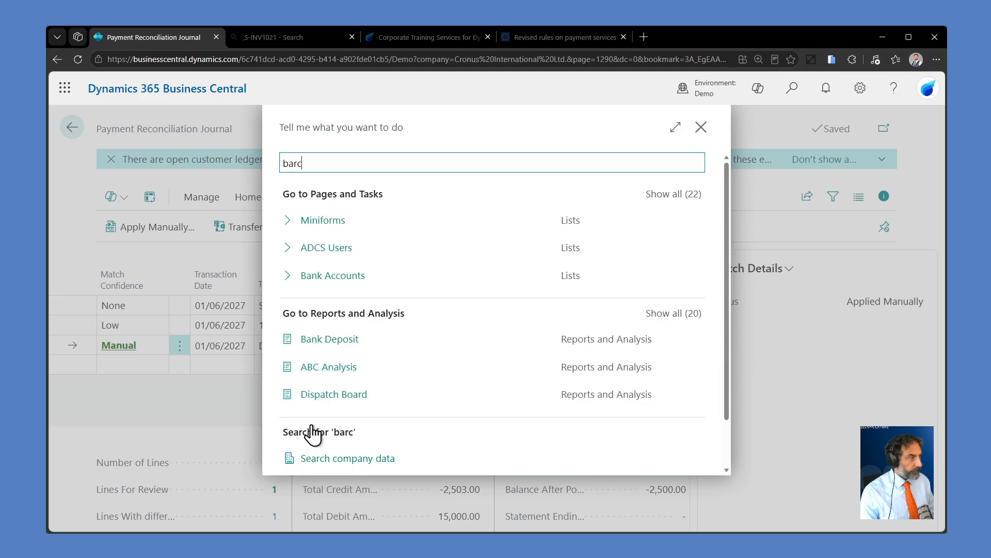
key(BackSpace)
key(BackSpace)
key(BackSpace)
key(BackSpace)
key(Escape)
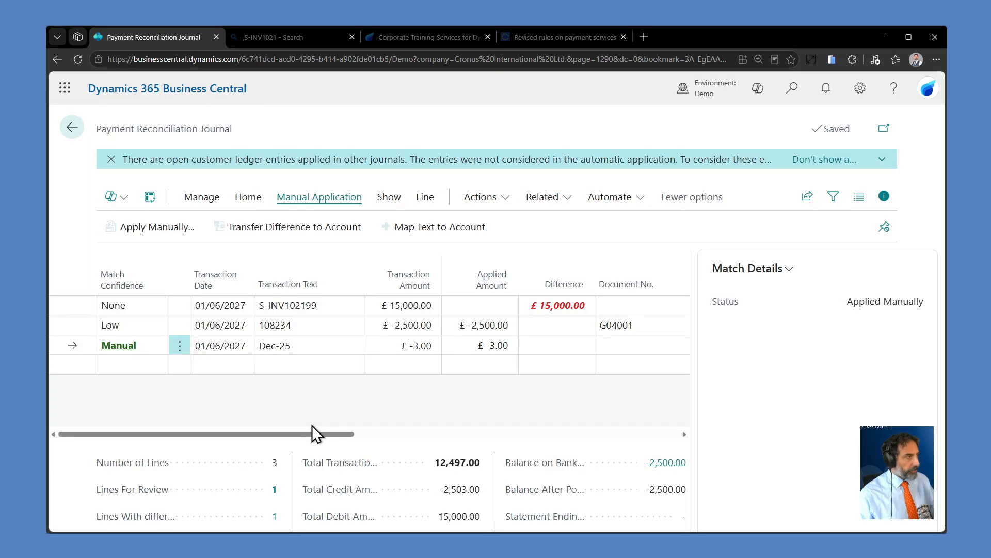
Step: Dismiss the notification and open the bank account ledger entry matched to line 108234 from its match details
click(111, 159)
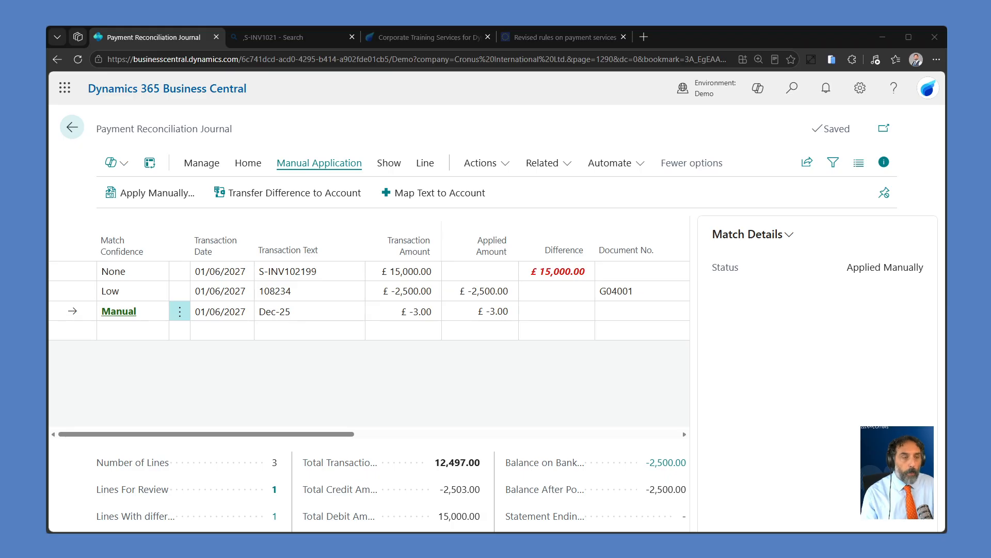
key(alt+Tab)
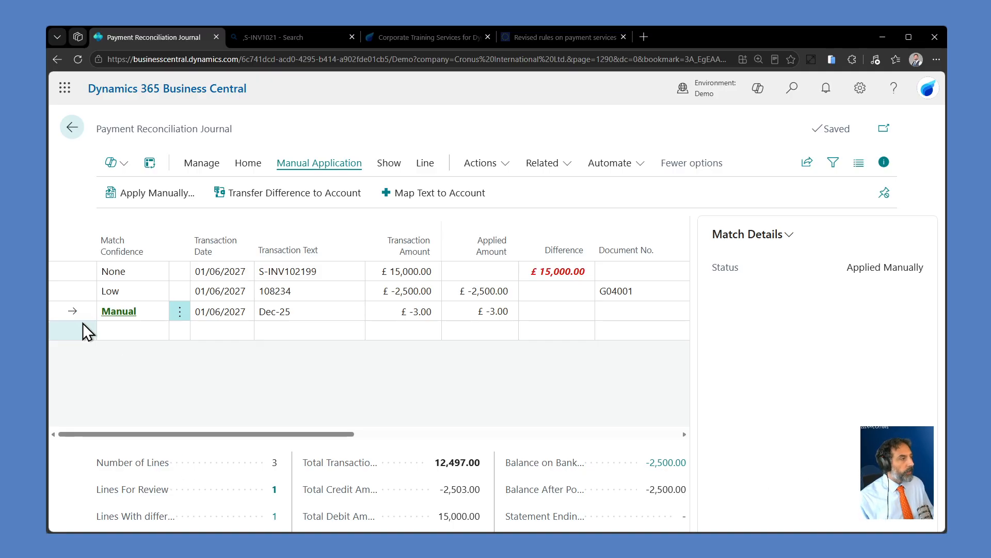
click(83, 292)
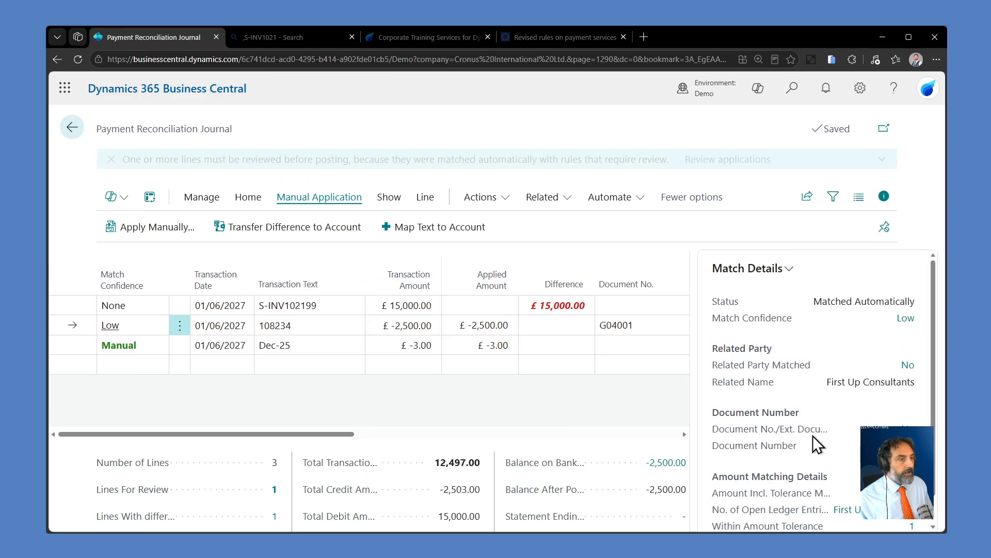
scroll(878, 413, down, 1)
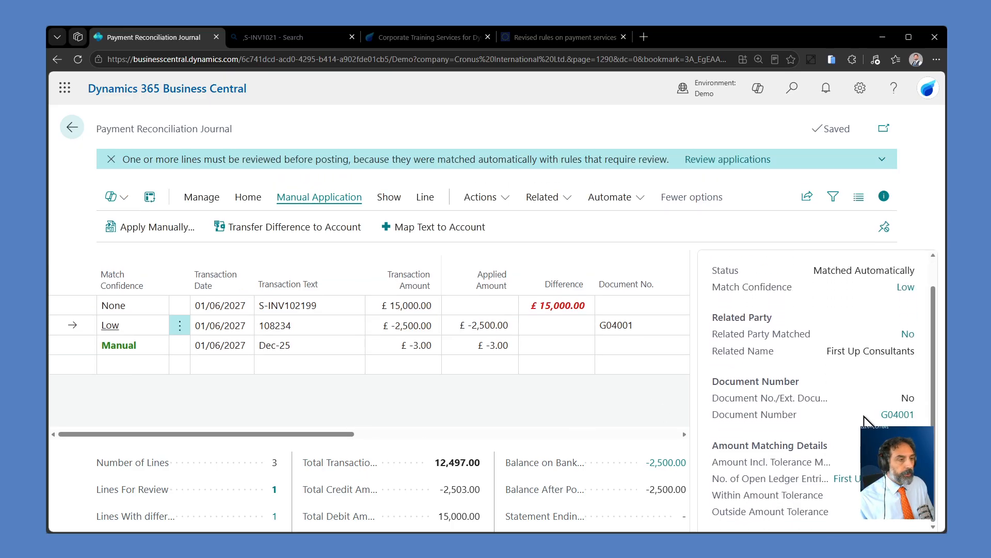
click(901, 414)
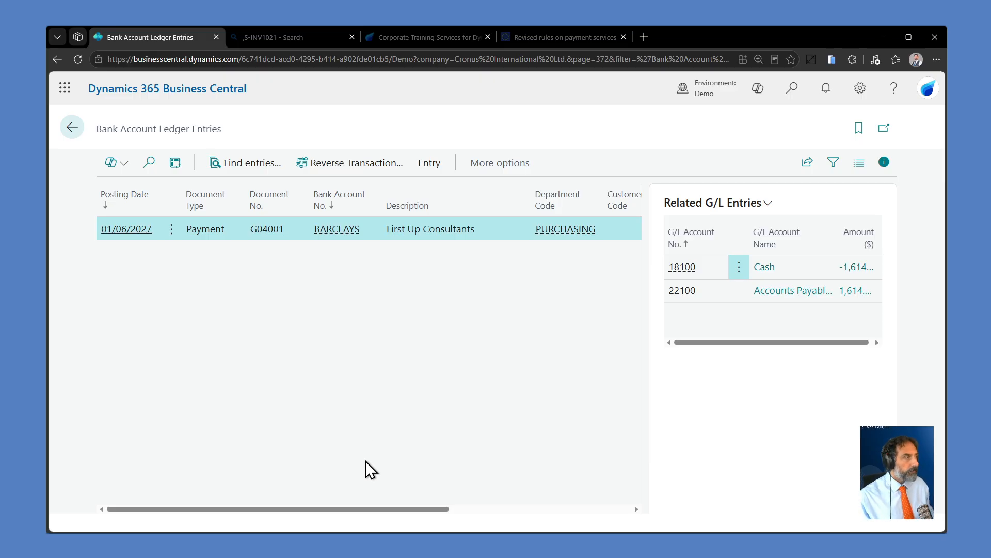
Step: Search for "pay jo" and open the Payment Journals page
click(792, 88)
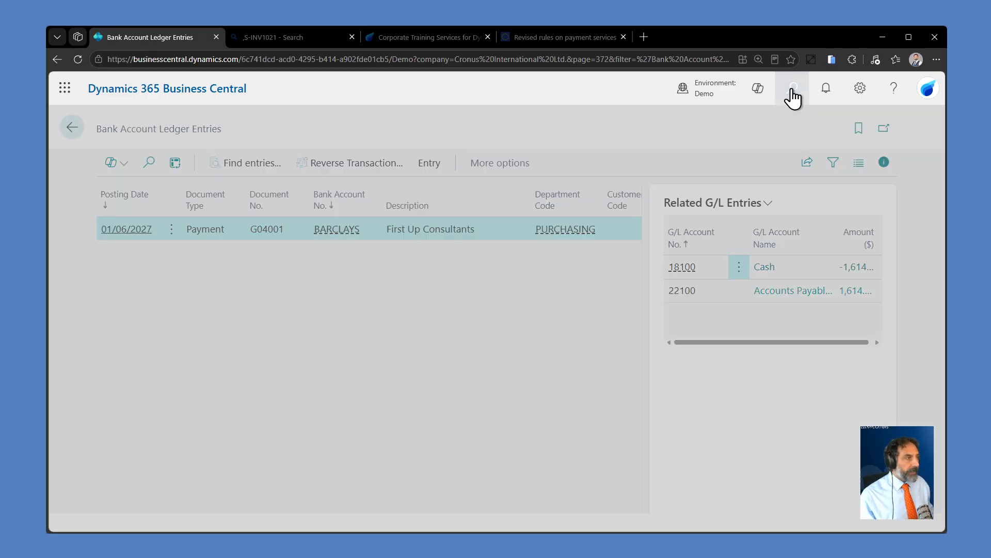
text(pay)
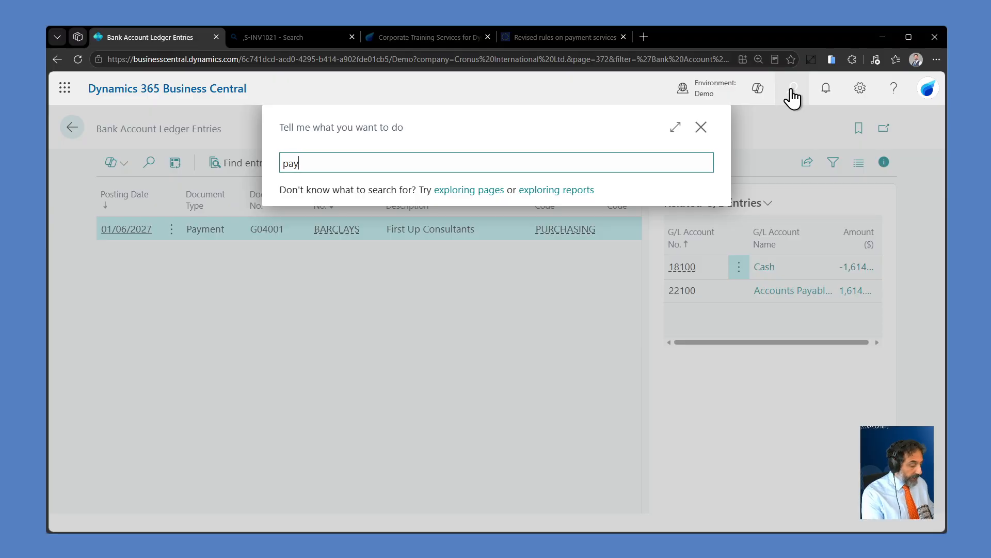
text( jo)
key(Down)
key(Down)
key(Down)
key(Return)
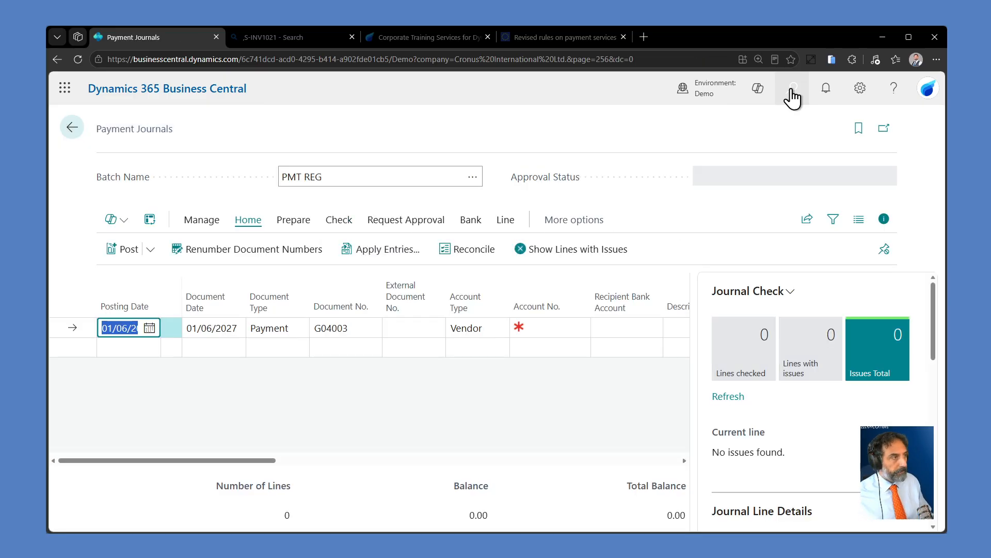
Step: Switch the payment journal to the GENERAL batch and display its bank-related actions
click(477, 184)
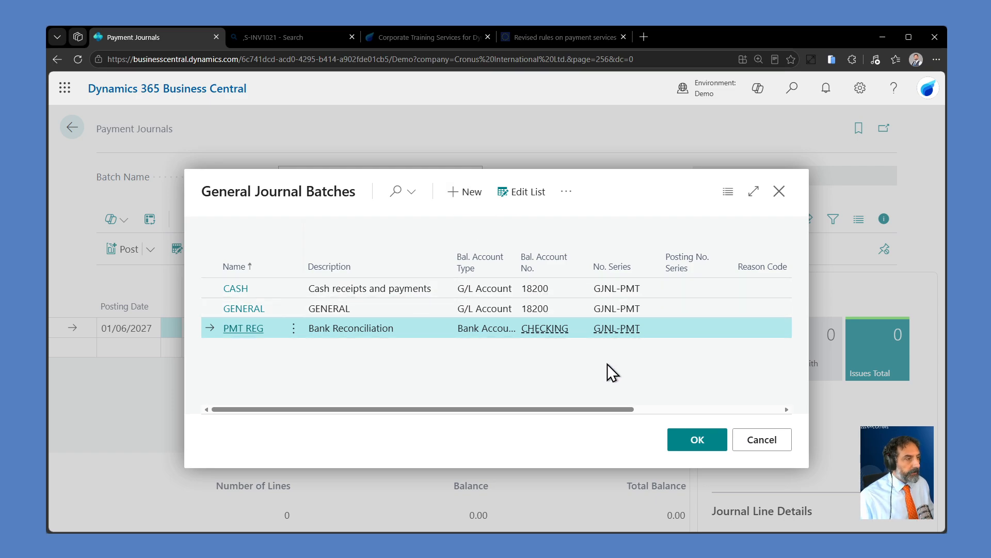
click(426, 307)
click(695, 440)
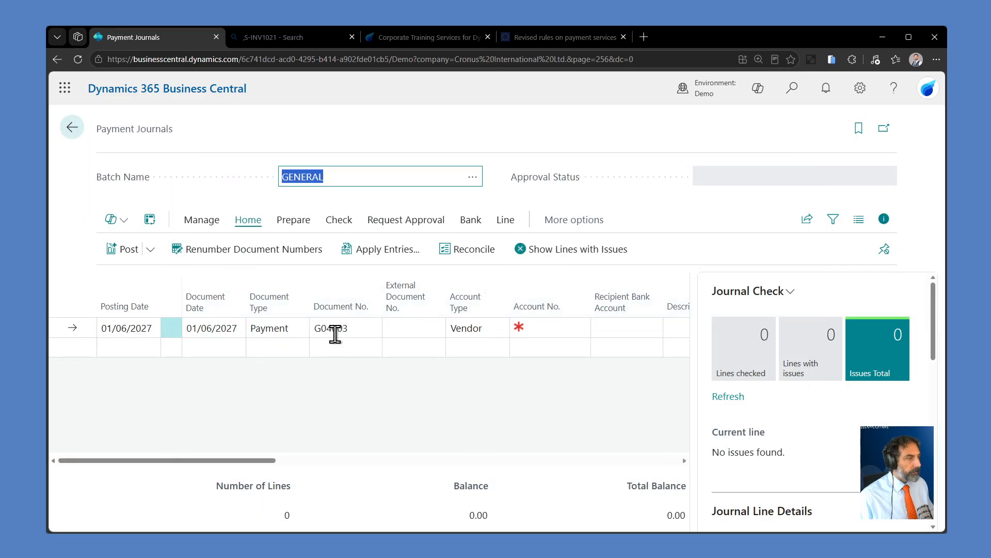
click(751, 175)
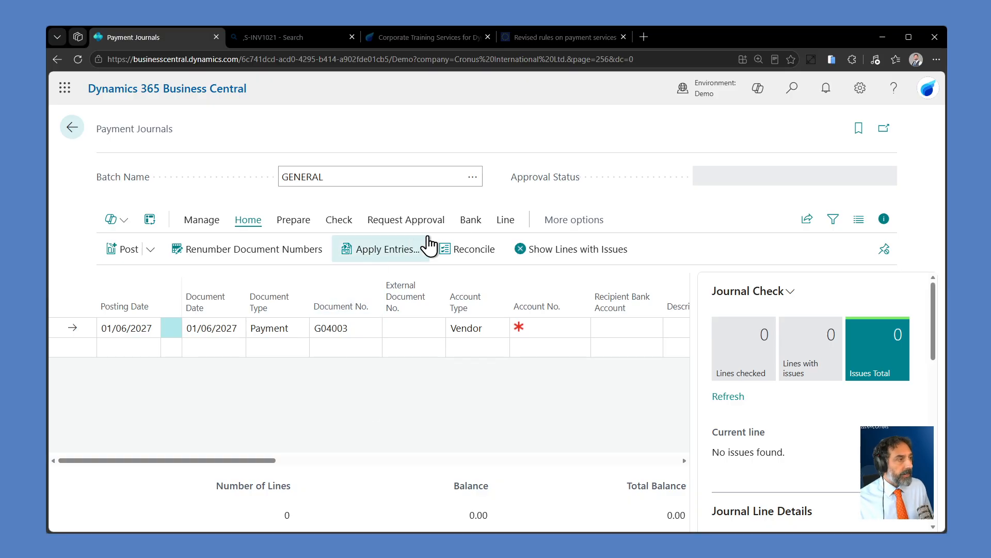
click(471, 220)
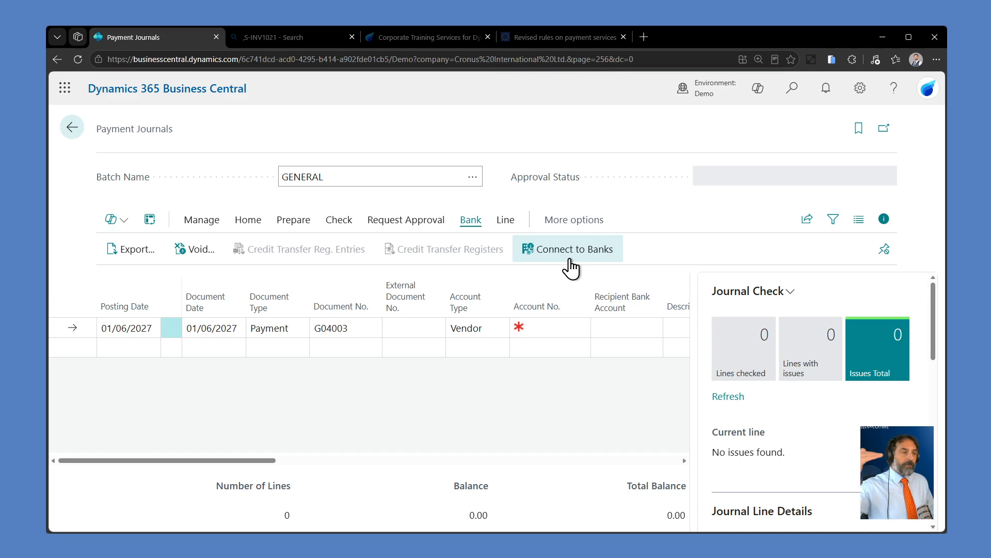
click(423, 329)
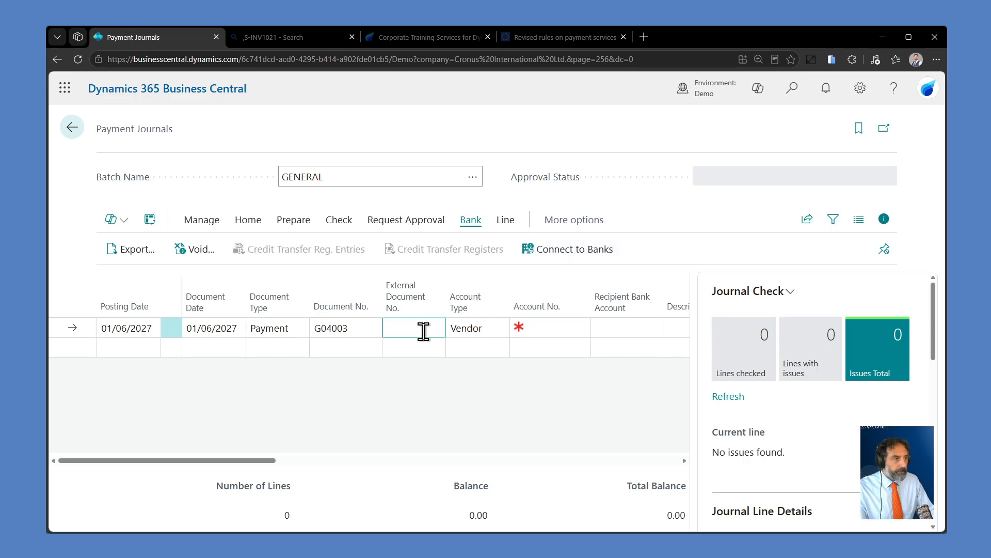
Step: Enter vendor 20000, First Up Consultants, on the payment journal line with payment method BANK
click(546, 327)
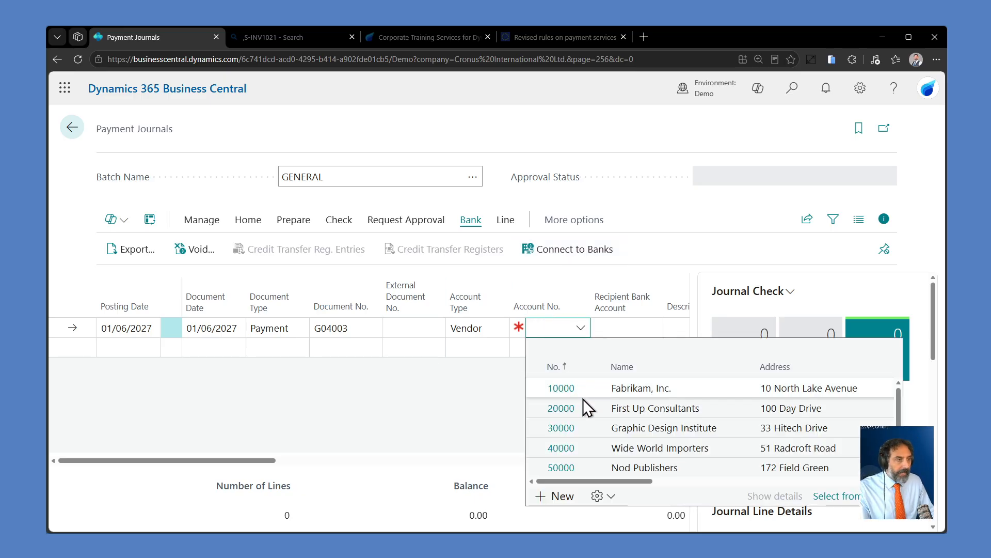
click(585, 407)
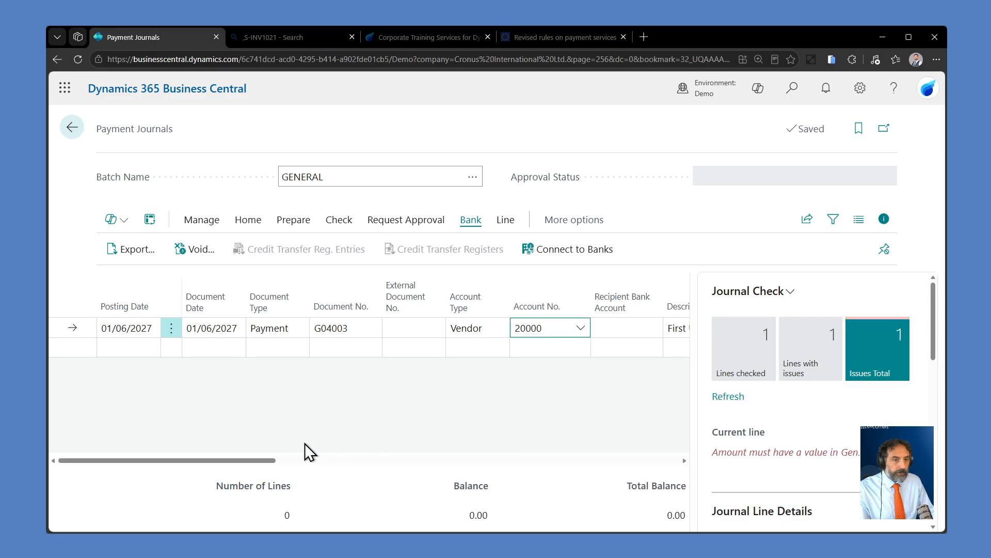
drag(235, 460, 351, 458)
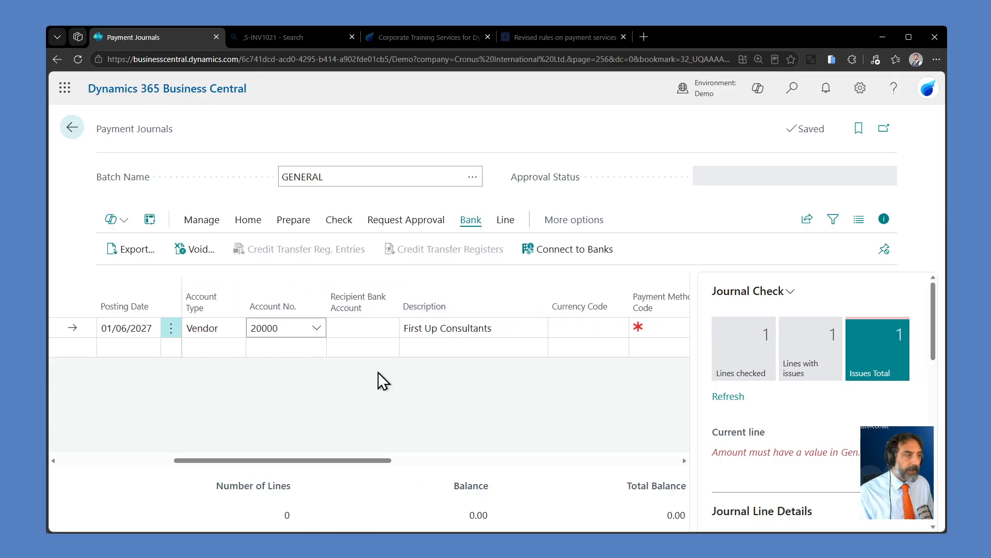
click(645, 328)
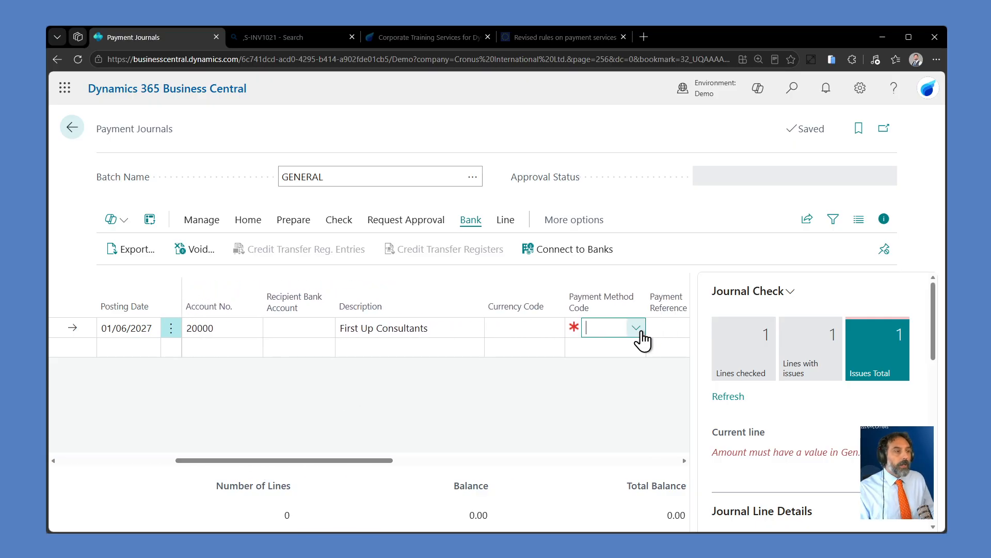
click(636, 328)
click(548, 408)
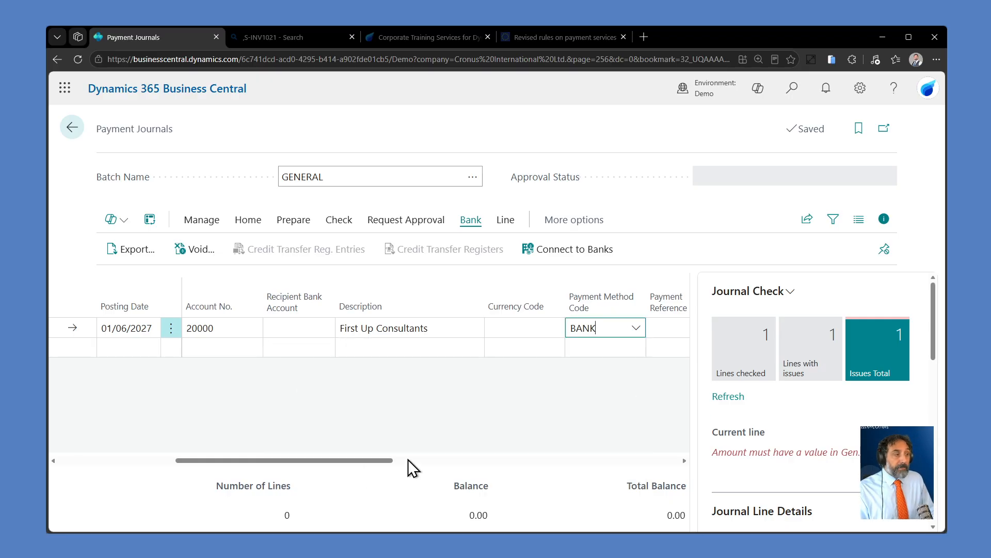
Step: Set the payment line's amount to 5,000 and balance it against the bank account CHECKING
drag(299, 460, 426, 447)
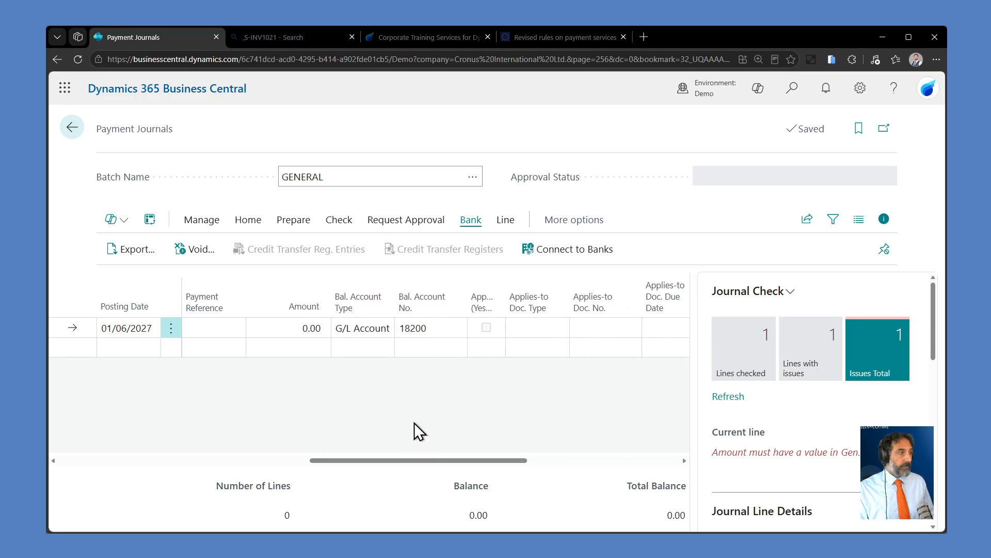
click(317, 333)
text(5000)
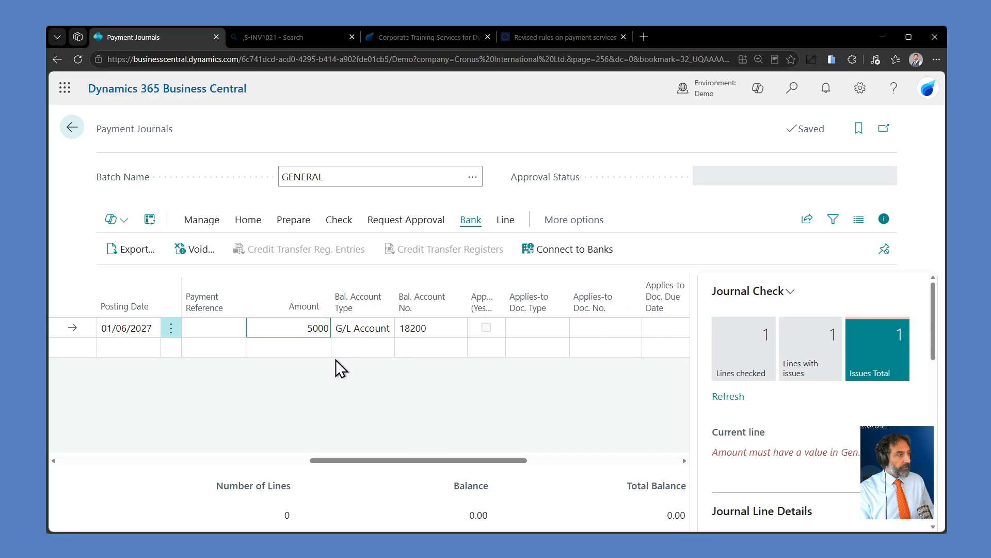
key(Tab)
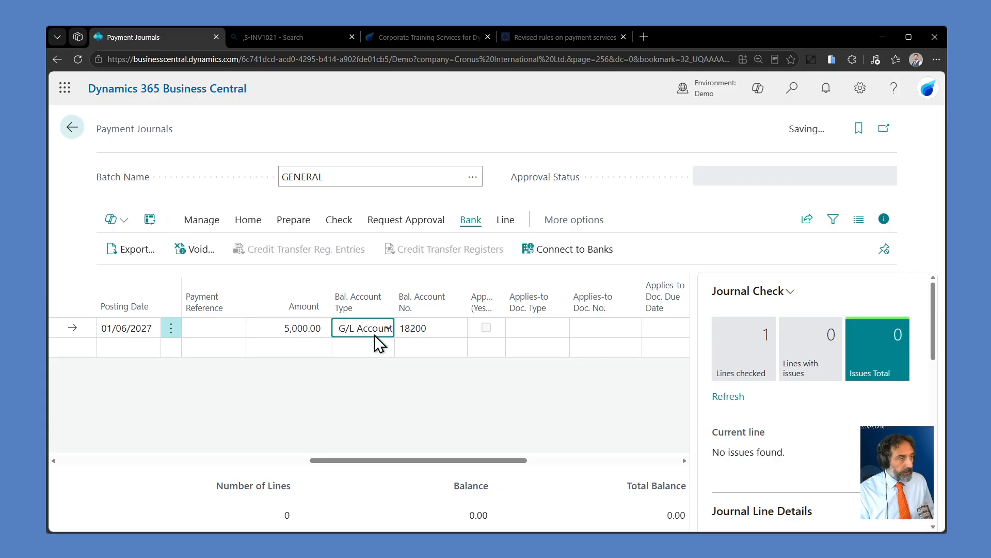
click(428, 328)
click(458, 329)
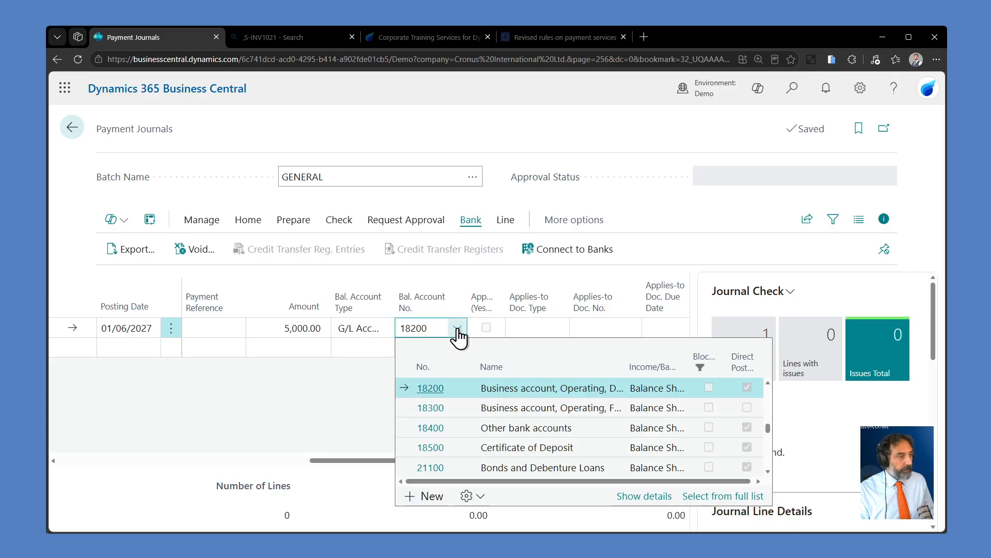
click(366, 328)
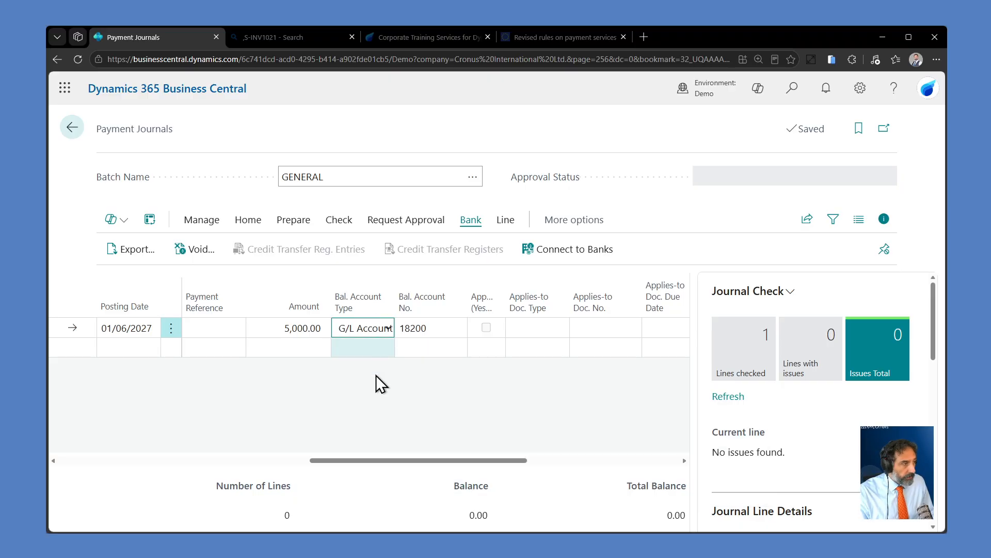
click(374, 404)
click(433, 329)
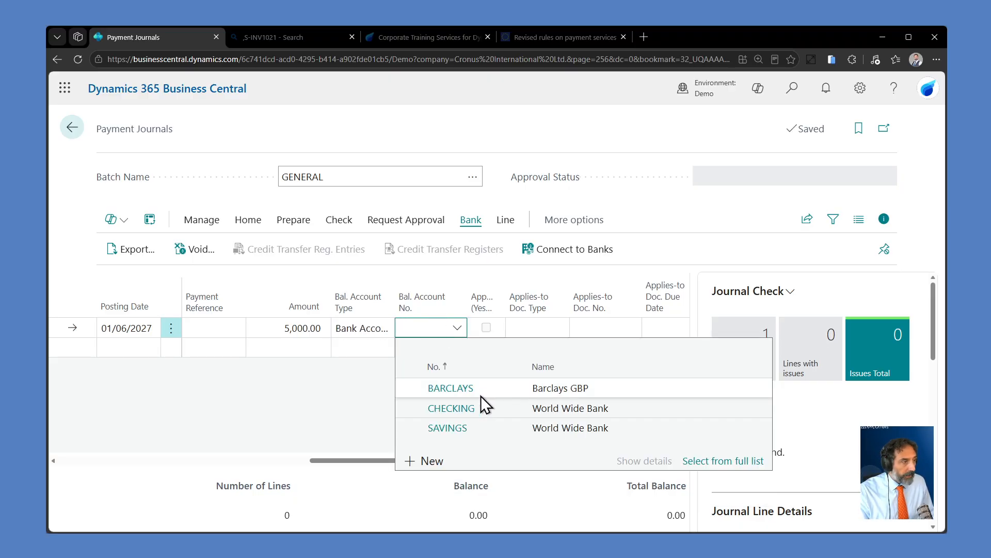
click(486, 408)
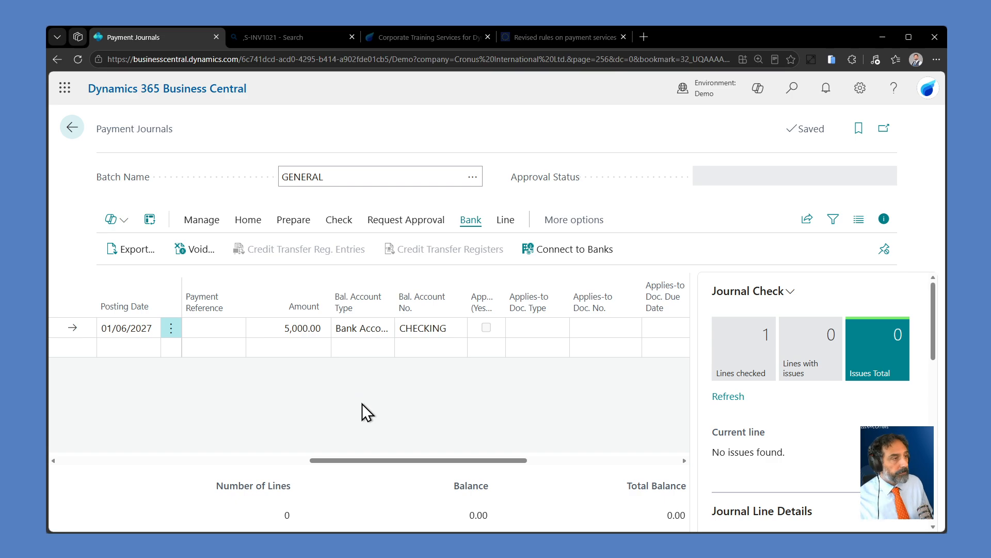
Step: Apply the First Up Consultants payment to the vendor entries for invoices 107196 and 107199
click(335, 221)
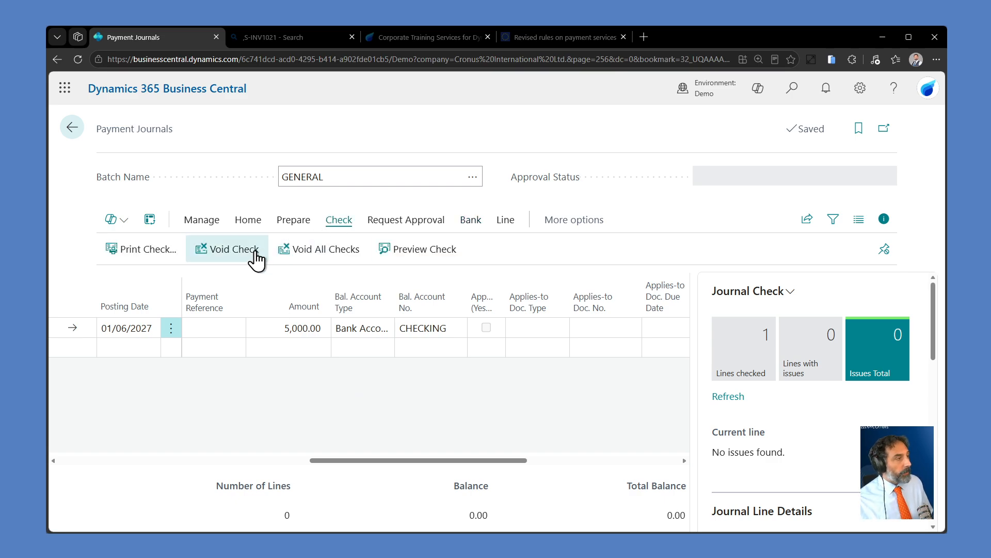
click(247, 219)
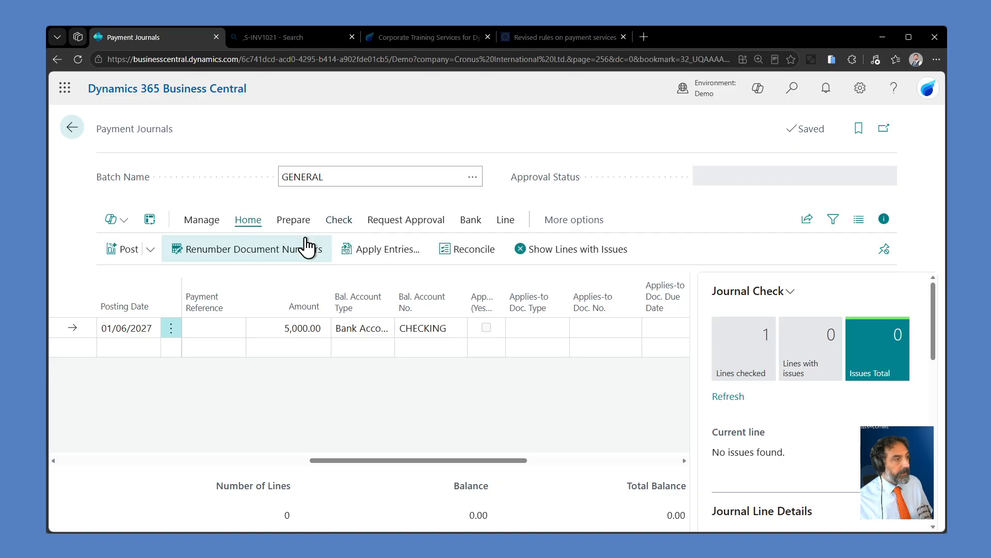
click(378, 252)
scroll(672, 279, down, 3)
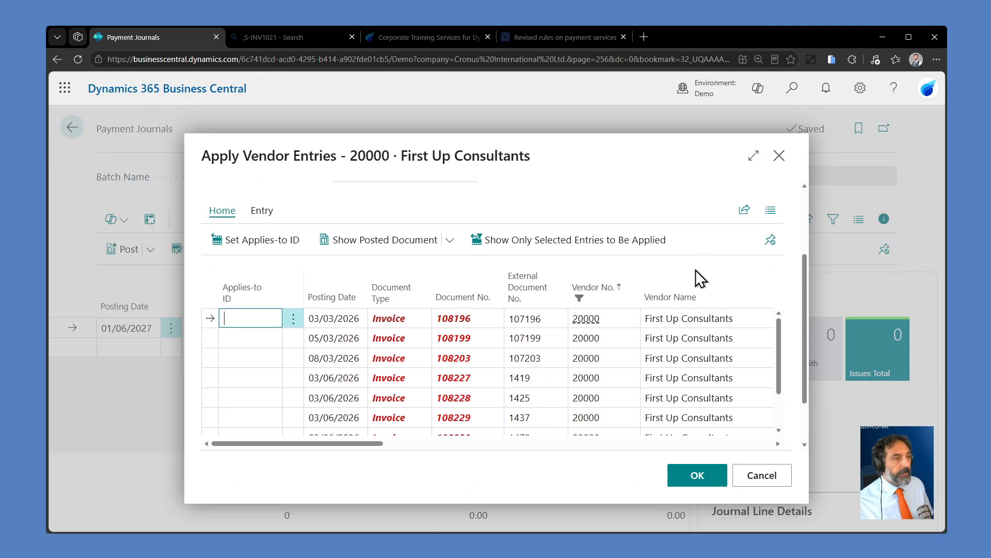
drag(373, 444, 532, 445)
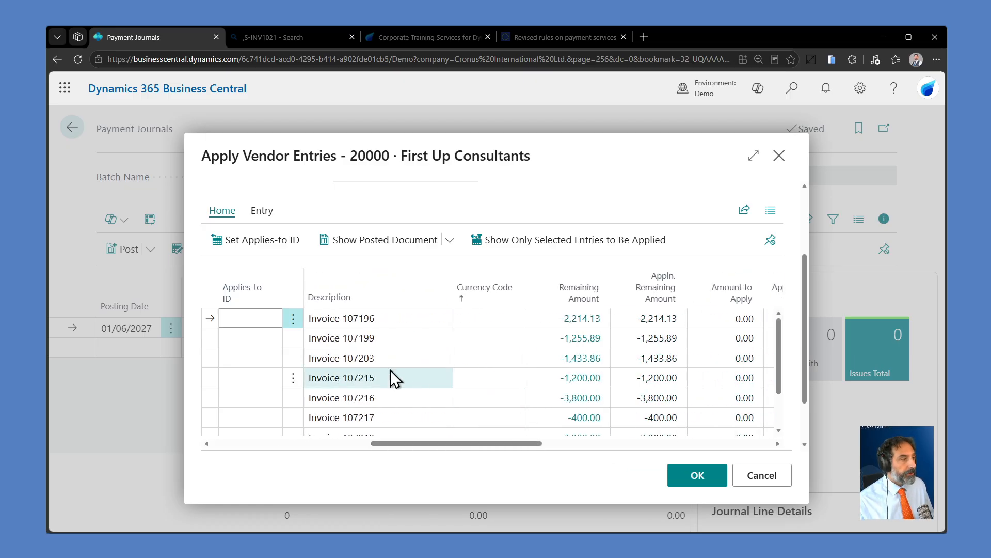
click(258, 241)
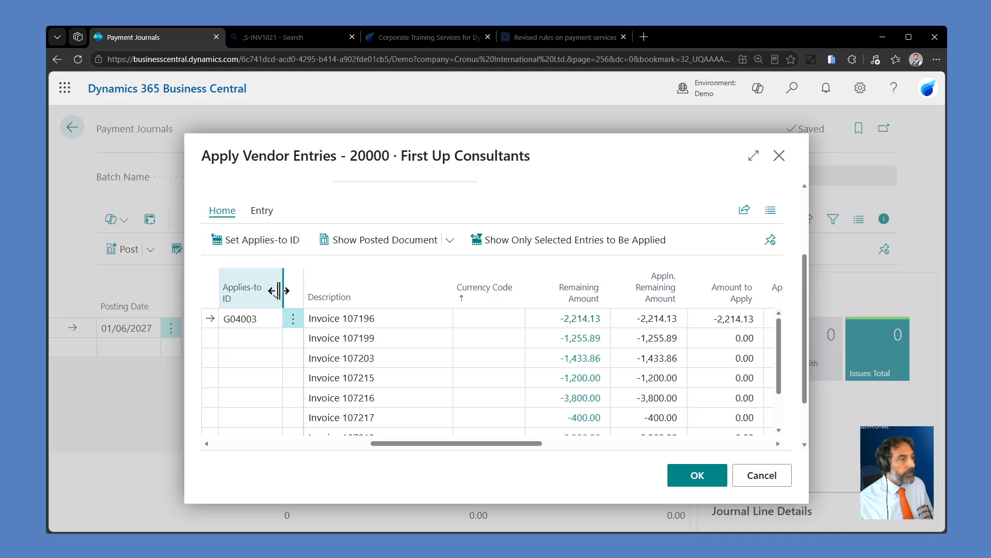
click(215, 341)
click(262, 240)
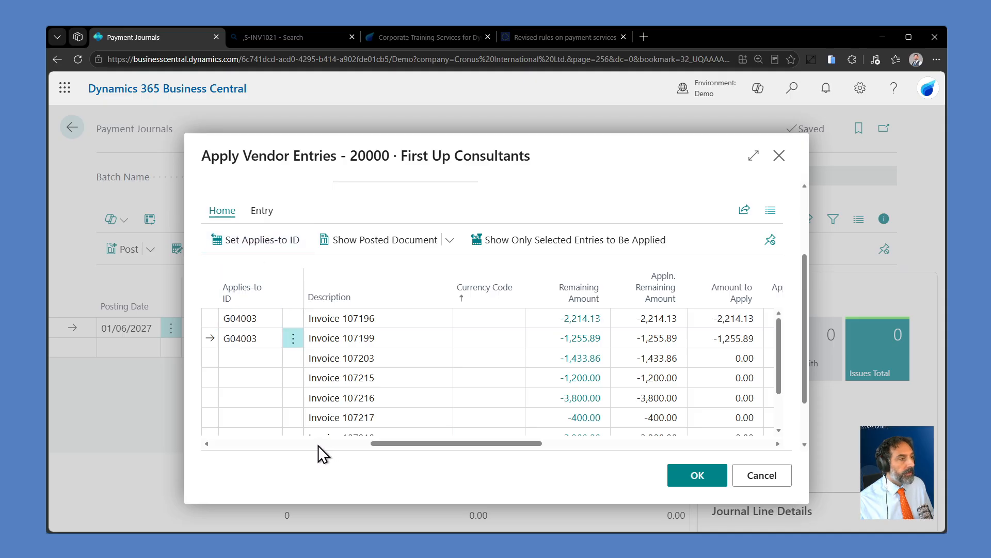
scroll(376, 401, down, 3)
click(697, 475)
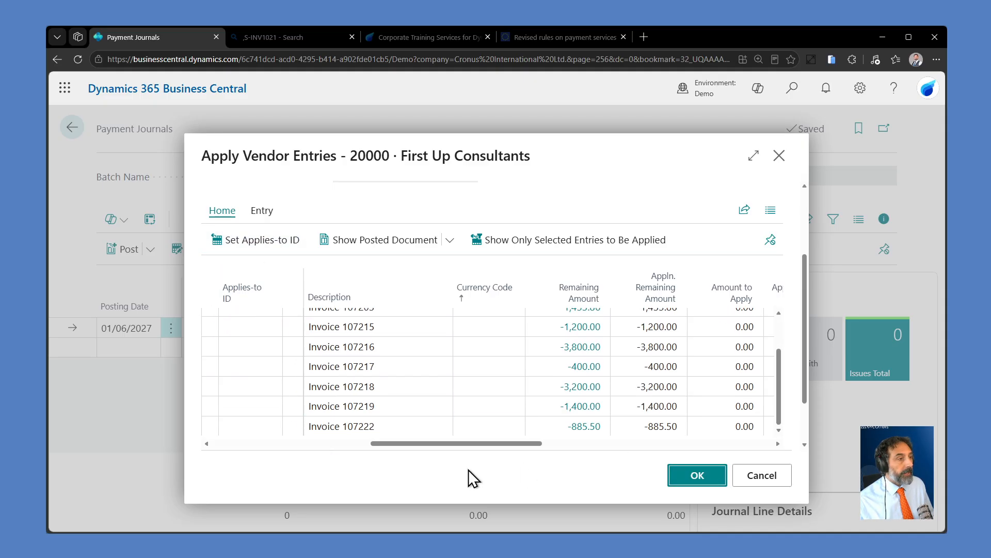
Step: Review the approval request options for the payment line and post the GENERAL payment journal
drag(438, 460, 541, 461)
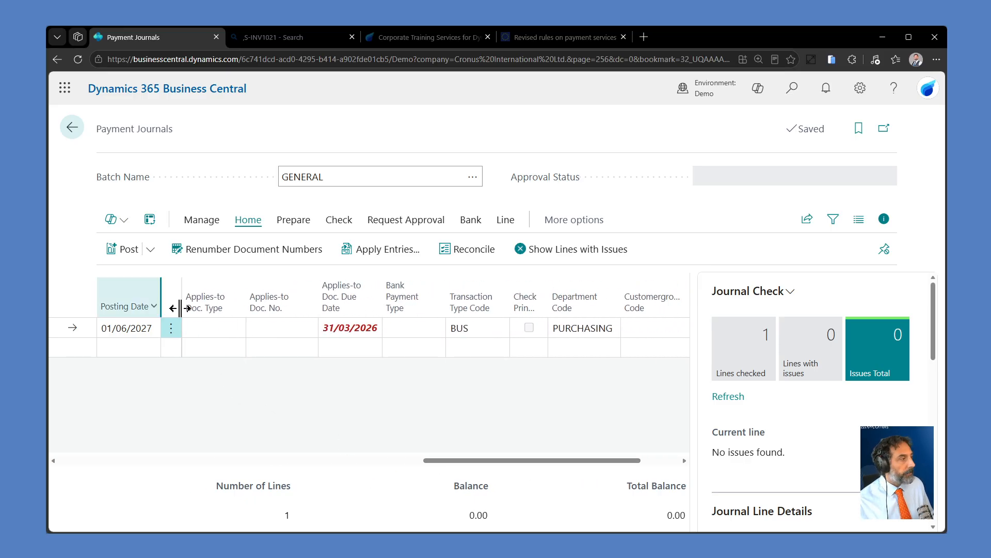
click(403, 227)
click(220, 254)
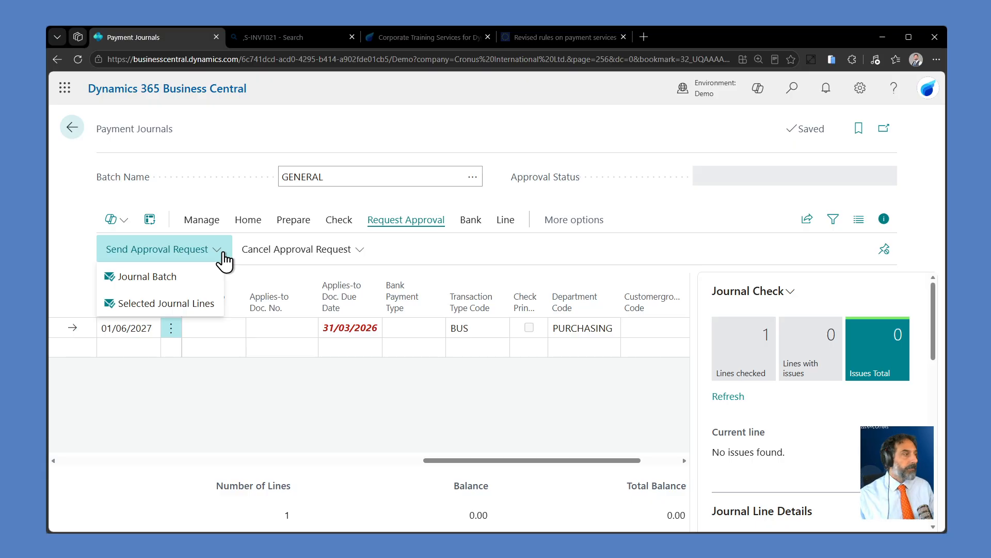
click(209, 221)
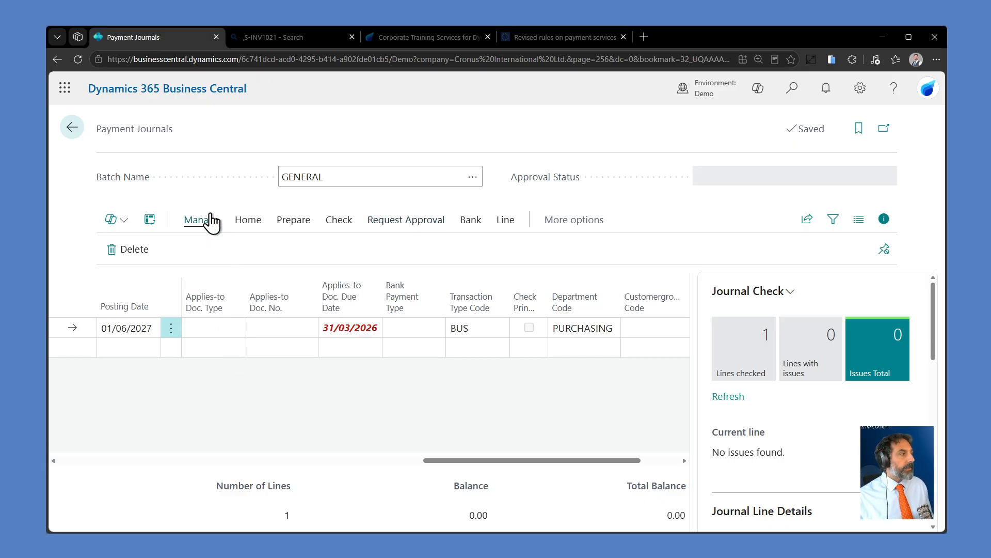
click(248, 223)
click(150, 252)
click(153, 276)
click(554, 359)
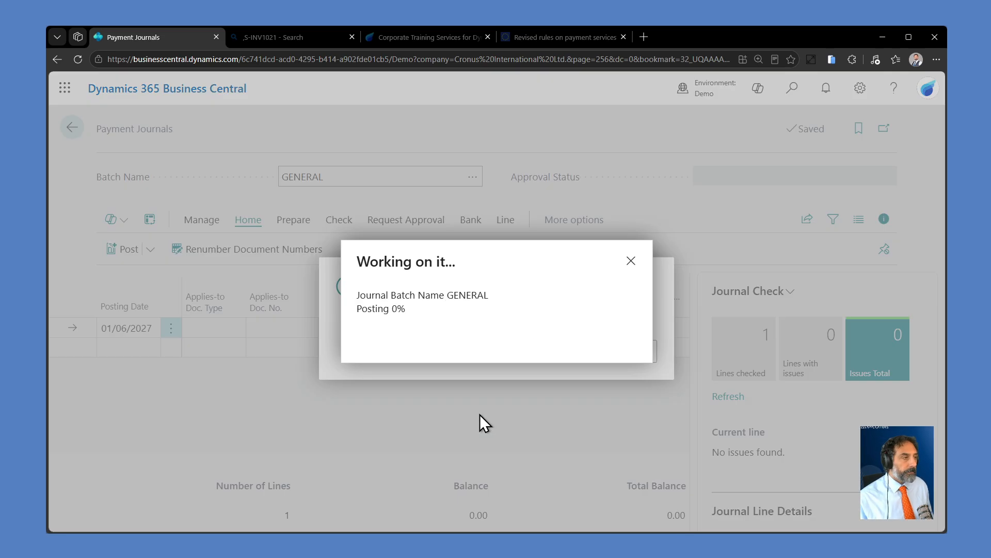
click(626, 352)
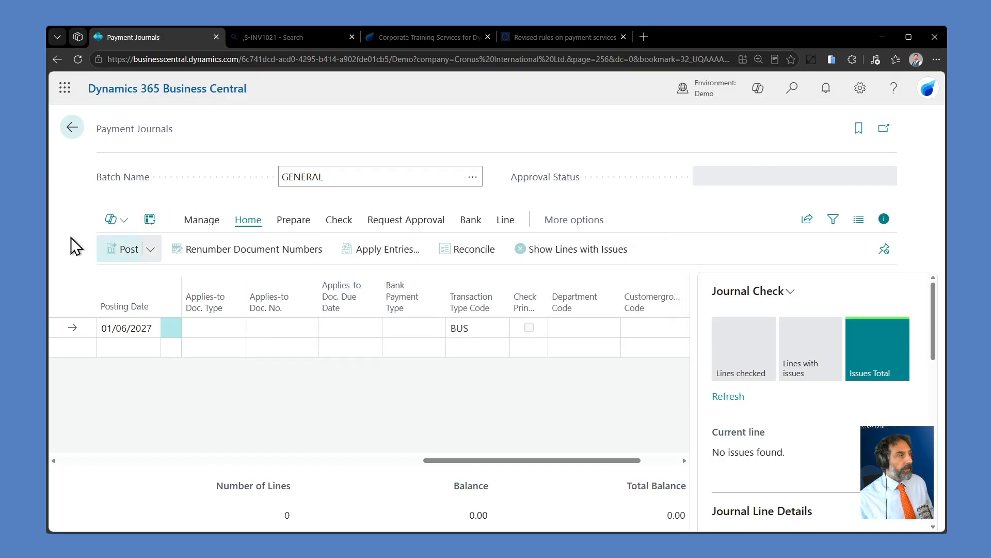
Step: Return to the Payment Reconciliation Journals list and open journal PREC000 for the CHECKING bank account
click(72, 130)
click(73, 133)
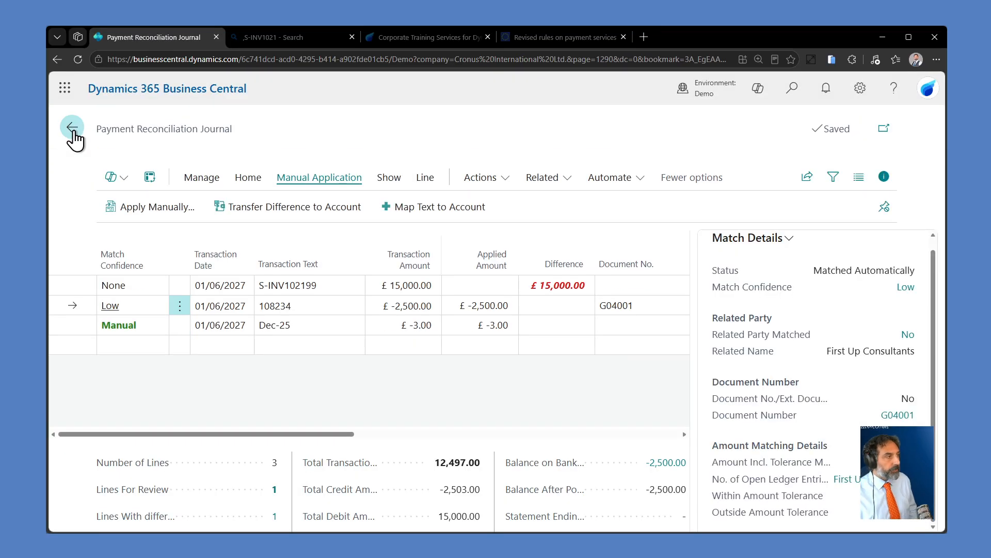
click(73, 129)
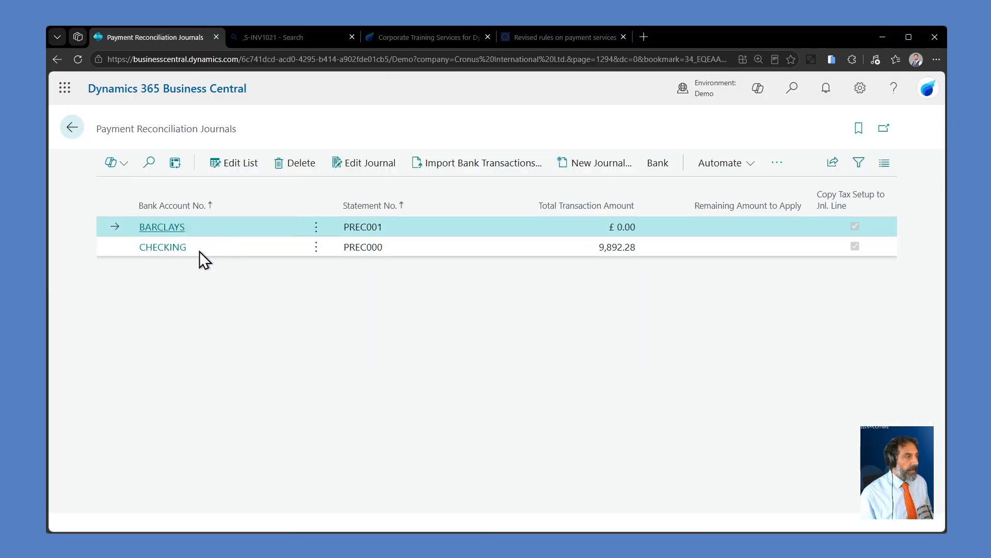
click(164, 248)
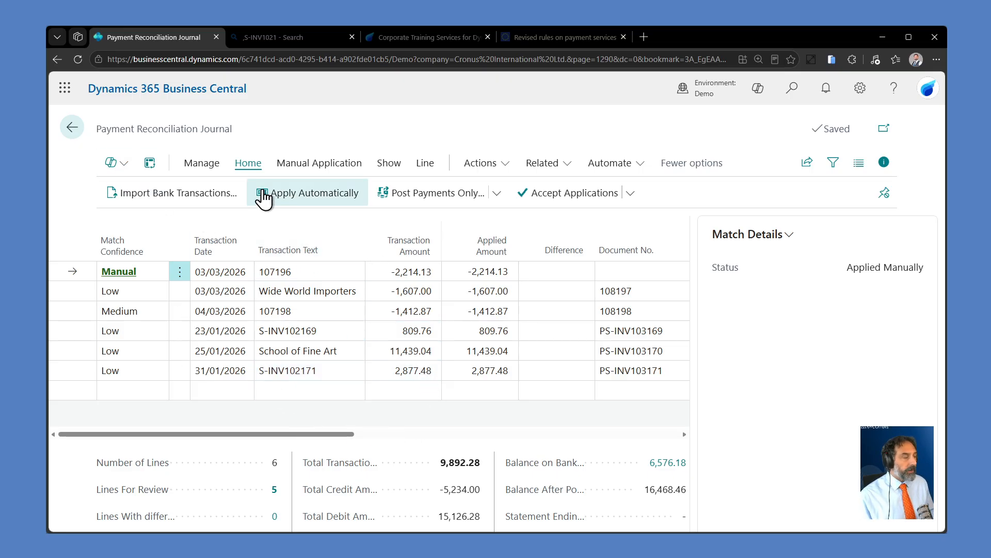
click(72, 129)
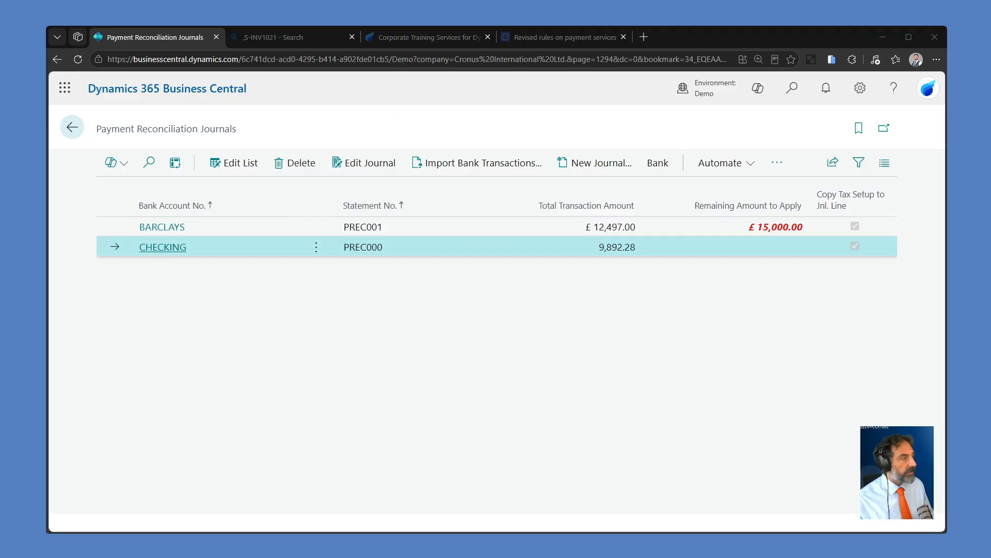
click(162, 247)
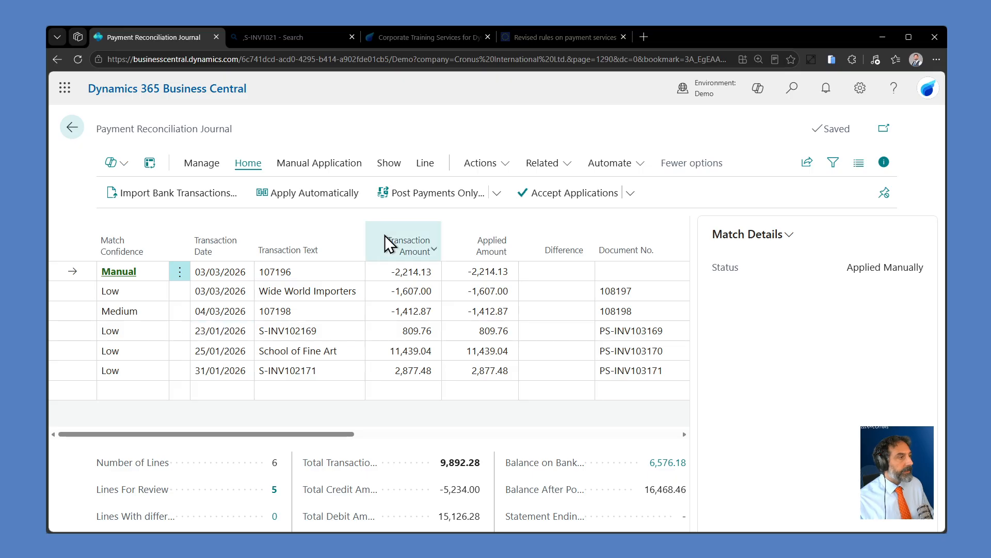
Step: Look through the reconciliation journal's available actions and open the text-to-account mapping for the 107196 line
click(488, 164)
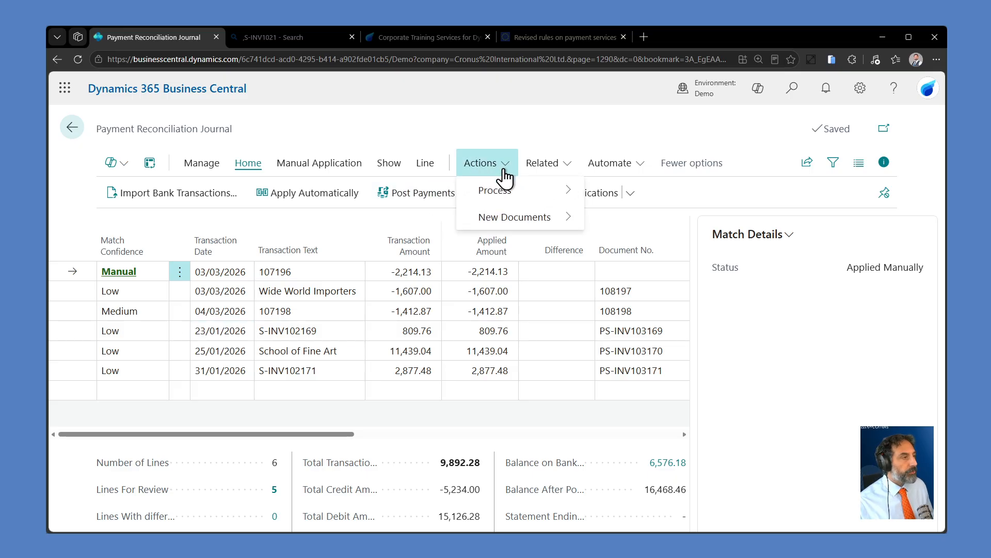
click(550, 166)
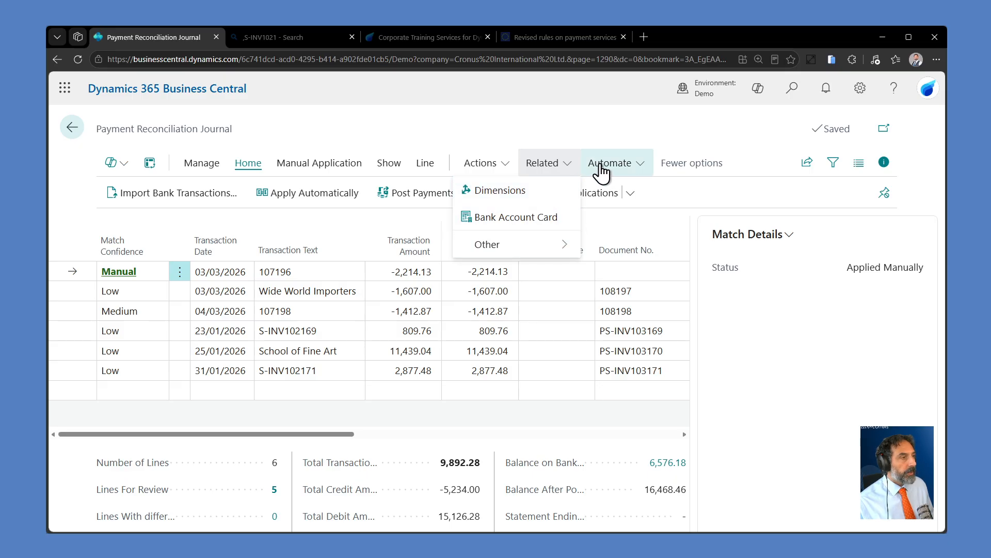
click(200, 163)
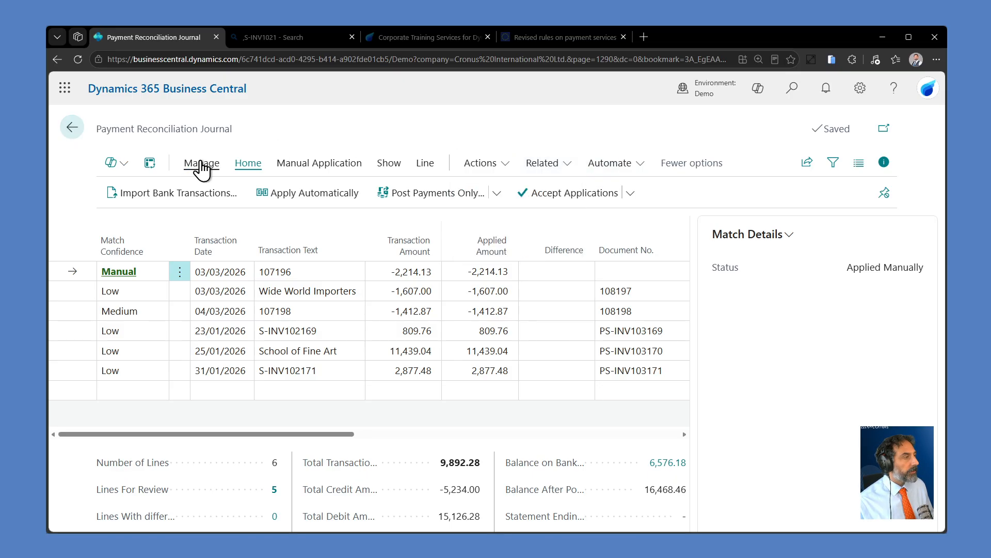
click(249, 164)
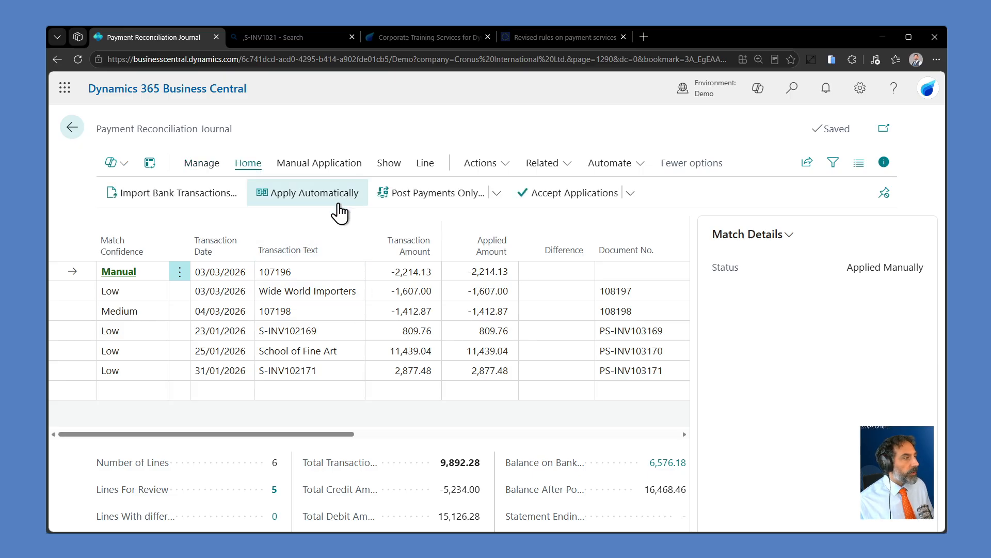
click(311, 165)
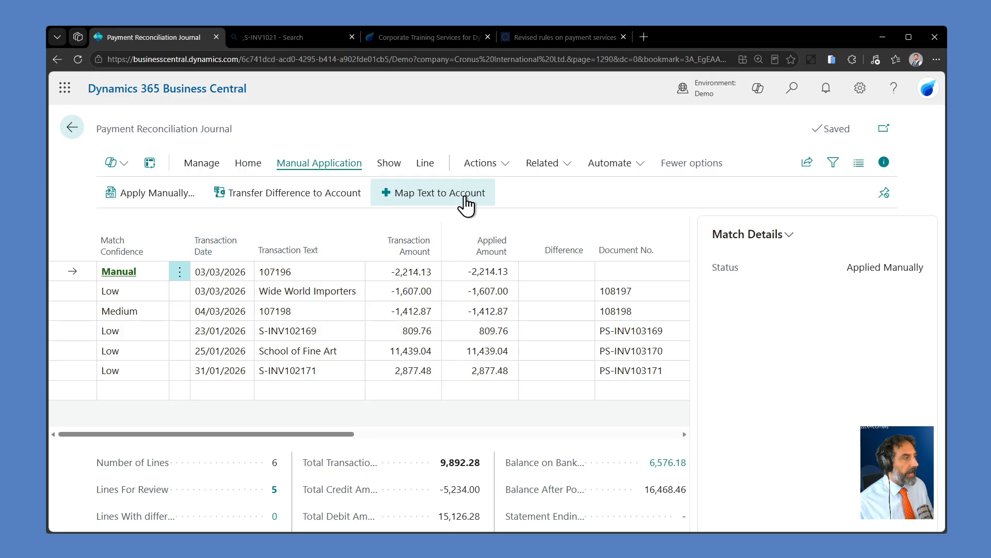
click(437, 197)
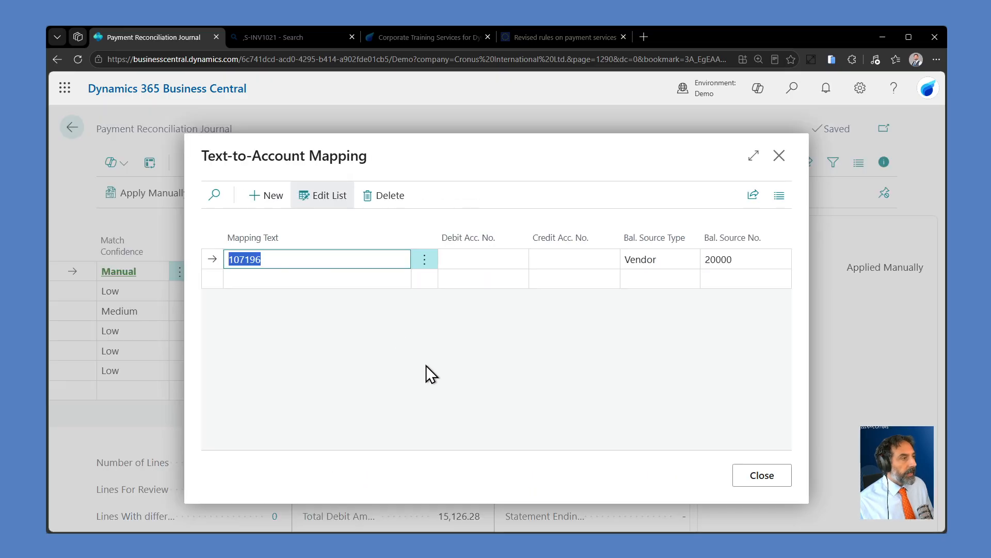
Step: Close the text-to-account mapping for 107196 and confirm applying it to the matching journal line
click(430, 264)
click(432, 262)
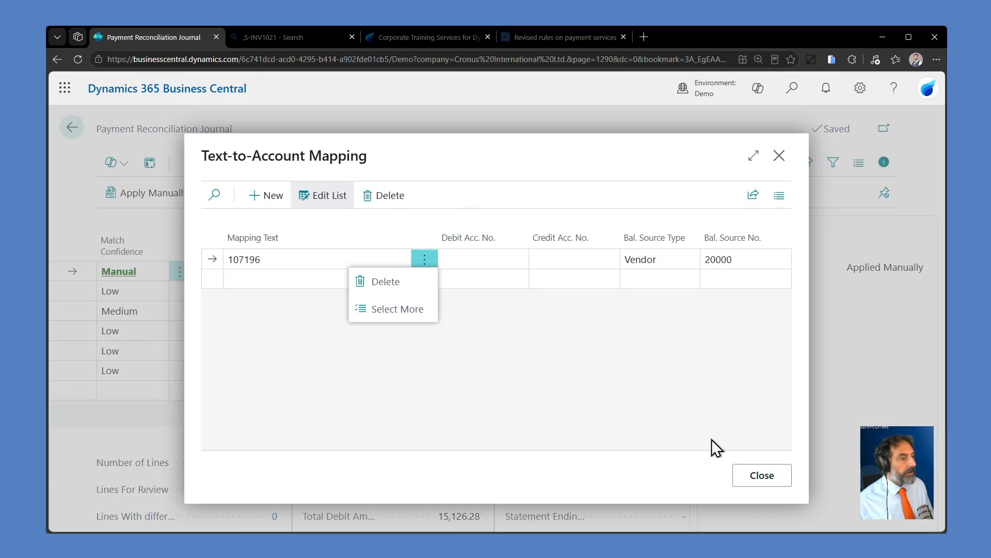
click(769, 474)
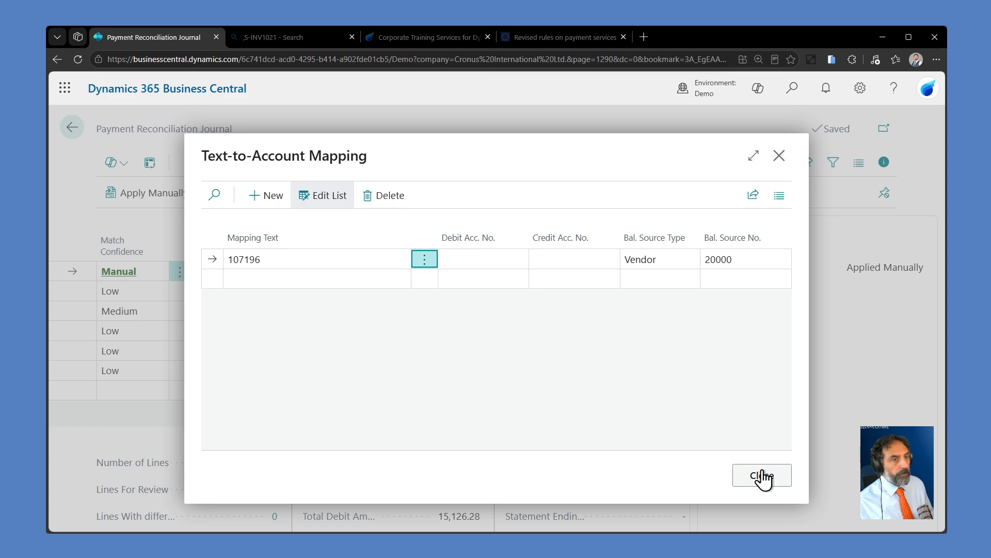
click(769, 474)
click(563, 351)
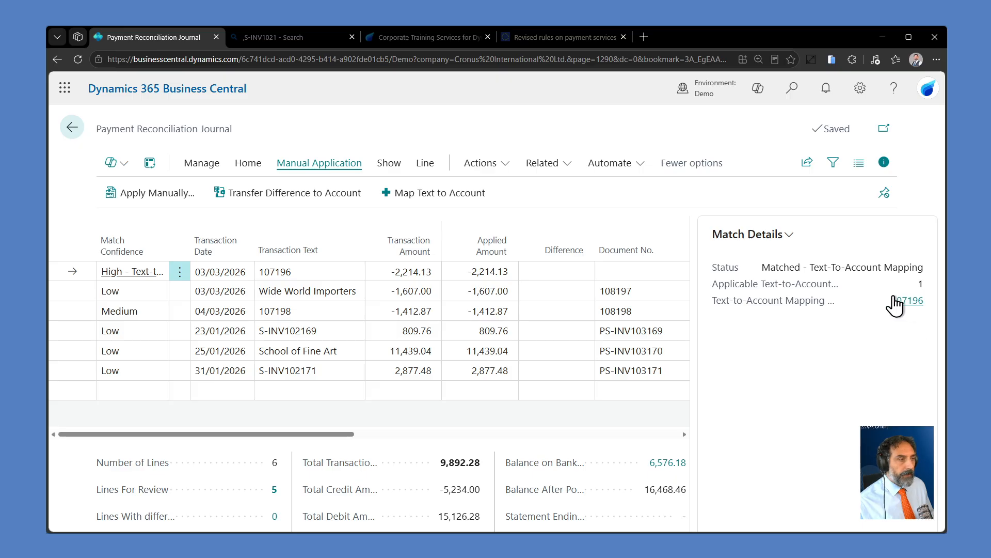
Step: Review the match details of the Wide World Importers line and open the payment application rules behind its match confidence
click(85, 293)
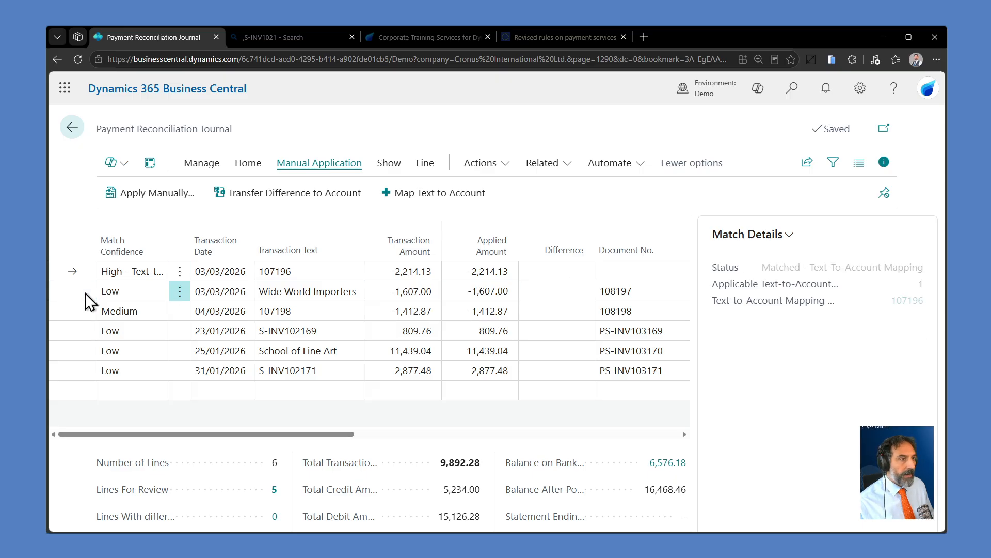
scroll(779, 365, down, 1)
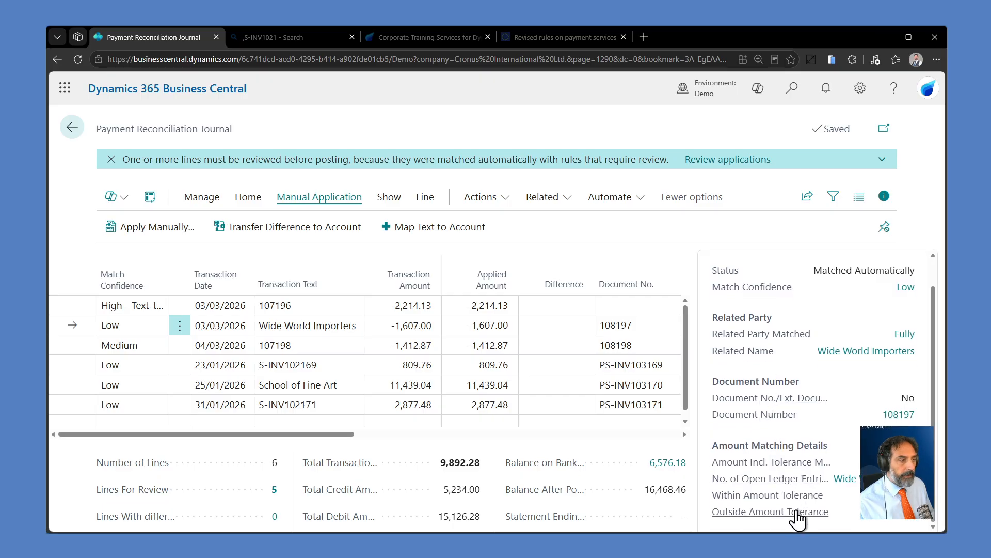
scroll(886, 486, up, 1)
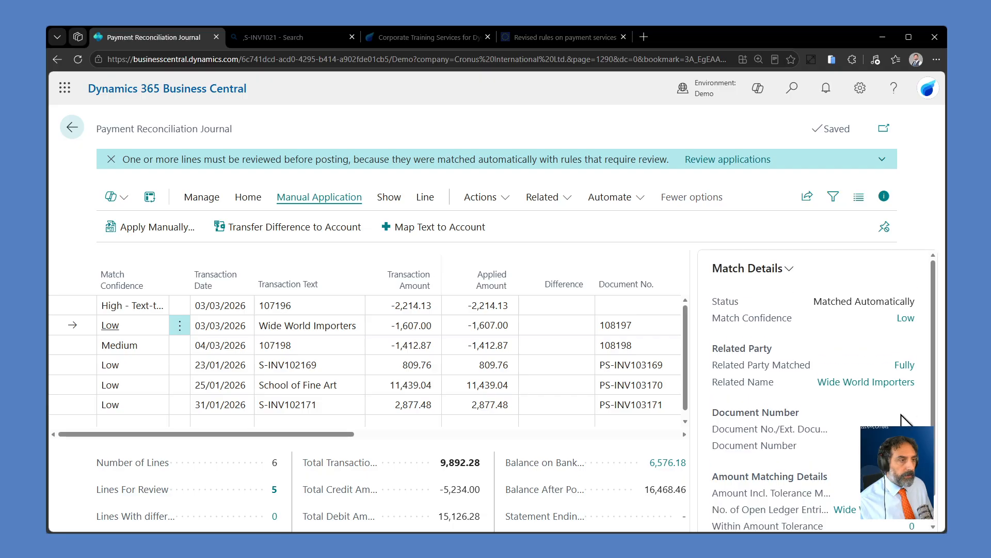
click(906, 317)
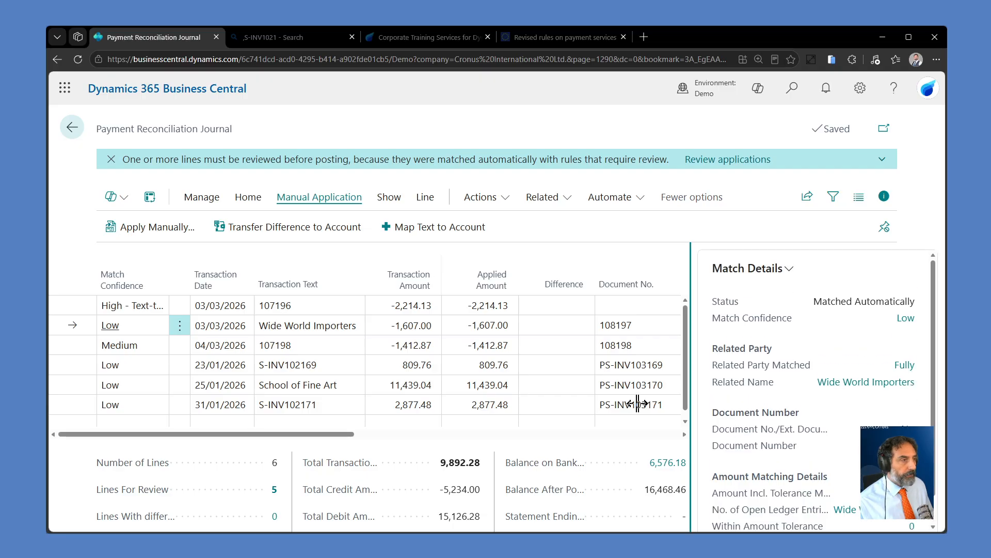
scroll(325, 341, up, 5)
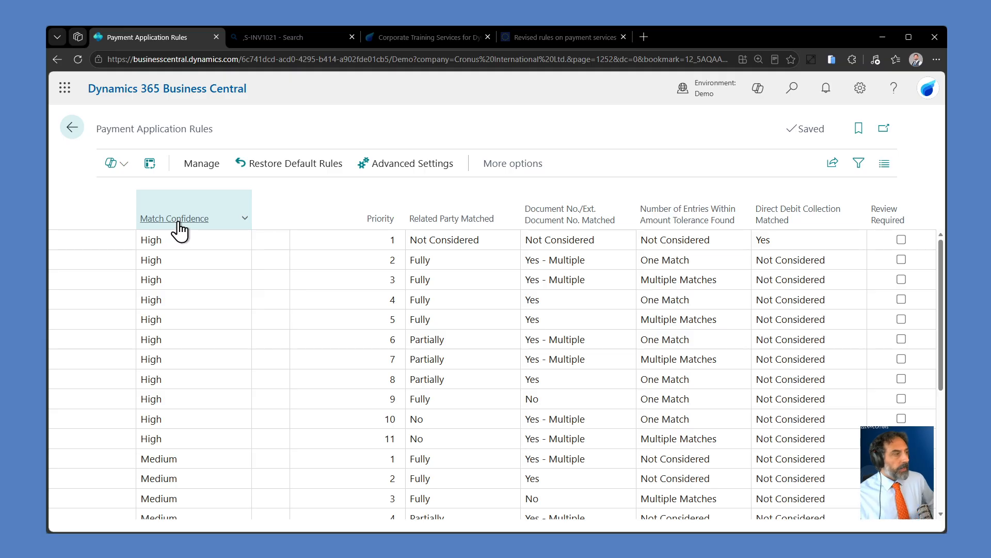
Step: Narrow the Match Confidence and Priority columns and review the payment application rules from High through Low confidence
mouse_move(179, 226)
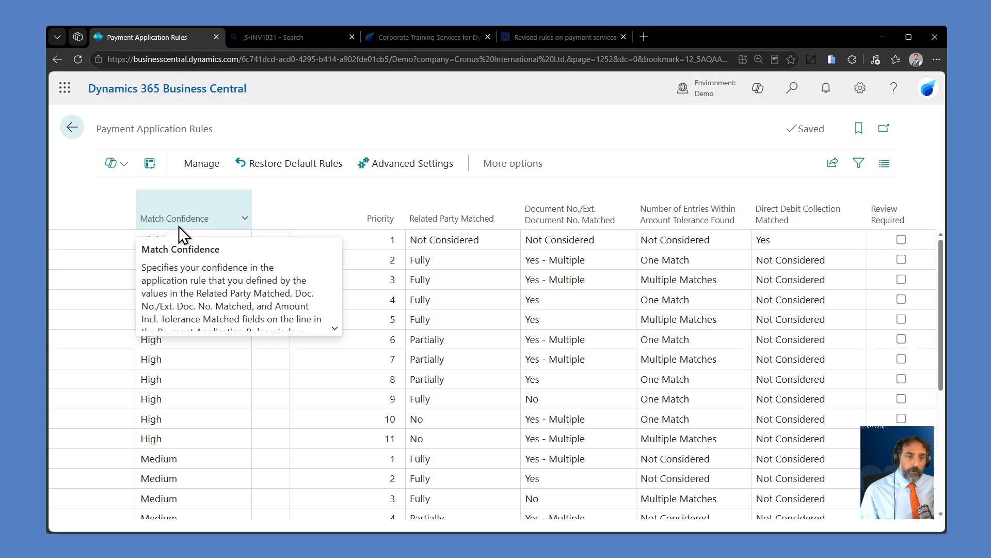
drag(255, 207, 219, 209)
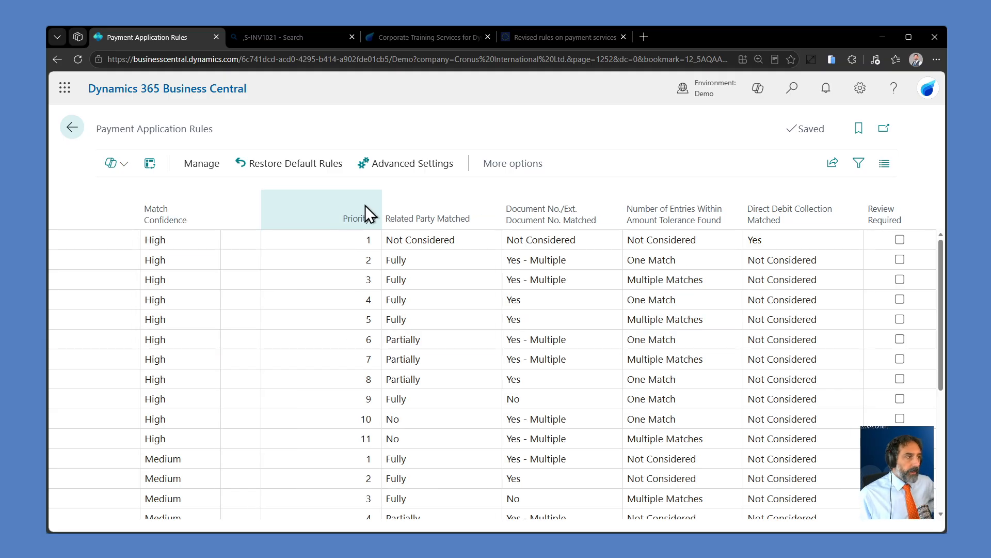
drag(379, 202, 324, 206)
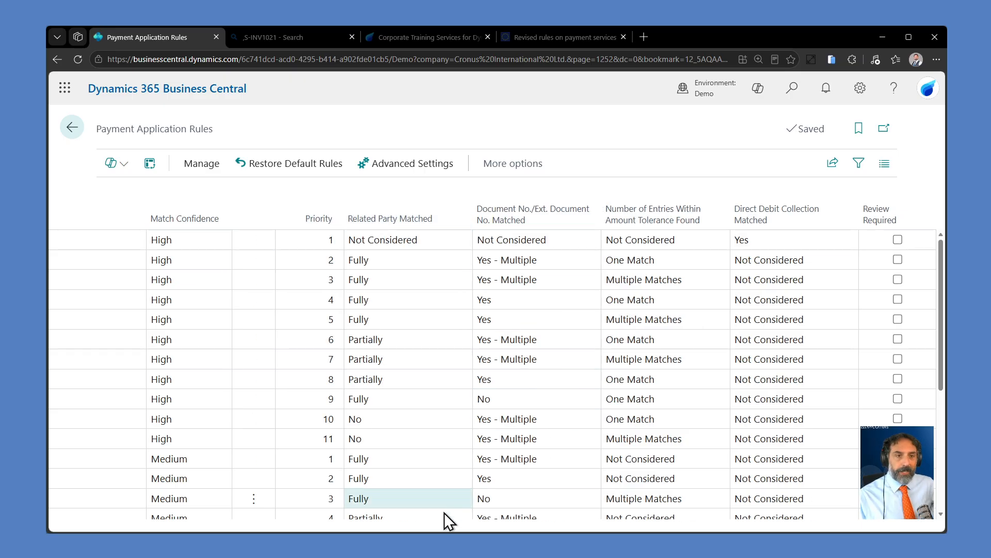
scroll(662, 348, down, 3)
scroll(665, 426, down, 1)
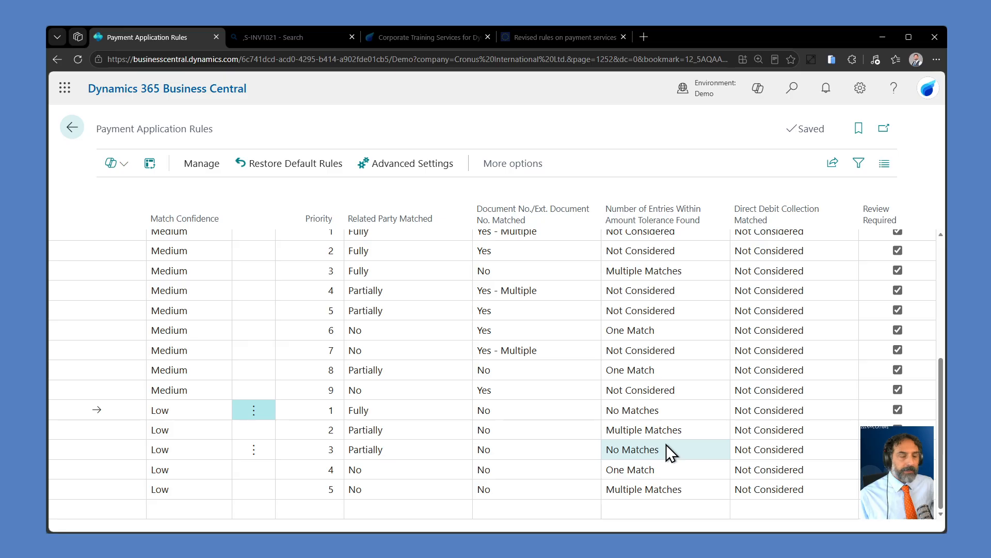
scroll(666, 444, up, 4)
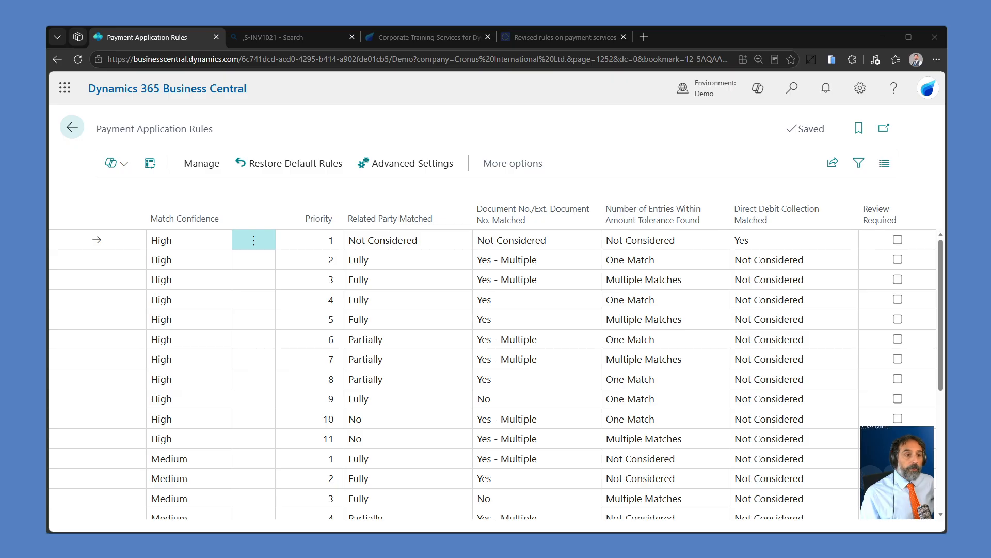
Step: Open the advanced payment application settings and examine the general, ledger entry matching and Apply Manually options
click(173, 131)
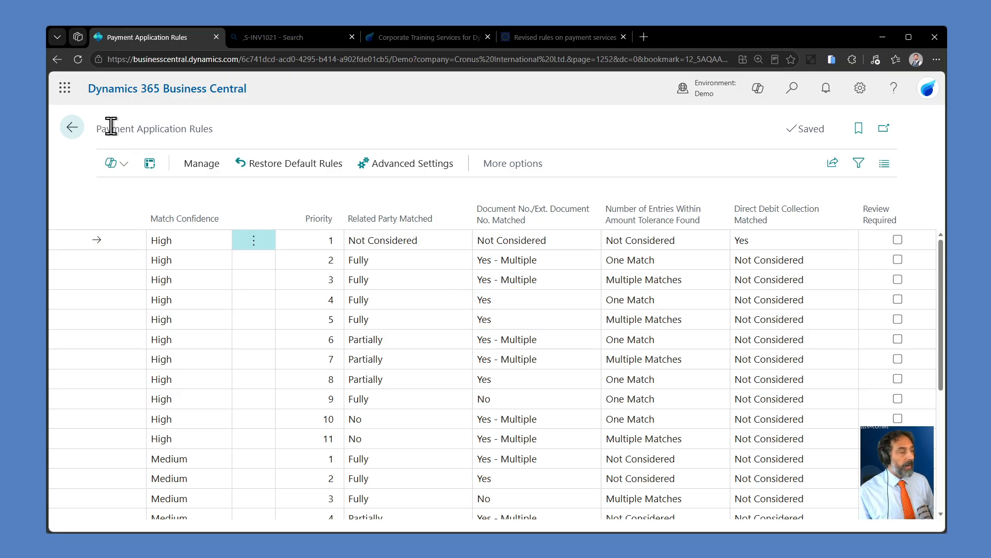
click(382, 167)
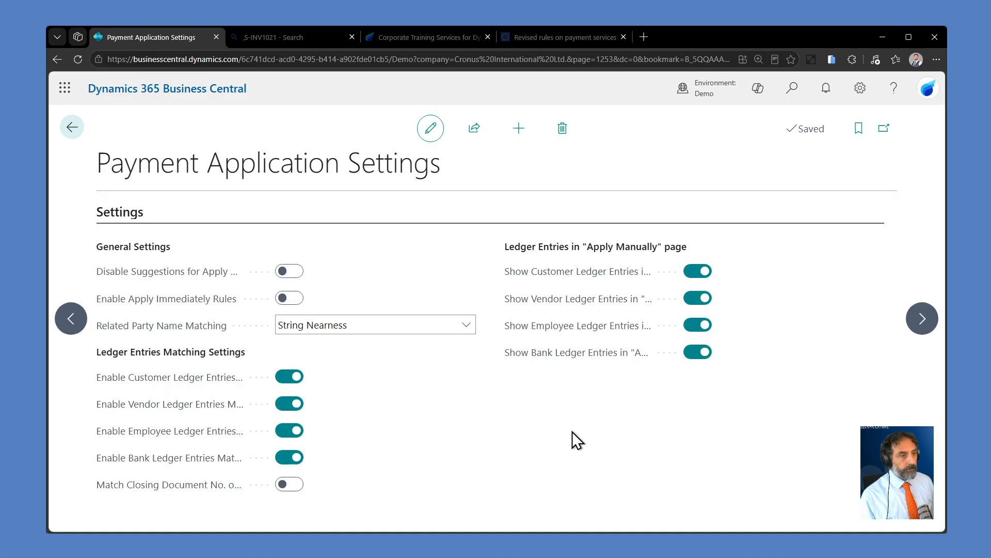
mouse_move(591, 272)
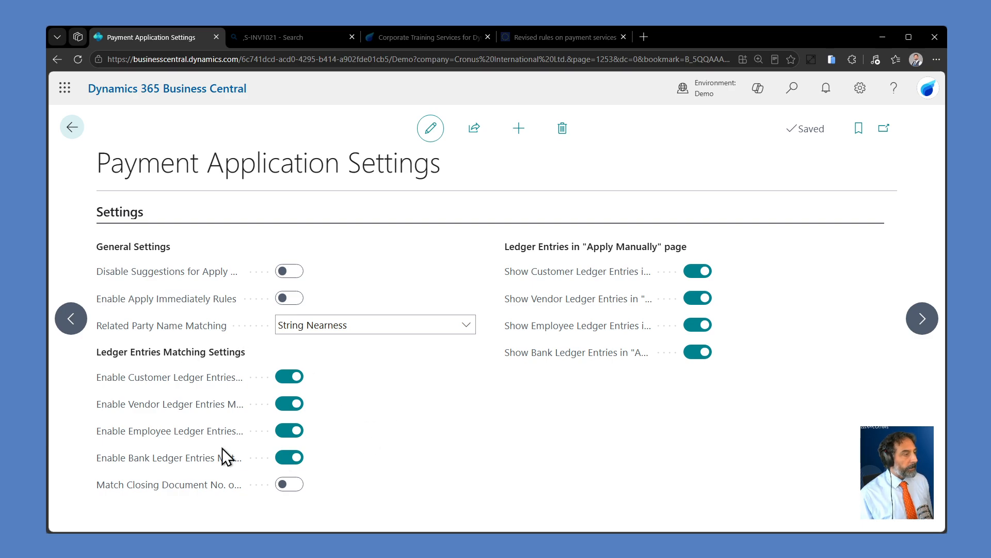
mouse_move(167, 468)
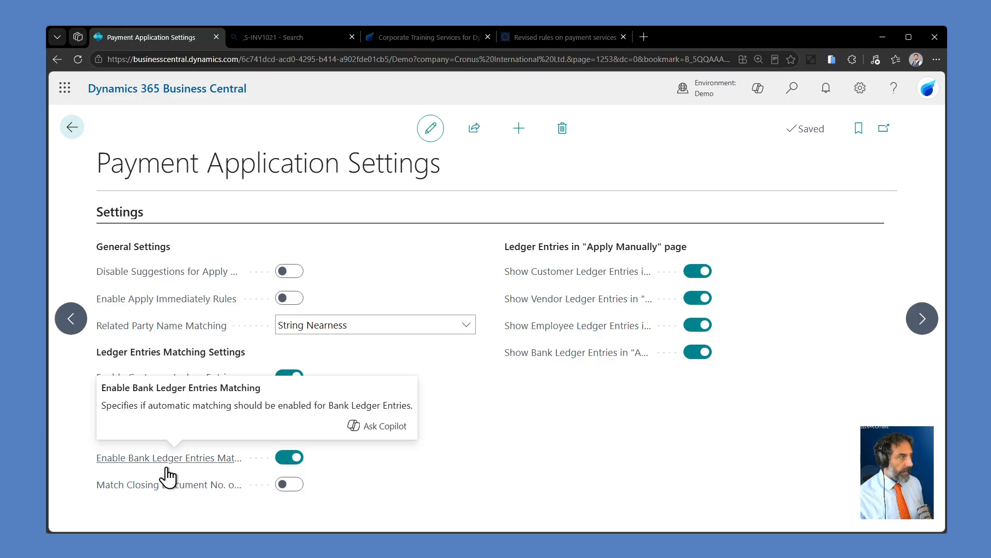
mouse_move(209, 282)
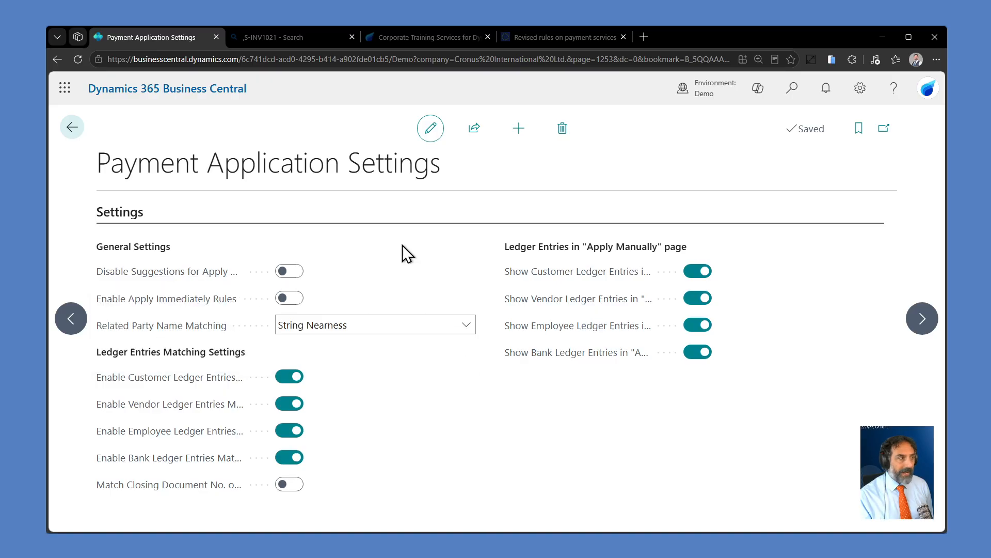
mouse_move(218, 306)
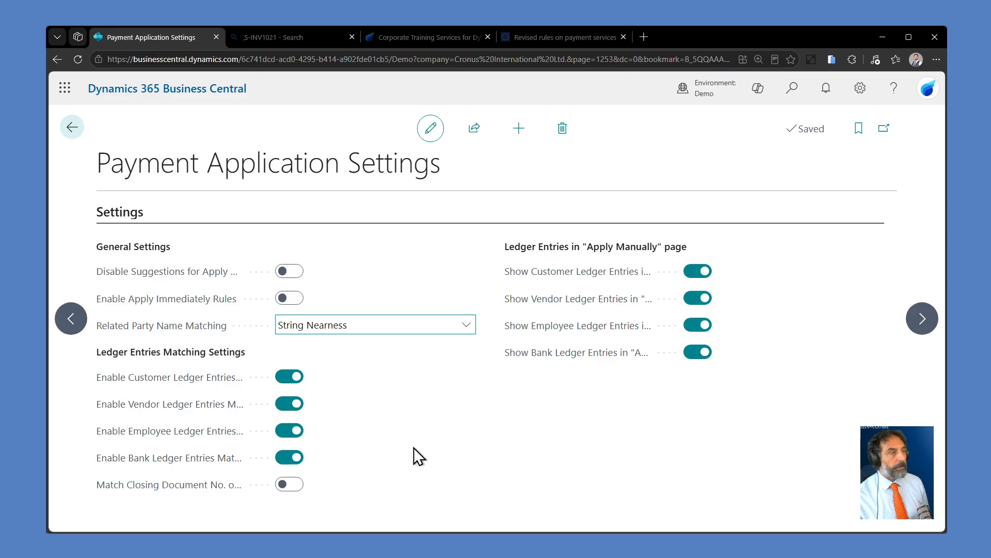
Step: Leave the application settings and rules and return to the Payment Reconciliation Journals list
click(76, 132)
scroll(359, 402, down, 3)
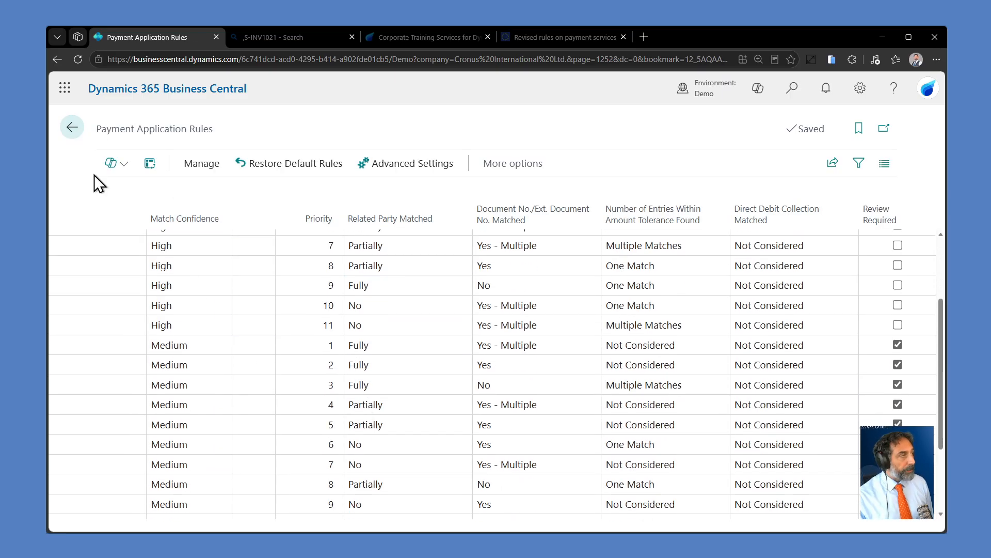
click(75, 135)
click(73, 135)
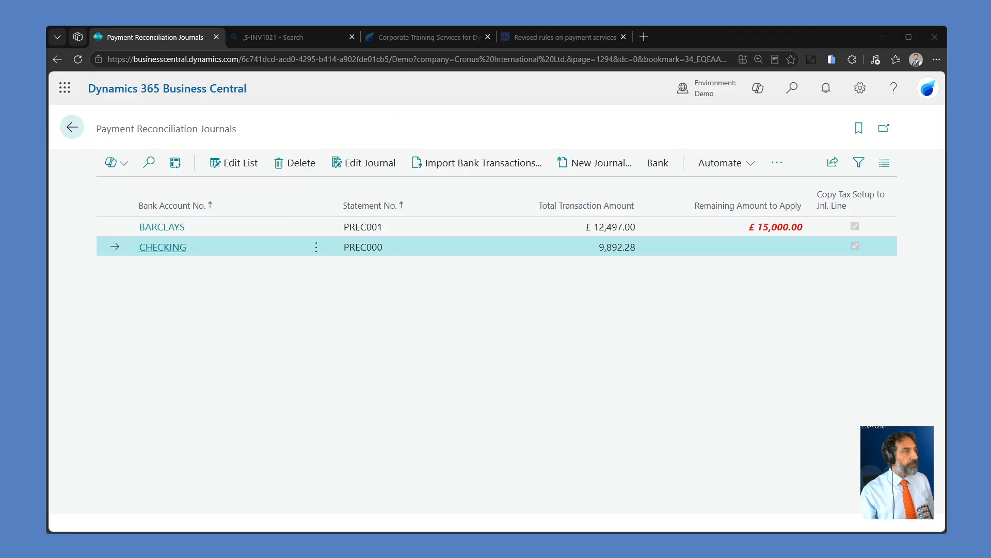
Step: Switch to the D365 Training corporate training page, review its industries, deliverables and packages, and select the page's web address
click(426, 41)
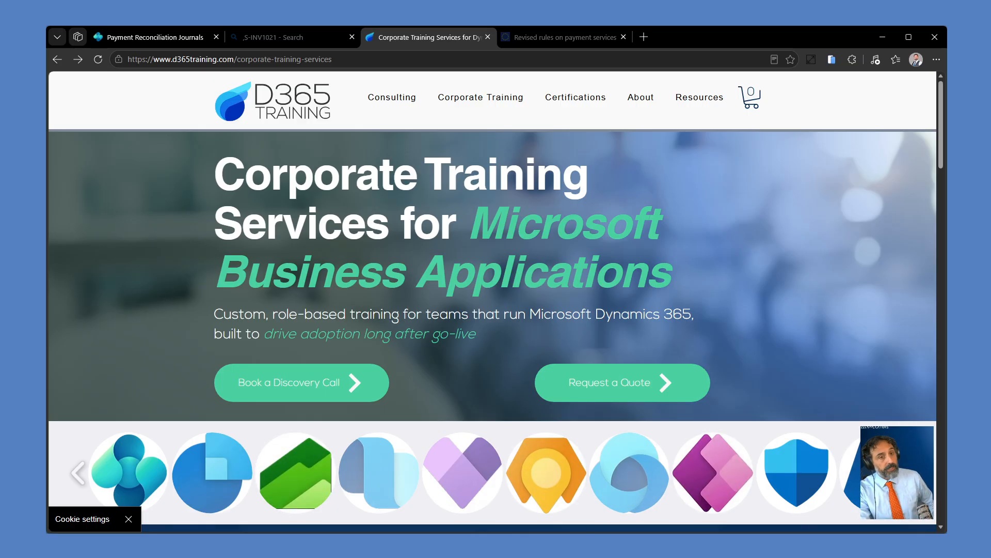
scroll(417, 374, down, 4)
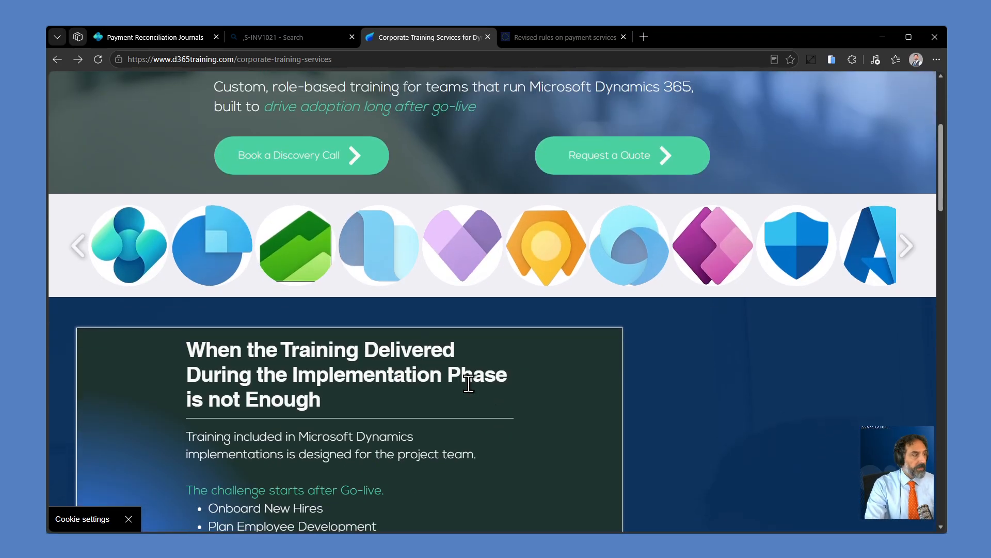
scroll(574, 429, down, 3)
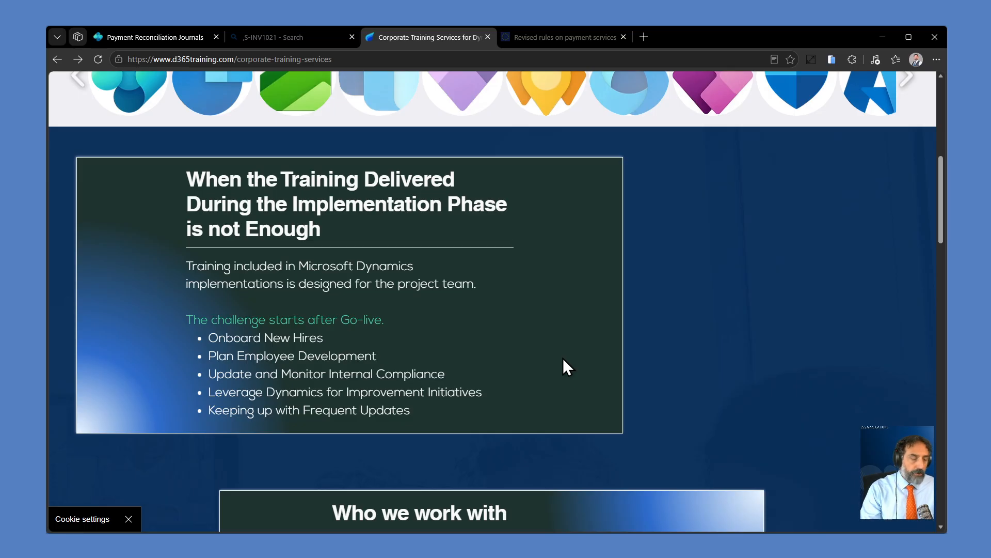
scroll(562, 358, down, 3)
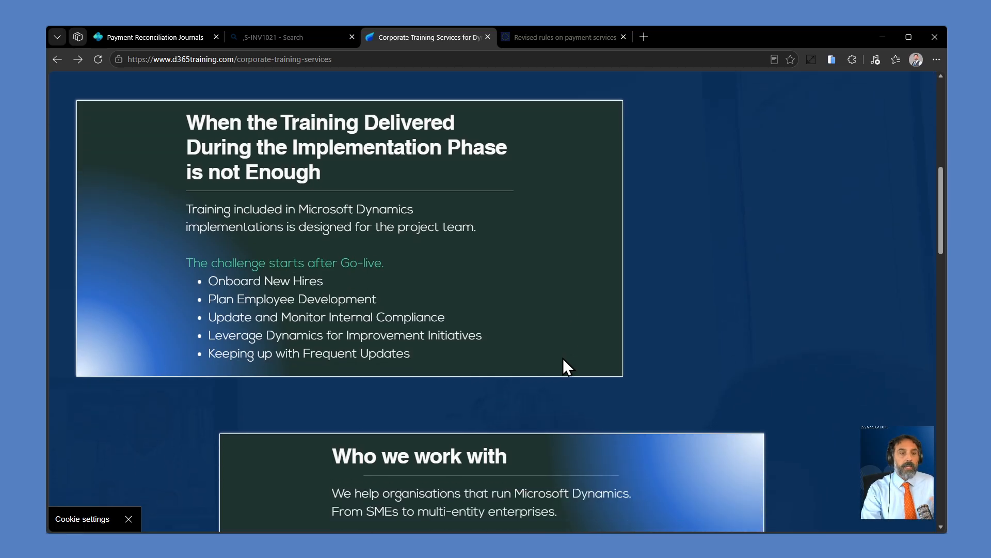
scroll(562, 358, down, 2)
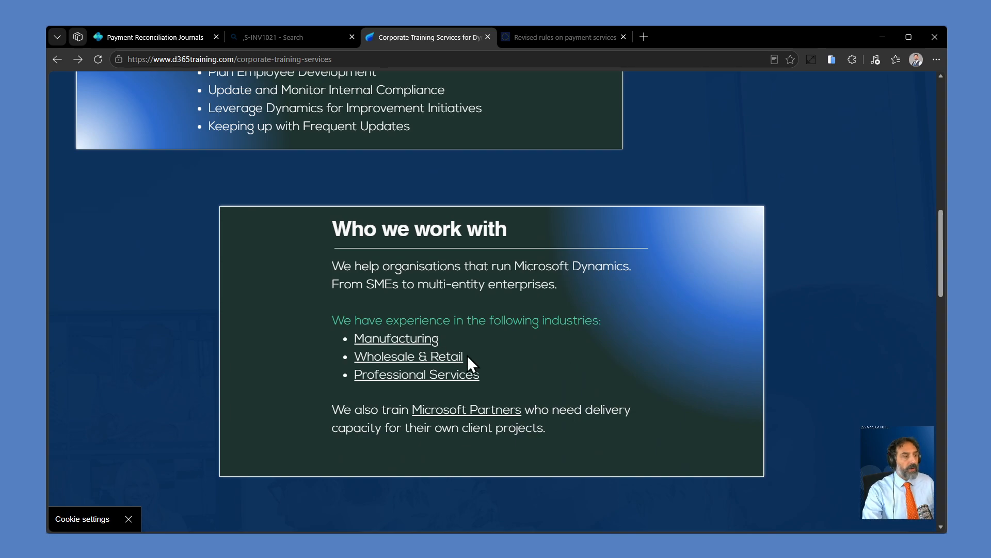
scroll(557, 364, down, 6)
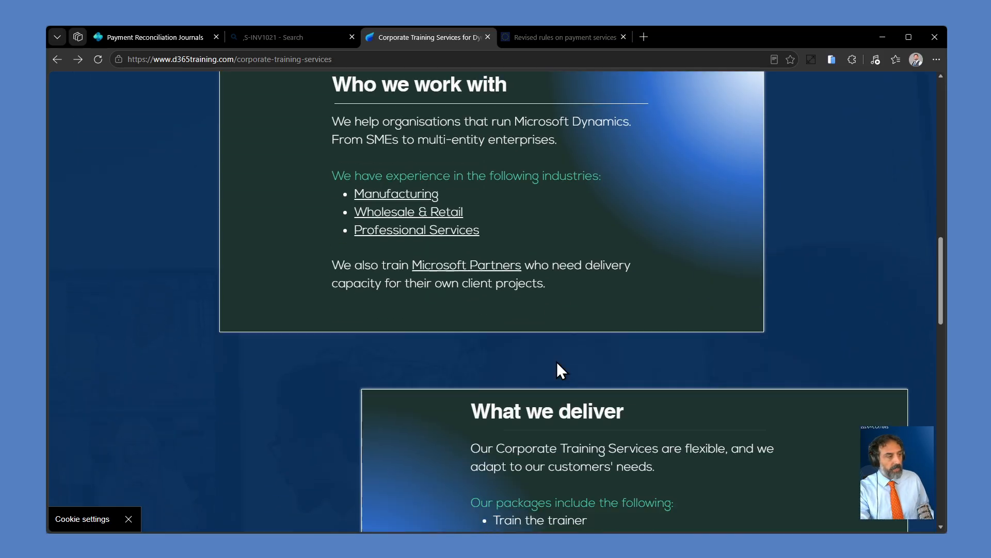
scroll(563, 360, down, 2)
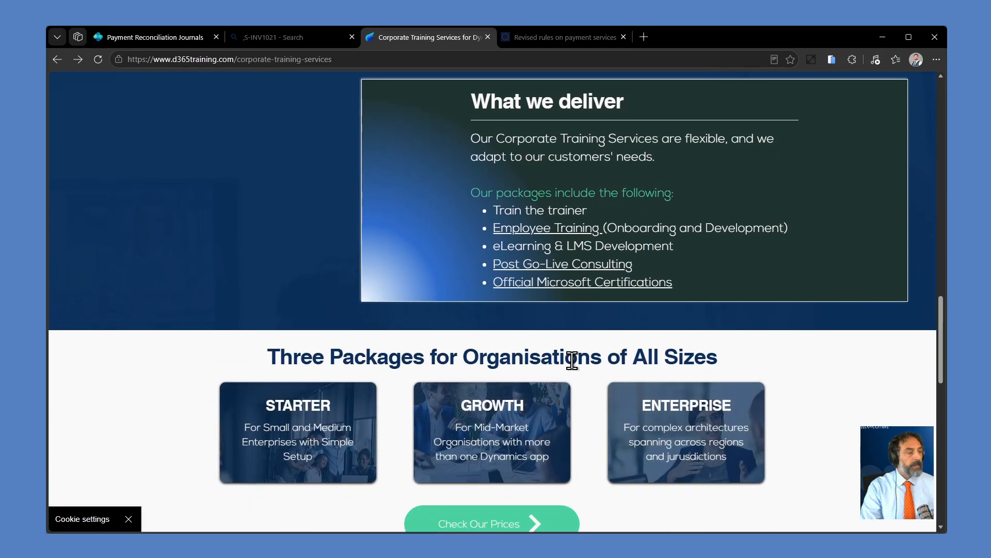
scroll(575, 371, down, 3)
scroll(568, 374, up, 8)
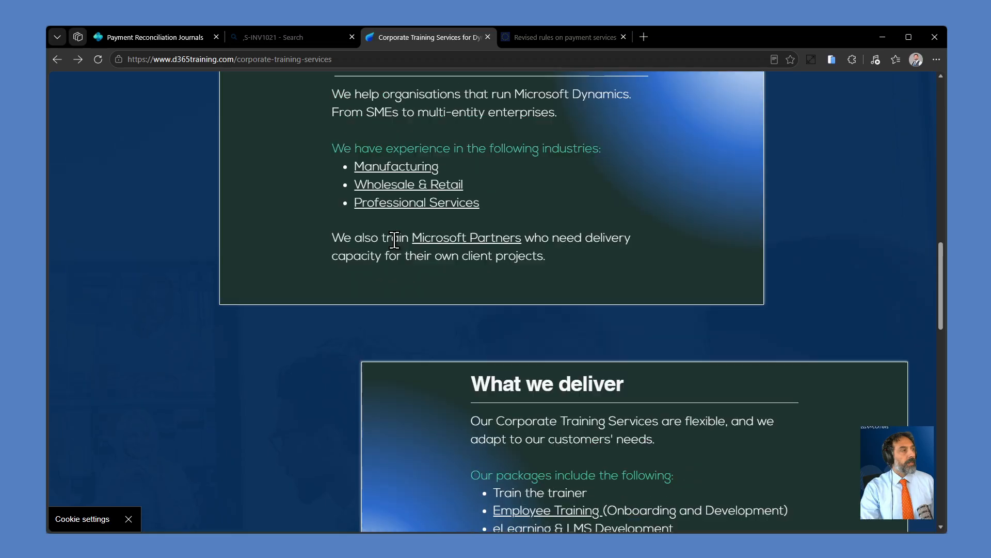
click(360, 60)
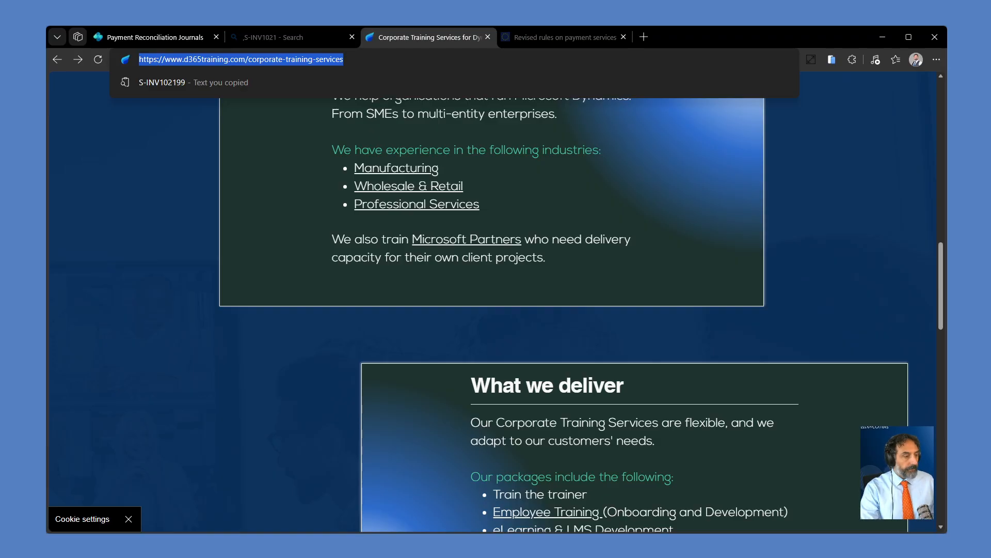
key(alt+Tab)
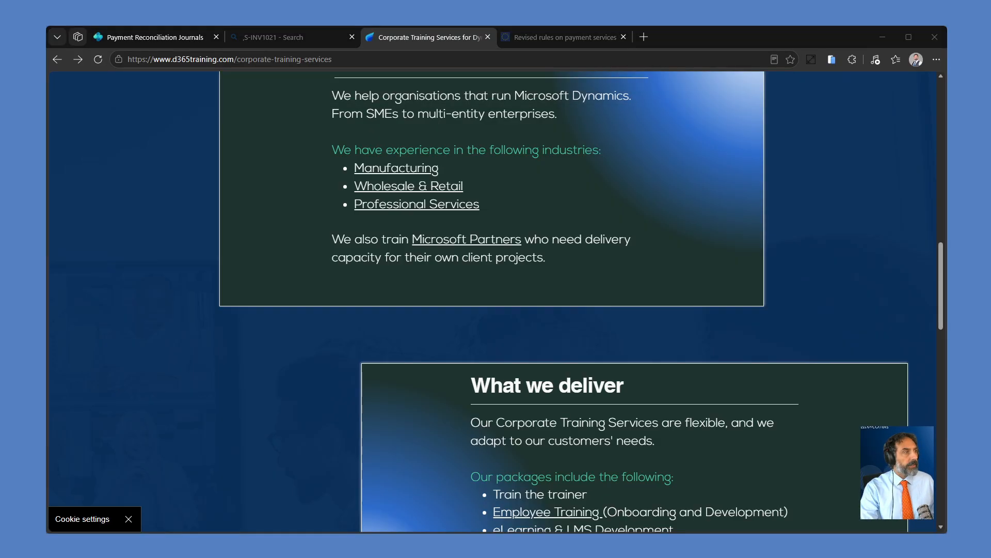